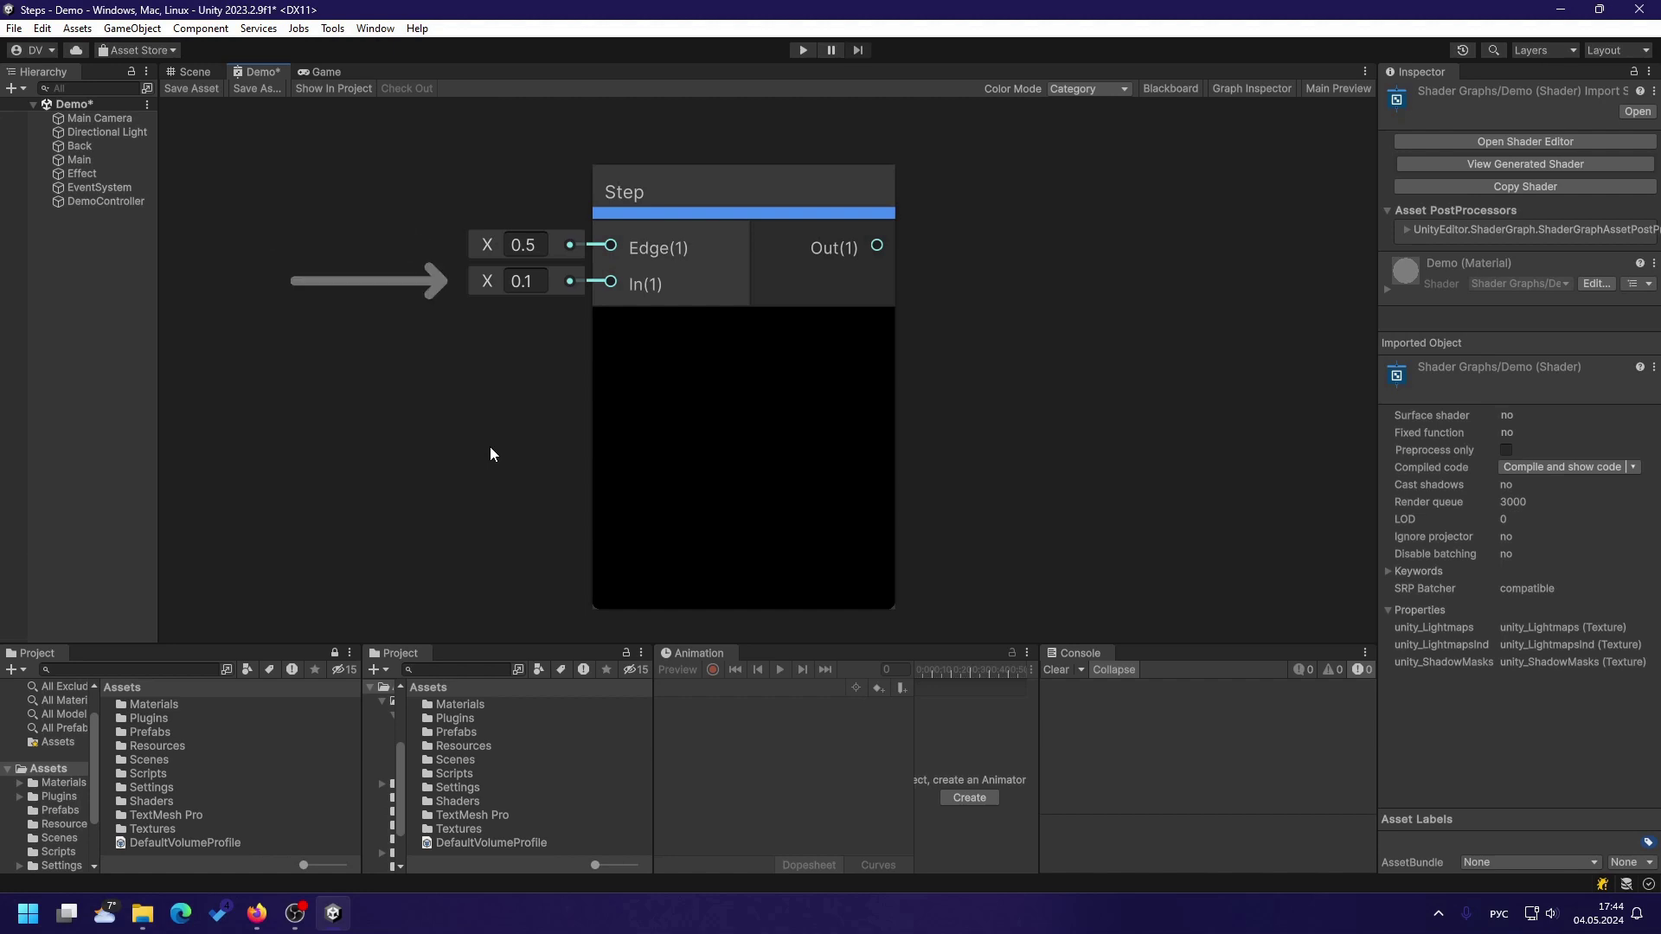
Set the Step node's In value to 0.7 so its preview turns white.
{"action": "left_click", "coordinate": [518, 281]}
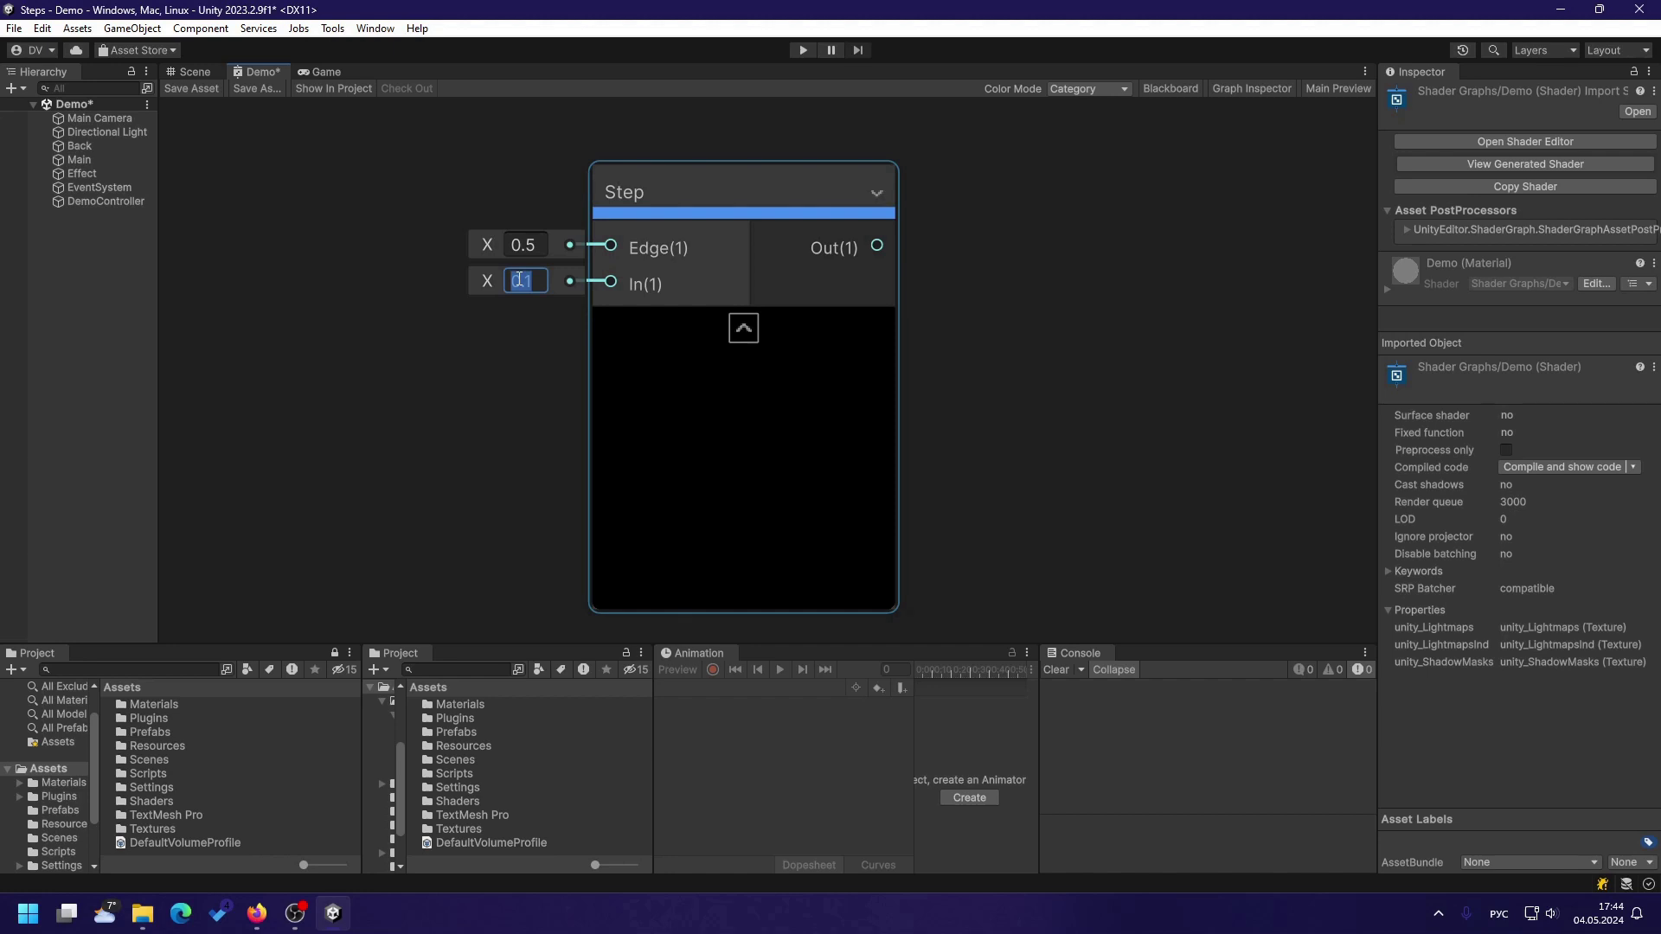
{"action": "type", "text": "0.7"}
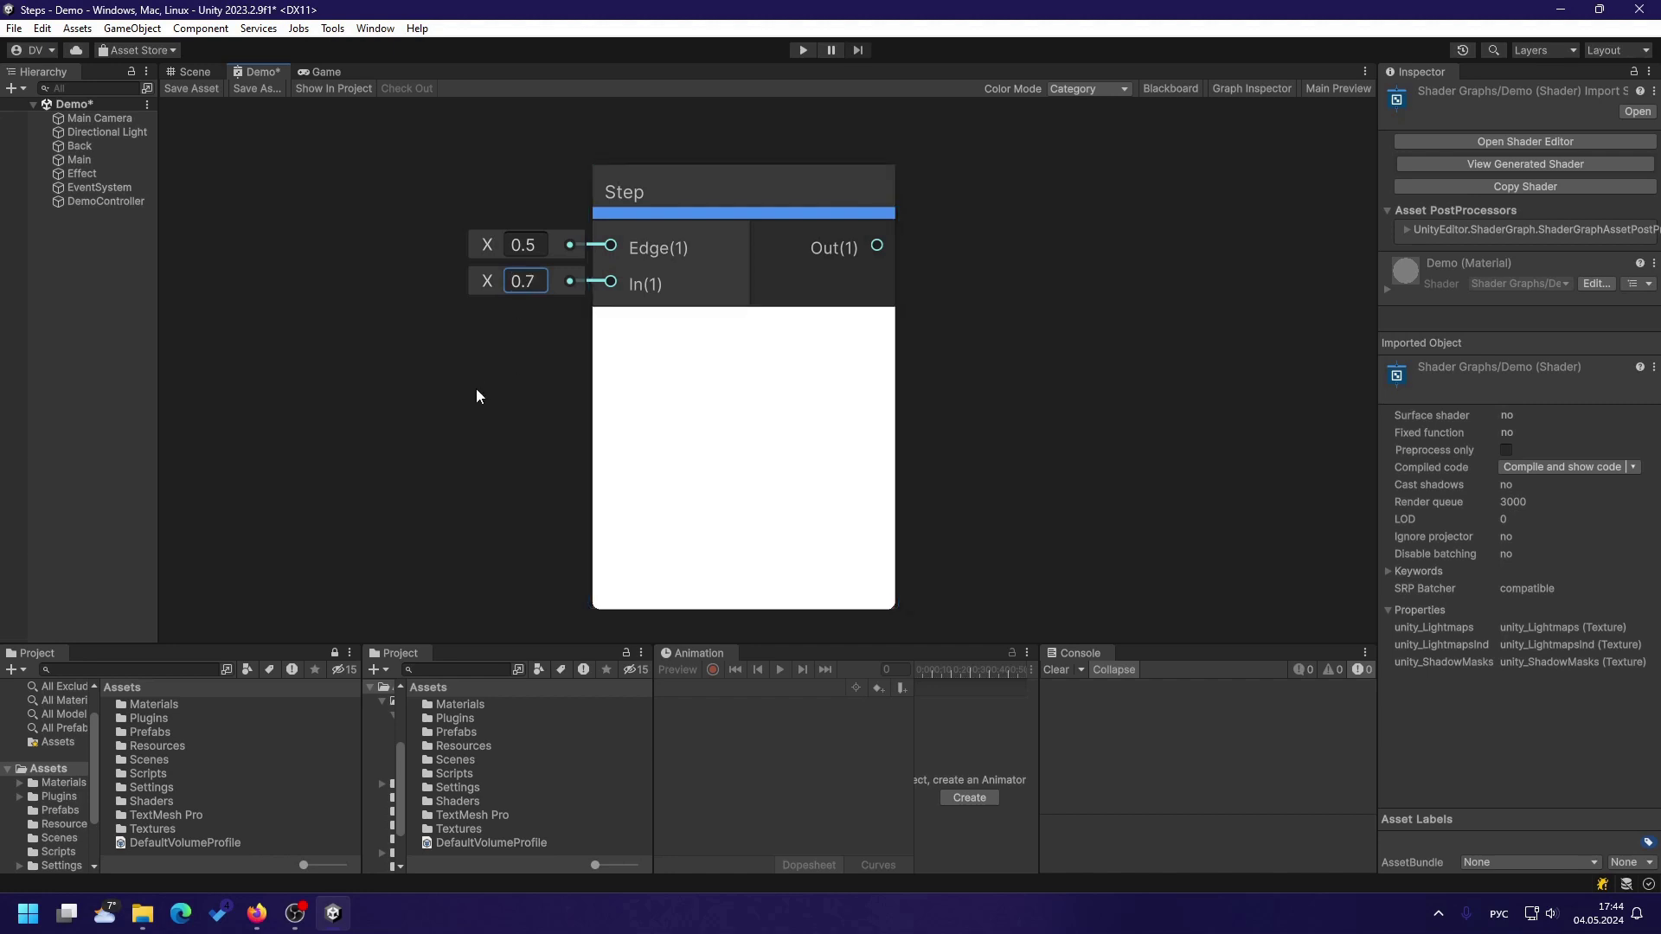
{"action": "left_click", "coordinate": [476, 394]}
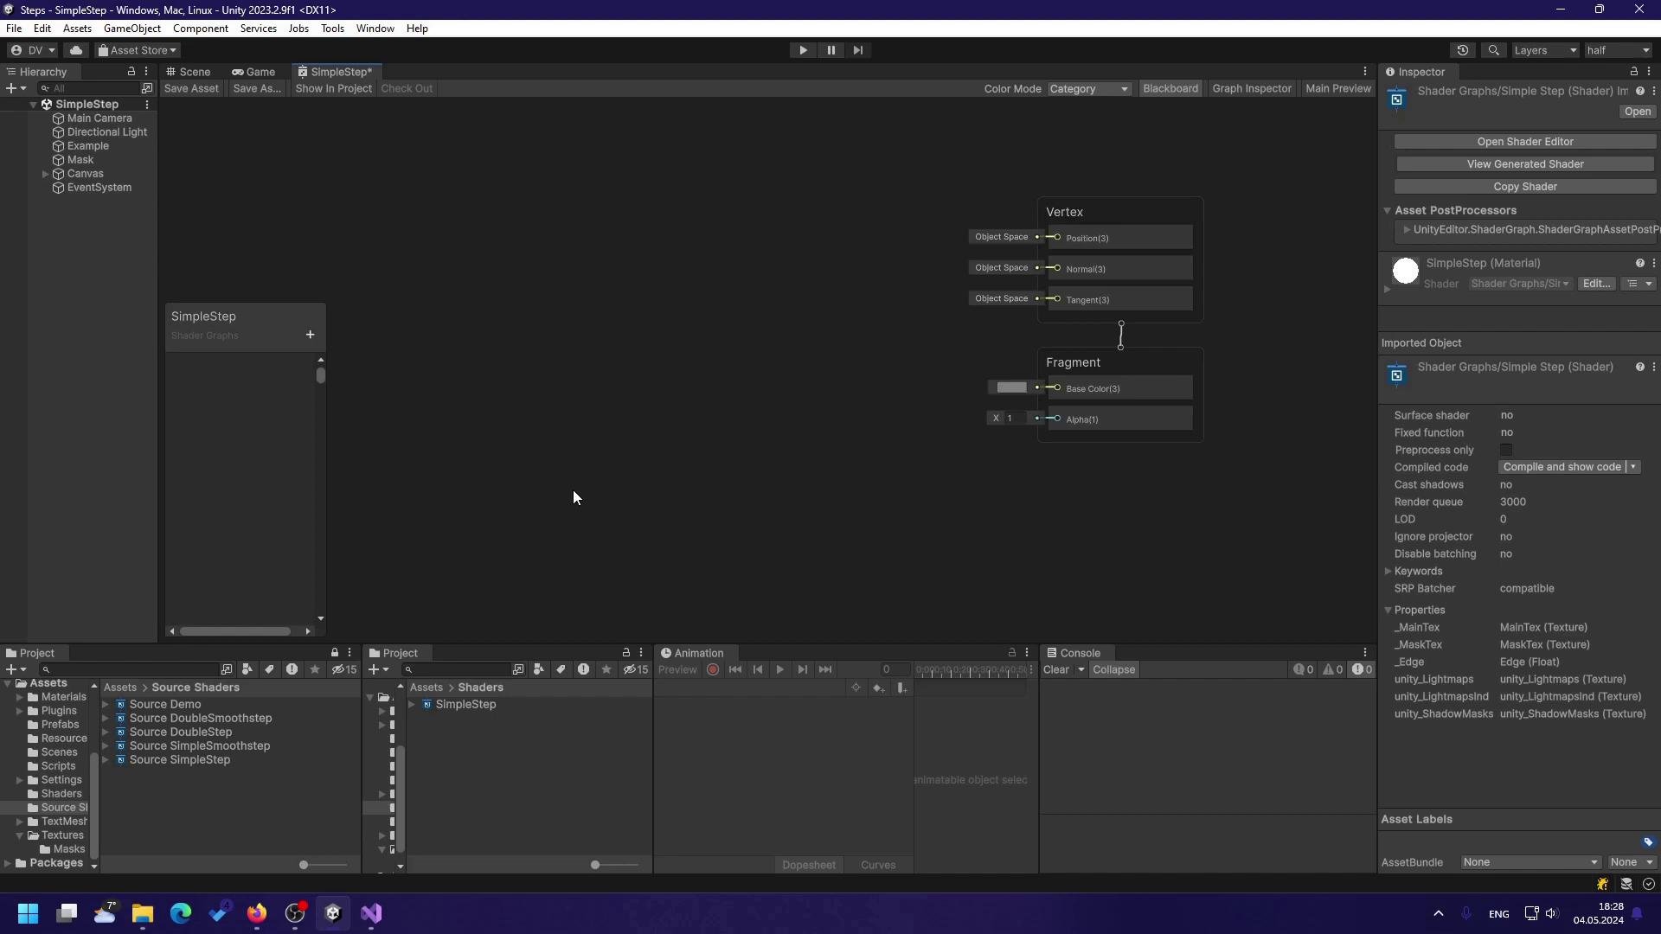
Add a Texture2D property named MainTex to the Blackboard.
{"action": "left_click", "coordinate": [309, 336]}
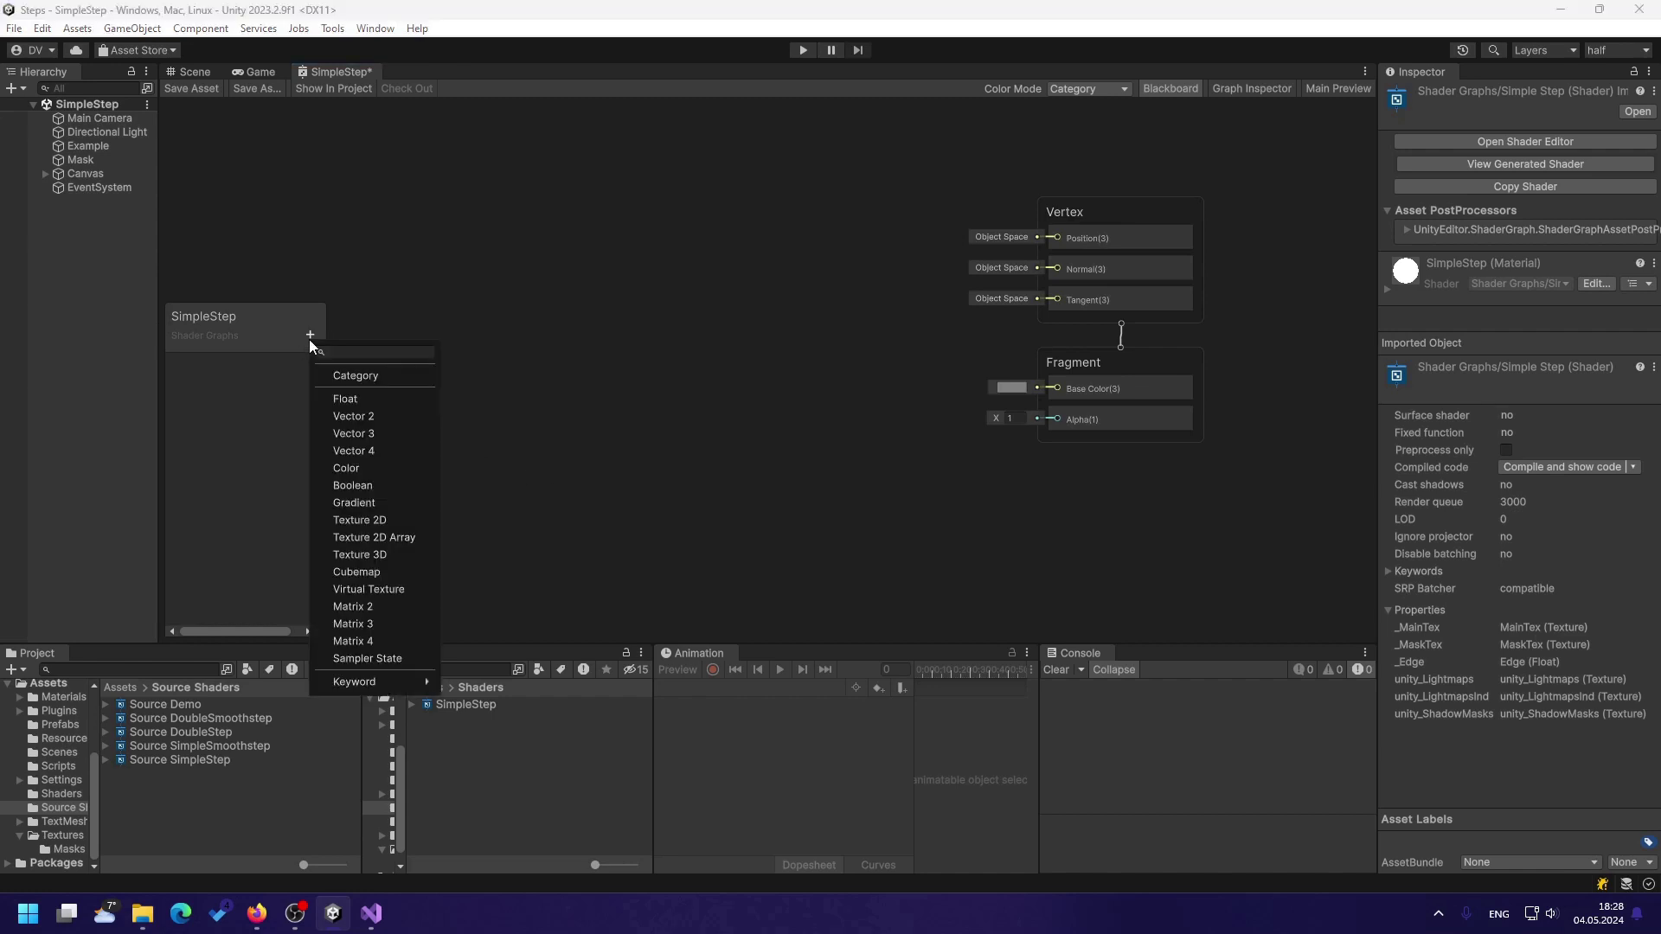
{"action": "left_click", "coordinate": [375, 567]}
{"action": "type", "text": "MainTex"}
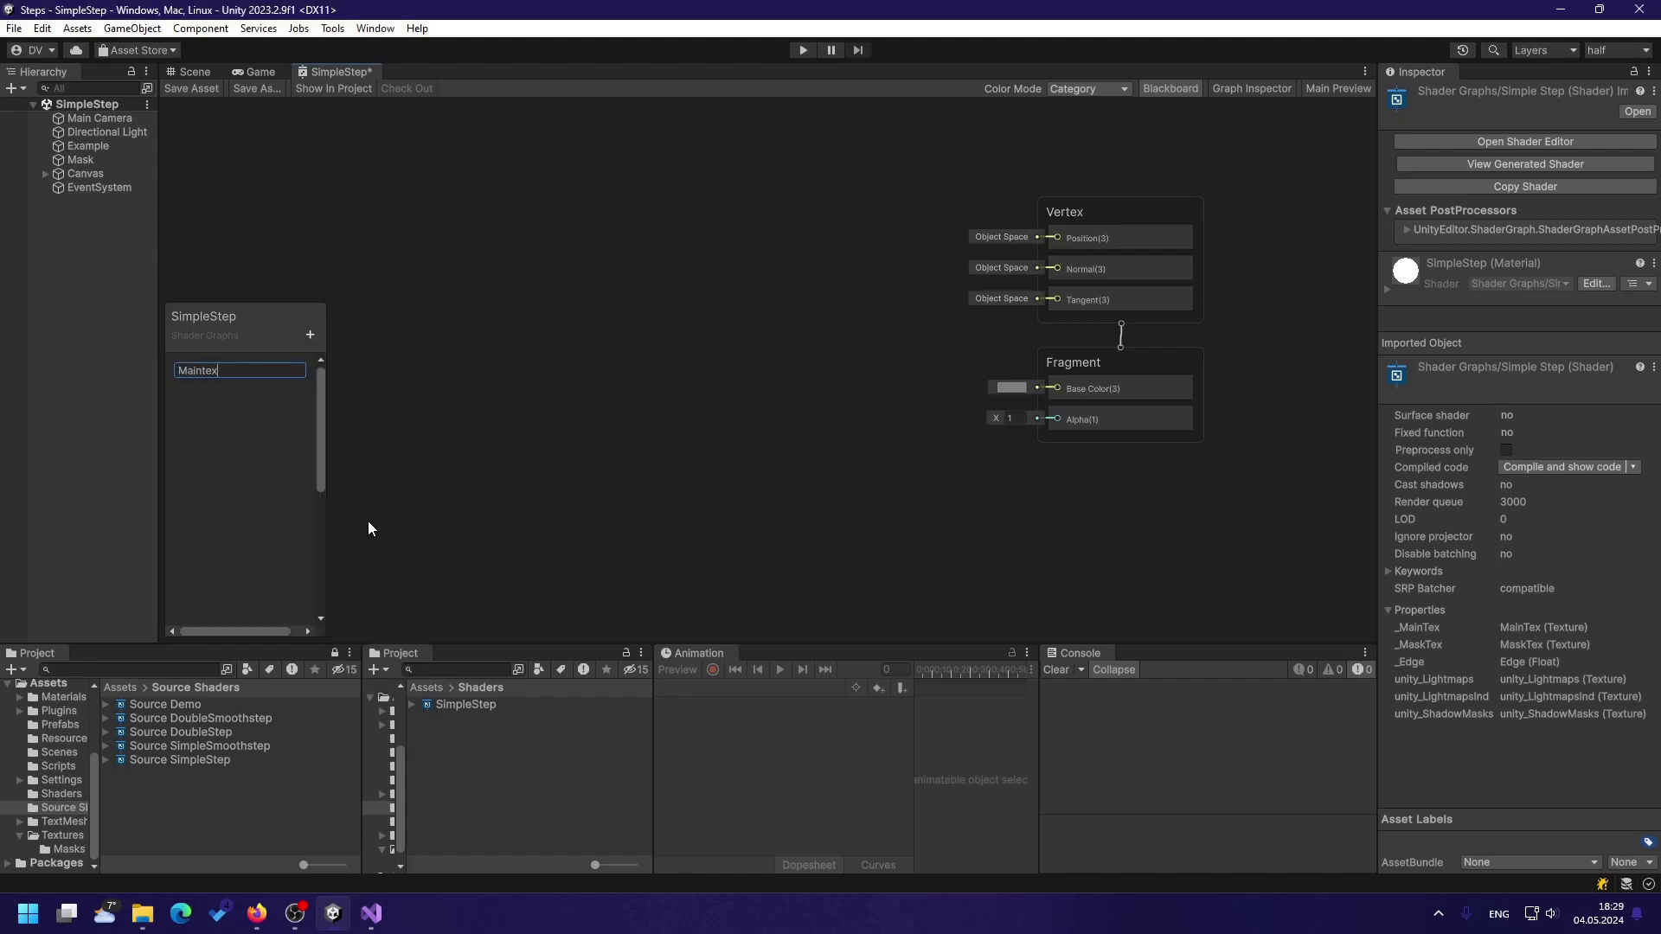
{"action": "key", "text": "Return"}
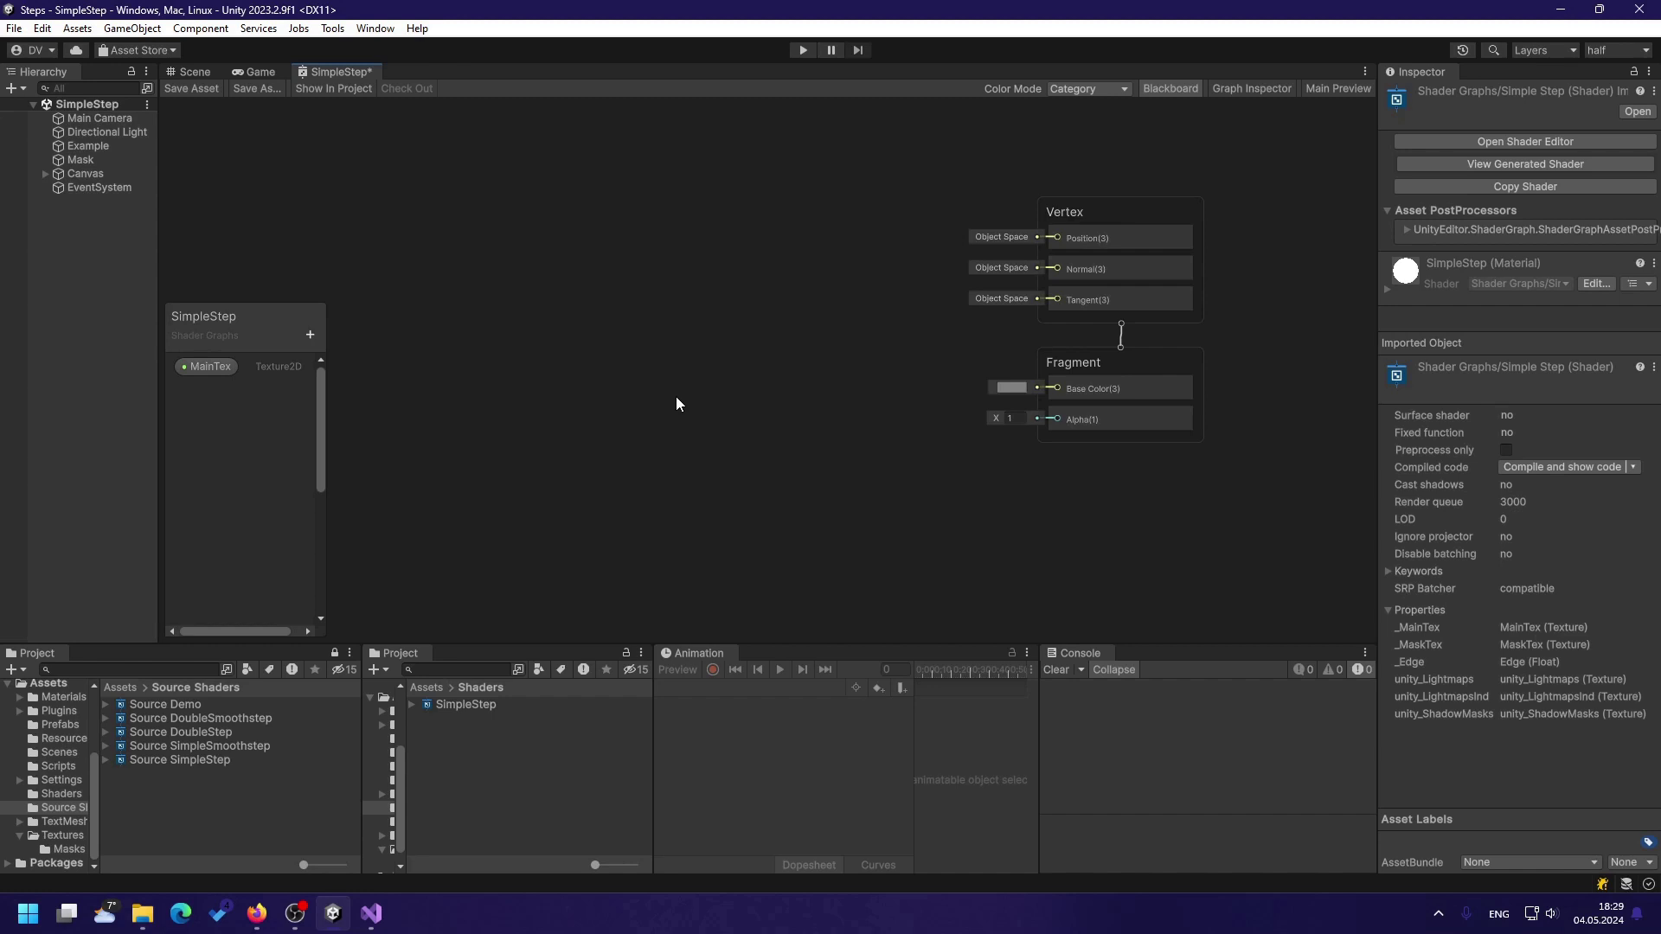
Add a Sample Texture 2D node fed by MainTex, routing its RGBA into Base Color.
{"action": "right_click", "coordinate": [608, 264]}
{"action": "left_click", "coordinate": [670, 290]}
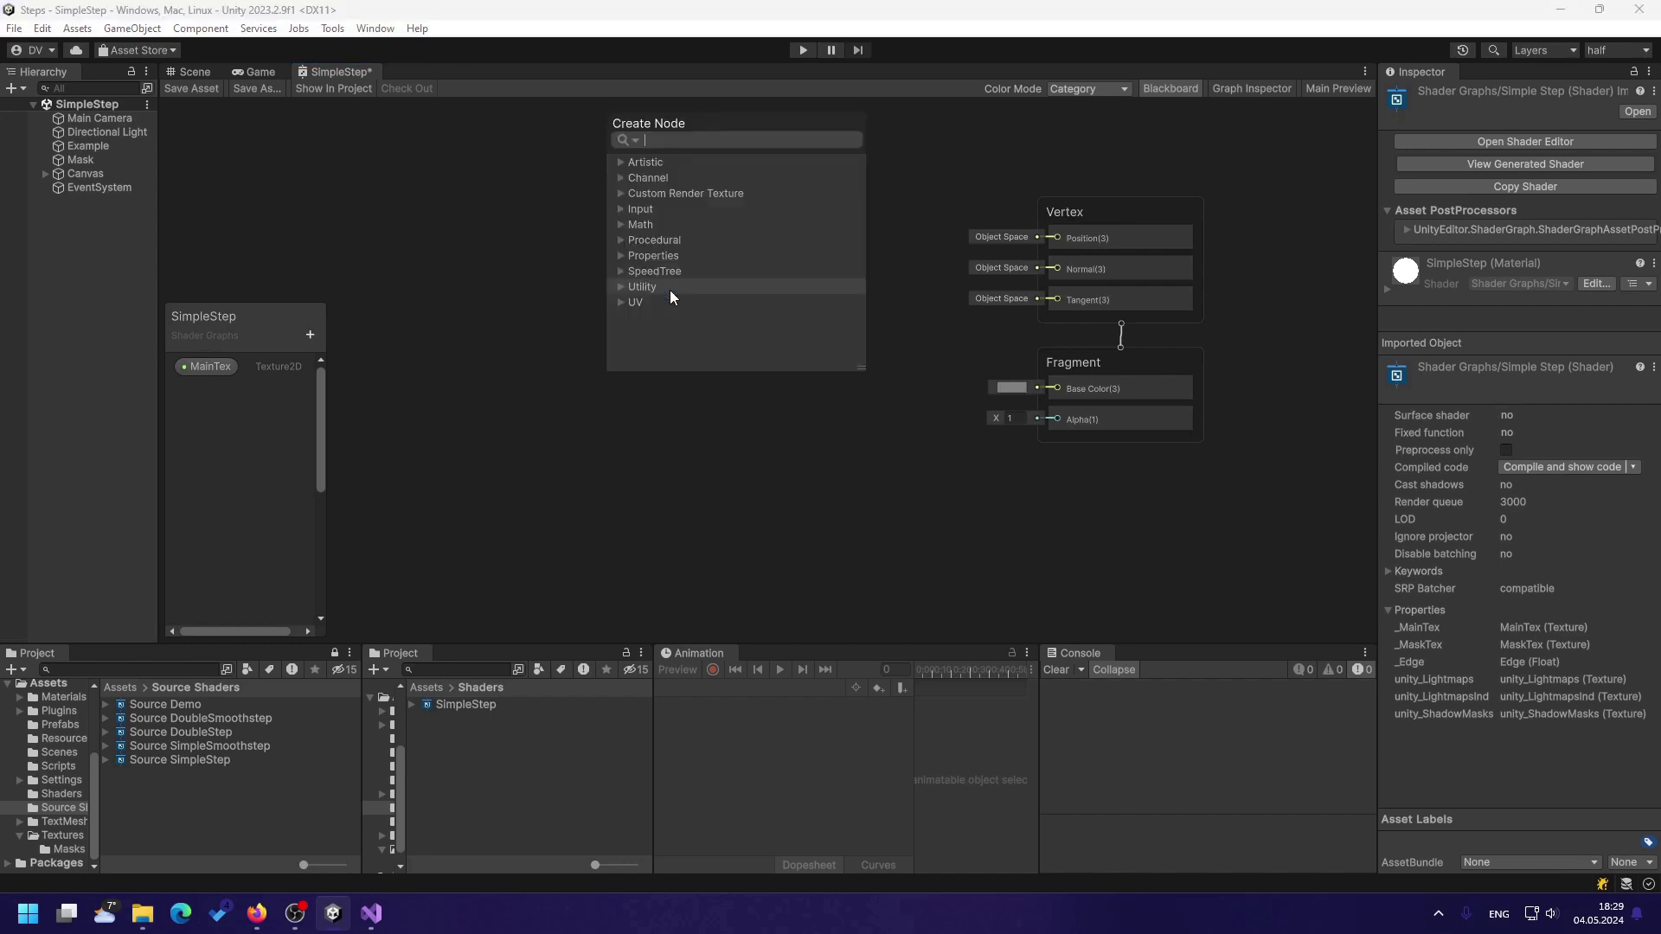
{"action": "type", "text": "Sample"}
{"action": "scroll", "coordinate": [669, 289], "scroll_direction": "down", "scroll_amount": 2}
{"action": "left_click", "coordinate": [736, 190]}
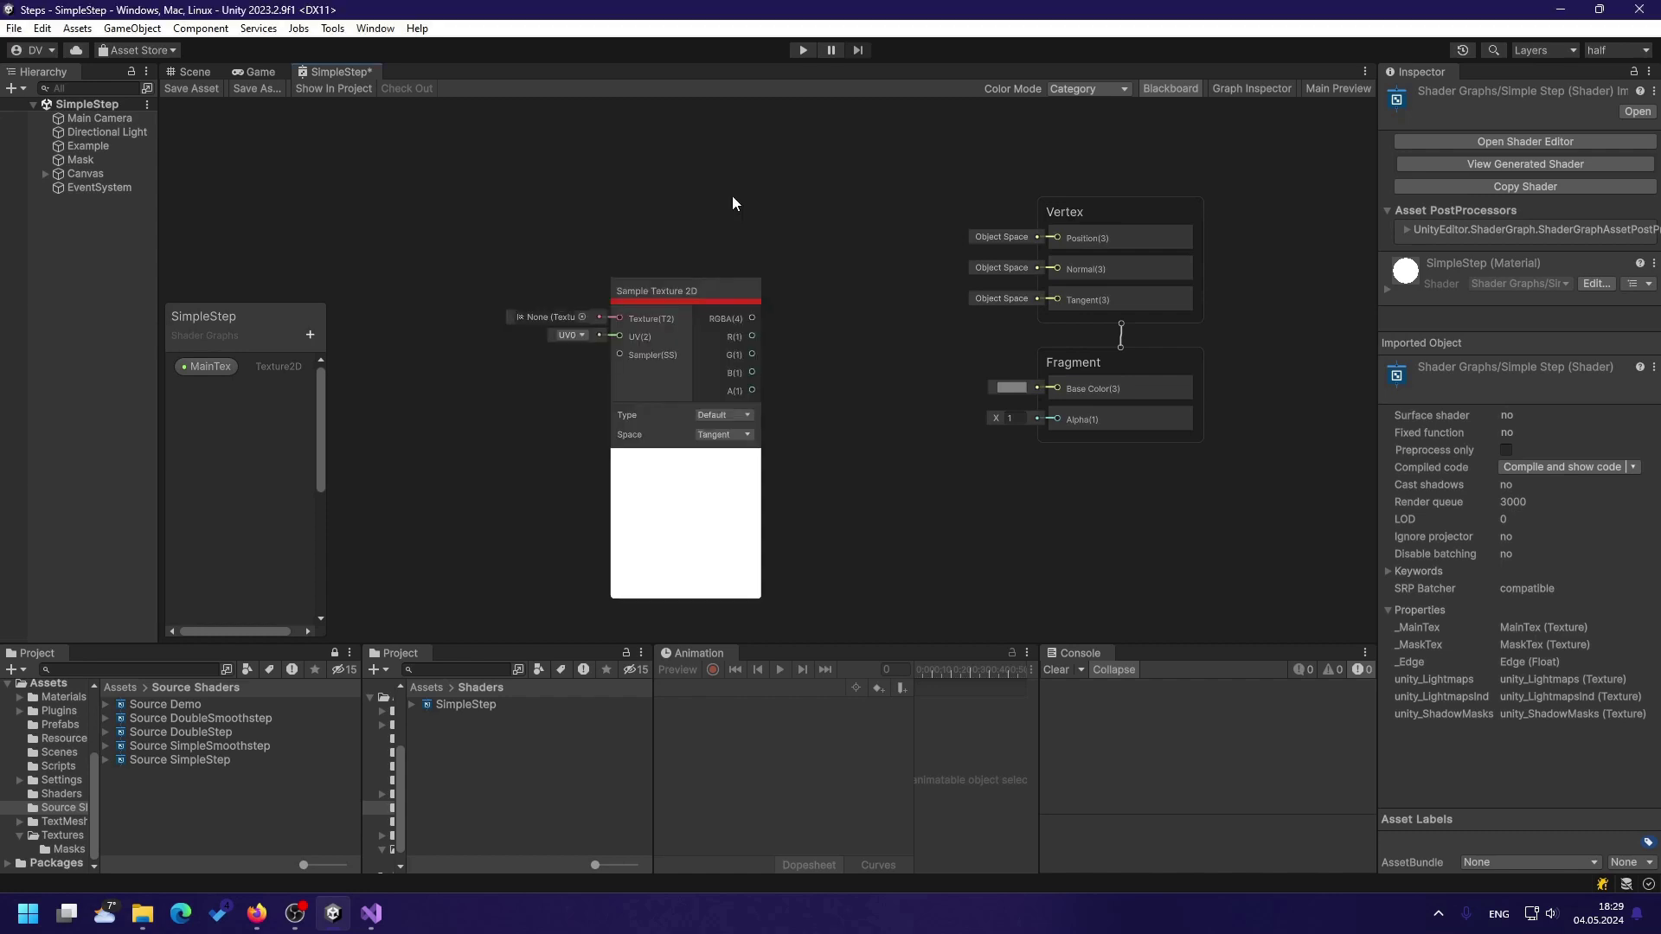
{"action": "left_click_drag", "start_coordinate": [566, 286], "coordinate": [619, 318]}
{"action": "left_click_drag", "start_coordinate": [753, 317], "coordinate": [1058, 388]}
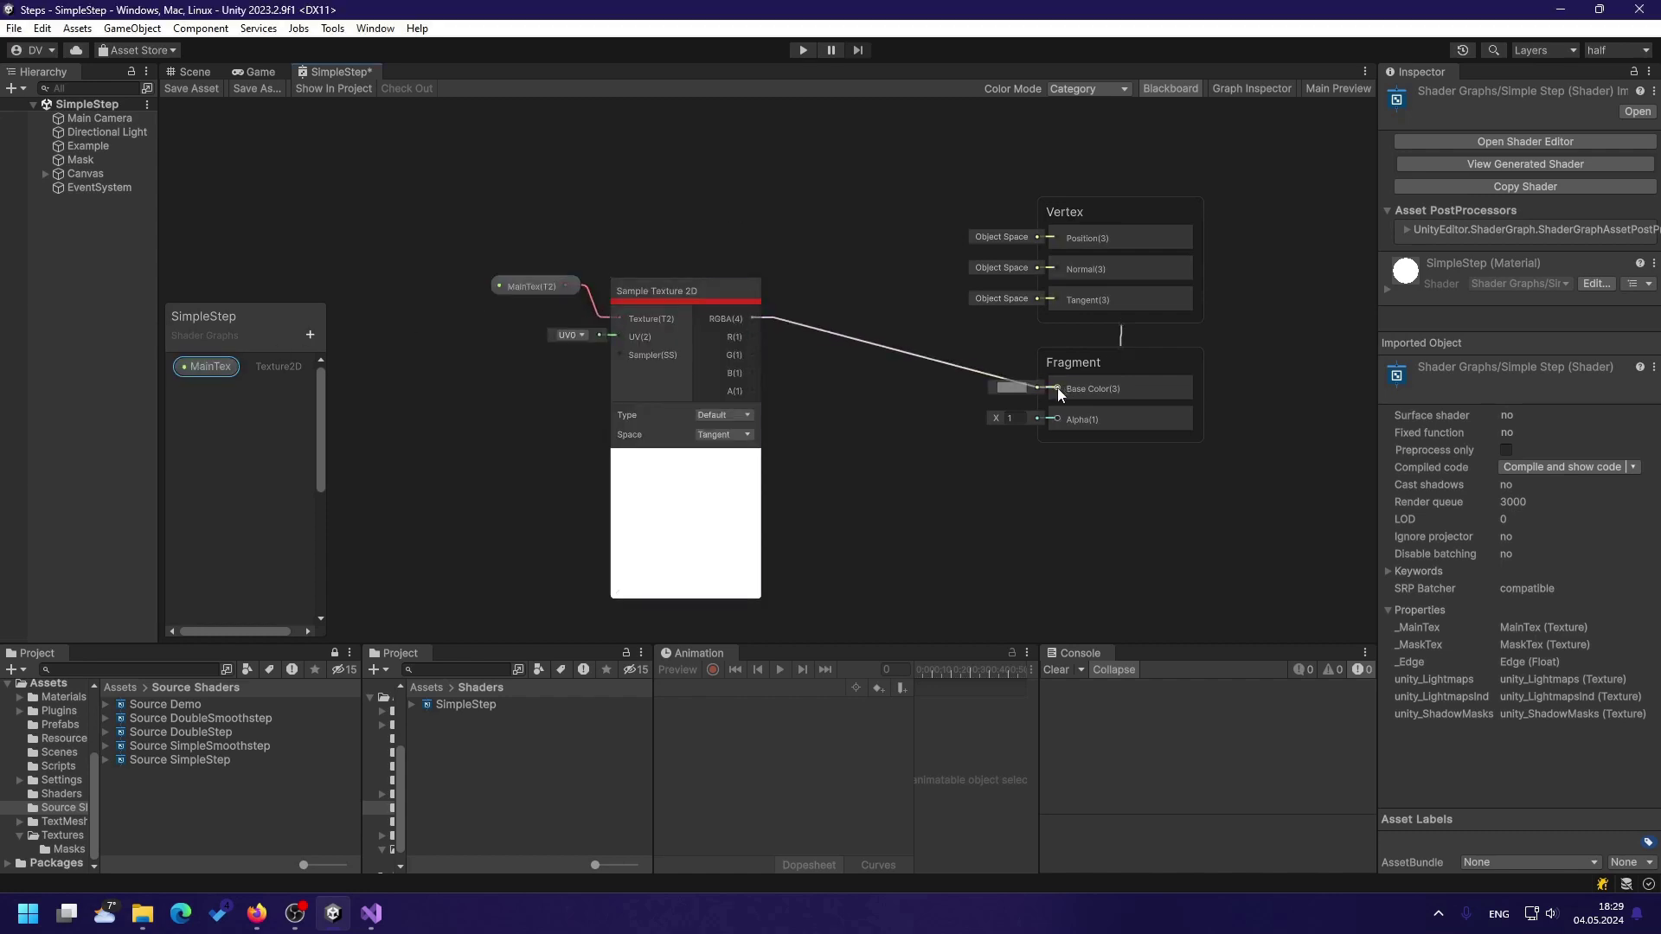
Collapse the sampler's preview and unused ports, then move MainTex and sampler up-right.
{"action": "left_click", "coordinate": [682, 460]}
{"action": "left_click", "coordinate": [749, 290]}
{"action": "left_click_drag", "start_coordinate": [415, 241], "coordinate": [771, 457]}
{"action": "left_click_drag", "start_coordinate": [681, 291], "coordinate": [750, 211]}
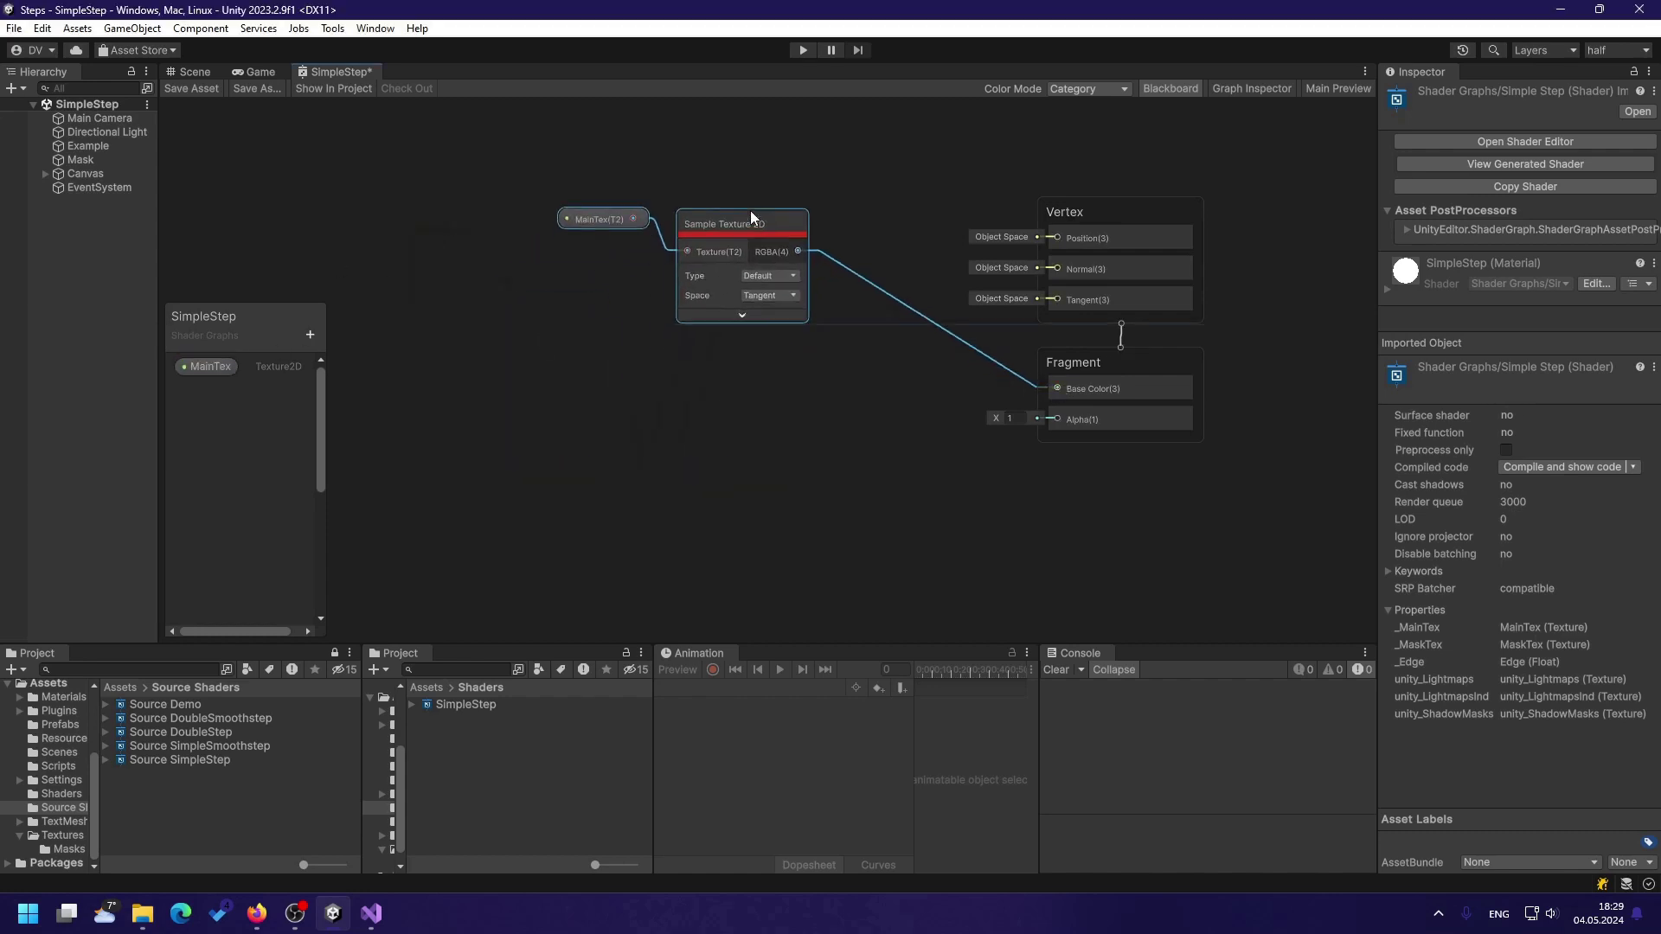
{"action": "left_click", "coordinate": [747, 503]}
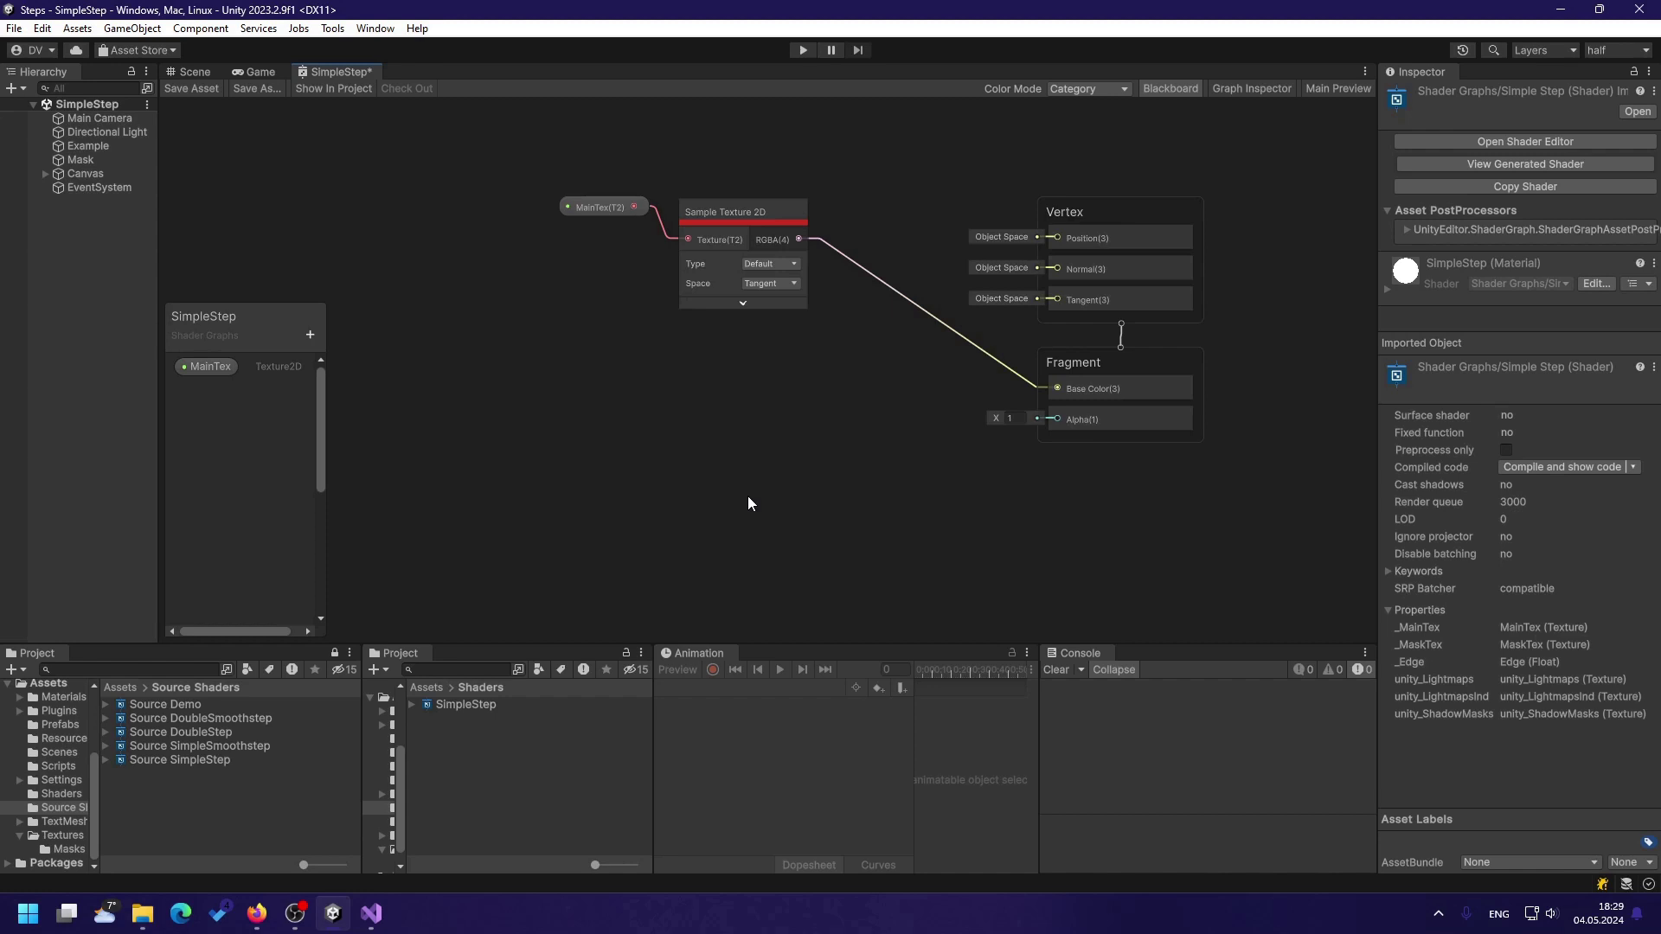
Add a MaskTex Texture2D property and an Edge Float property.
{"action": "left_click", "coordinate": [309, 335]}
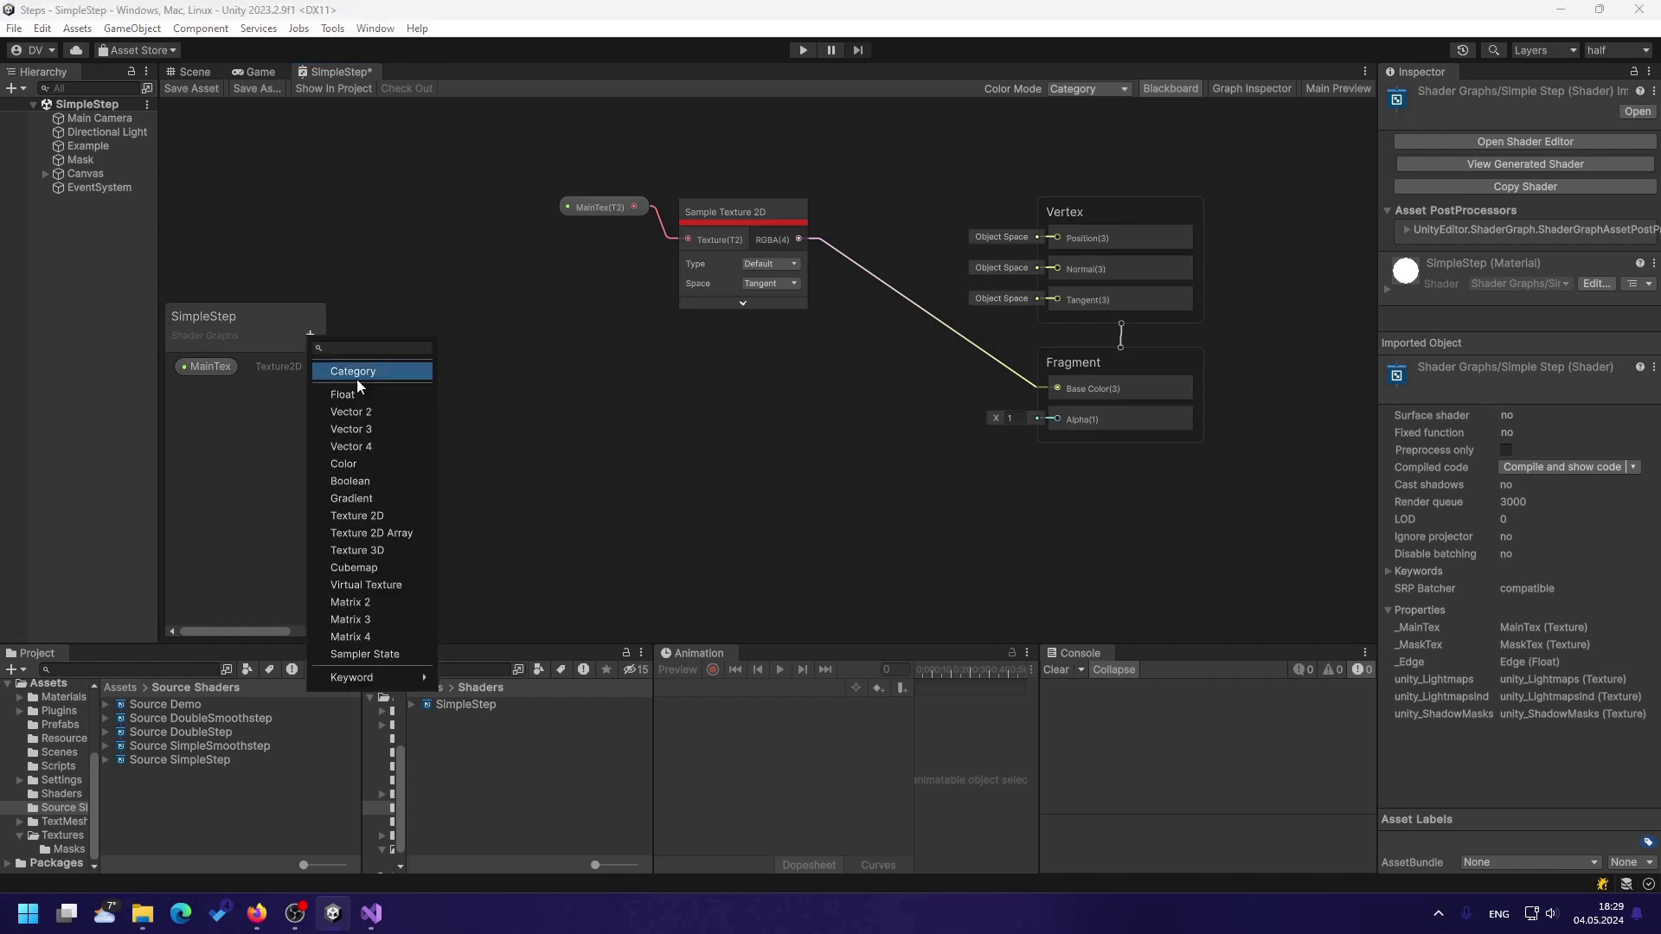
{"action": "left_click", "coordinate": [372, 516]}
{"action": "type", "text": "MaskTex"}
{"action": "key", "text": "Return"}
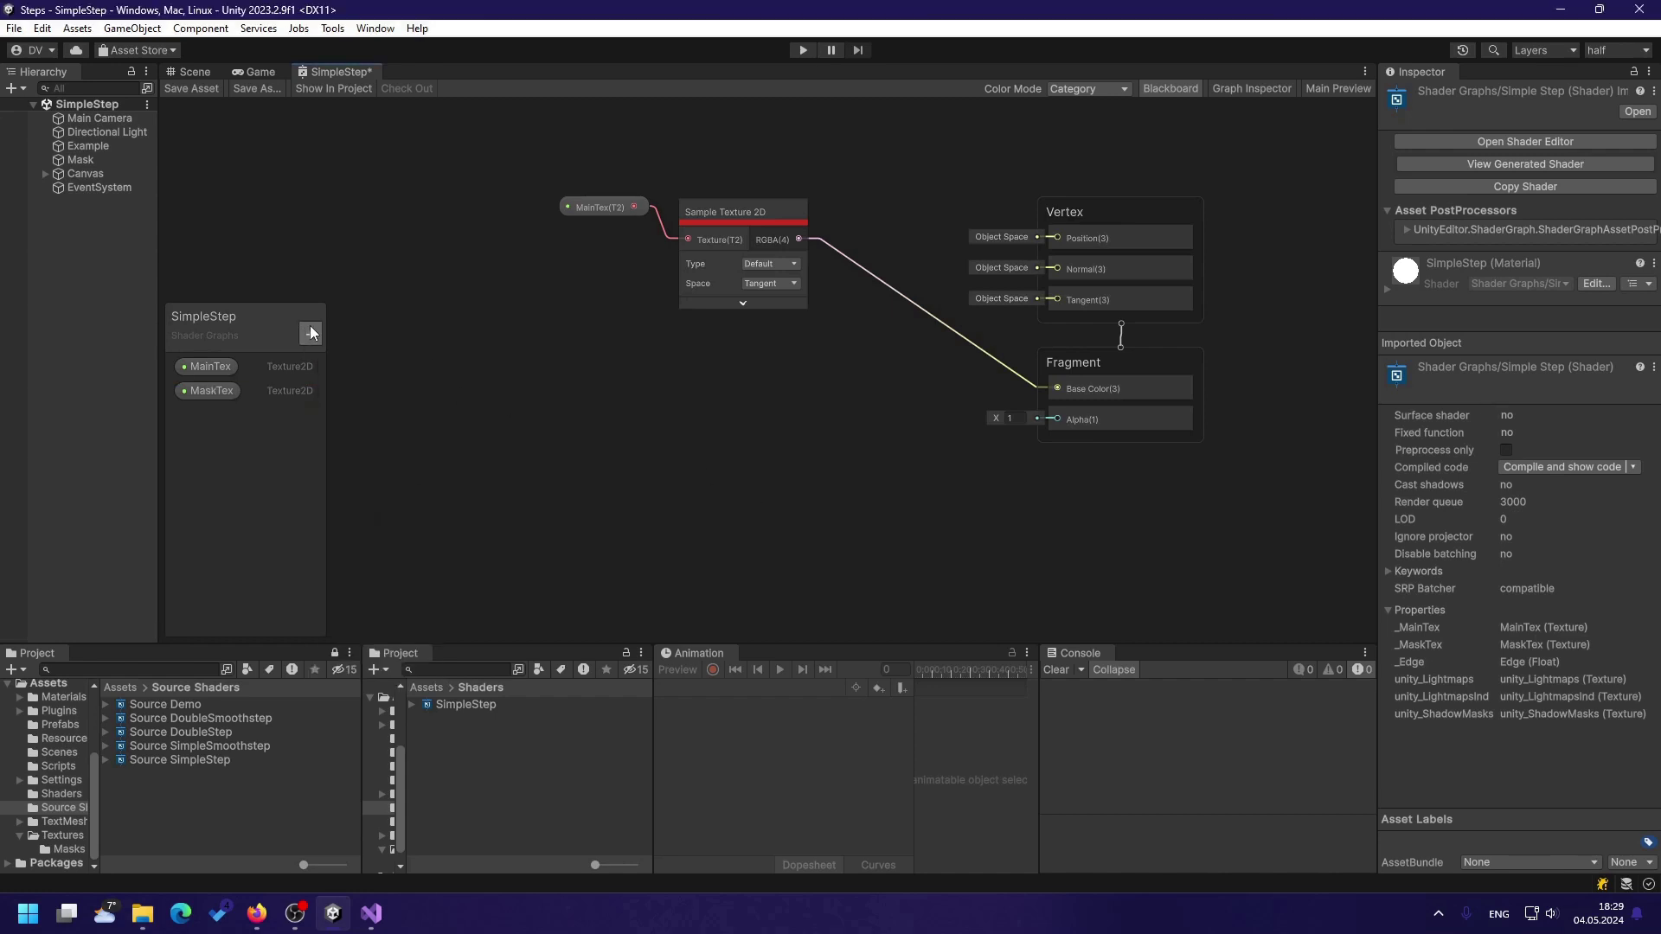
{"action": "left_click", "coordinate": [310, 335]}
{"action": "left_click", "coordinate": [345, 385]}
{"action": "type", "text": "Edge"}
{"action": "key", "text": "Return"}
Add a second Sample Texture 2D node sampling MaskTex, with its preview collapsed.
{"action": "right_click", "coordinate": [524, 439]}
{"action": "left_click", "coordinate": [584, 470]}
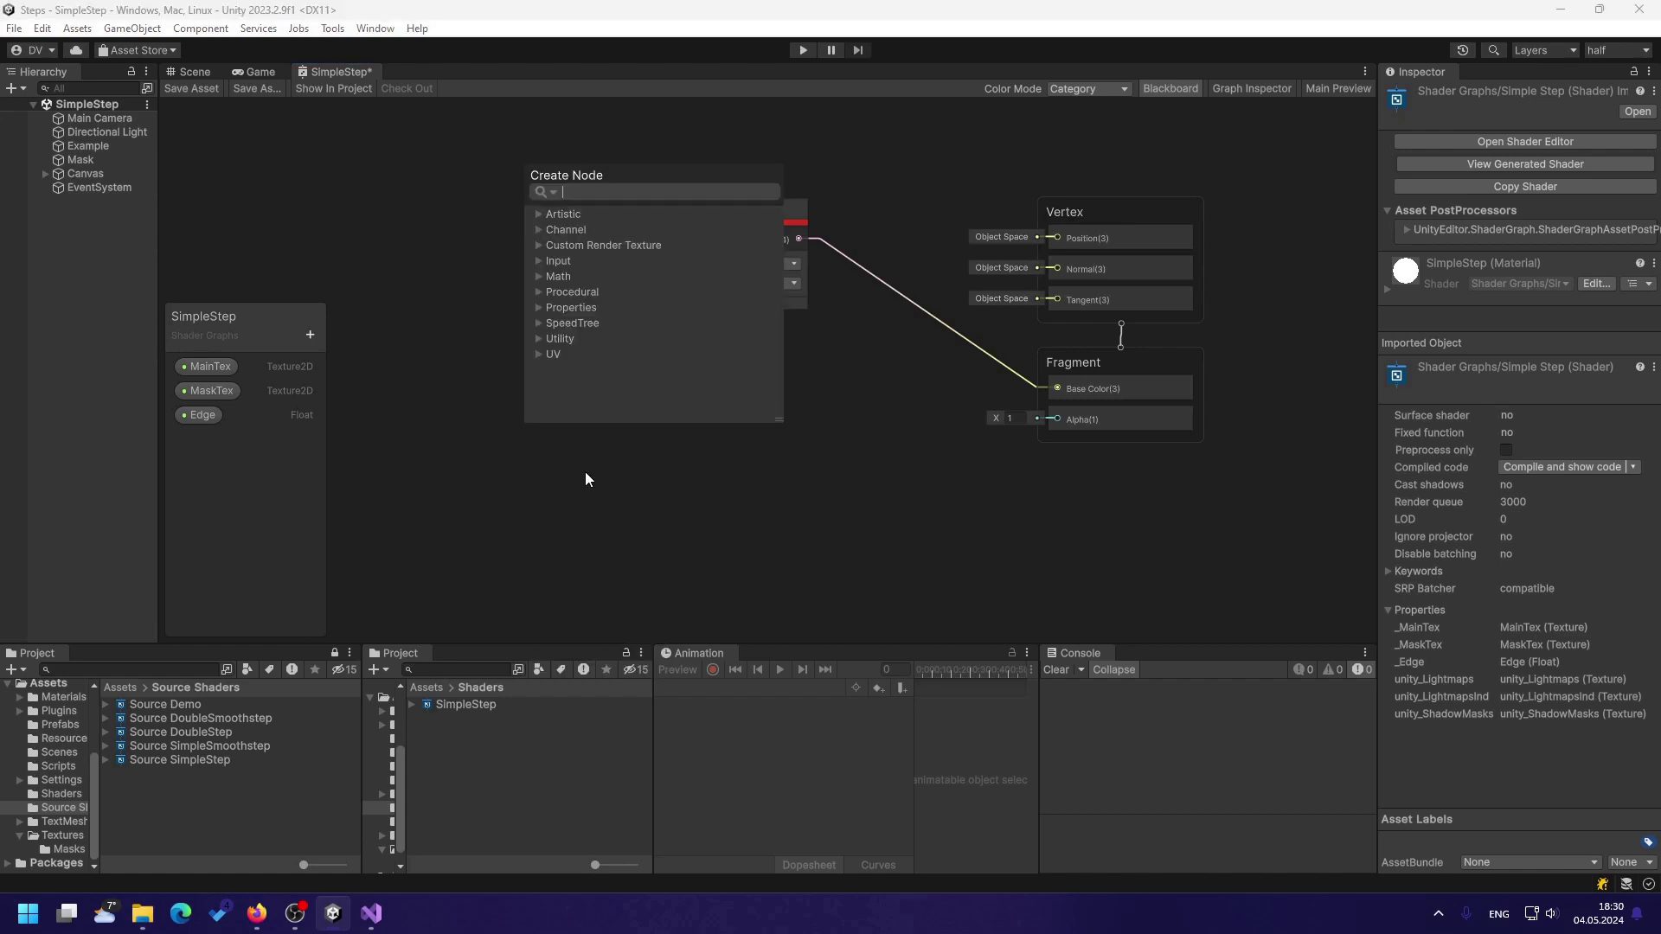
{"action": "type", "text": "Sample Texture"}
{"action": "left_click", "coordinate": [631, 241]}
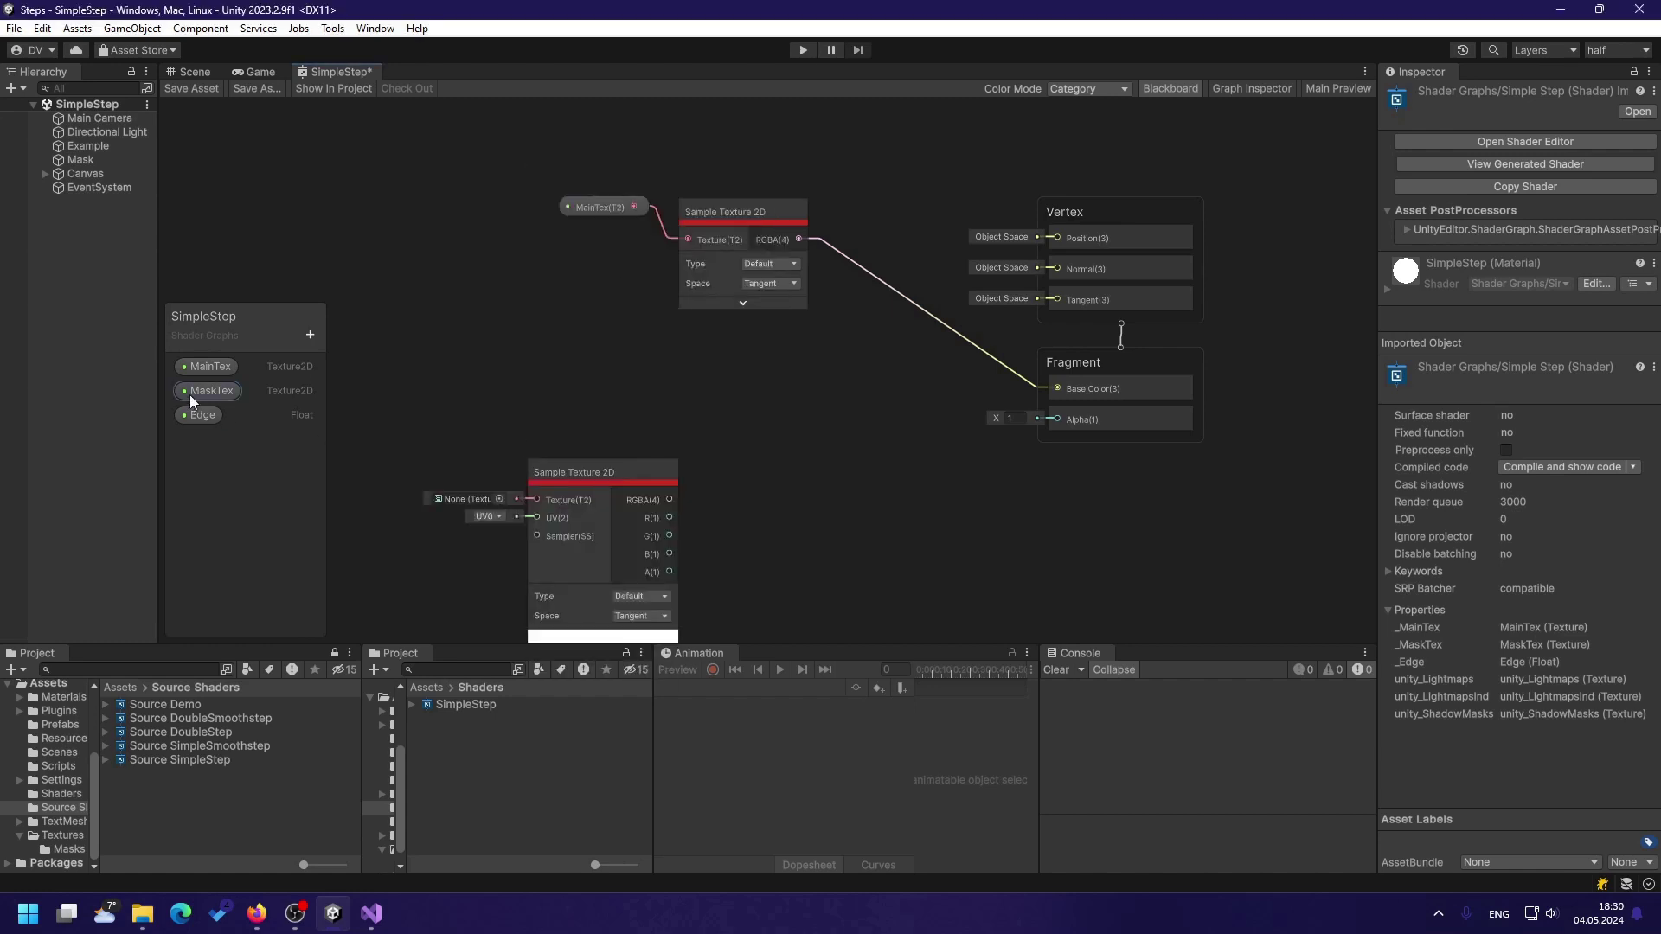
{"action": "mouse_move", "coordinate": [190, 395]}
{"action": "left_mouse_down"}
{"action": "mouse_move", "coordinate": [500, 412]}
{"action": "mouse_move", "coordinate": [536, 499]}
{"action": "mouse_move", "coordinate": [572, 403]}
{"action": "left_mouse_up"}
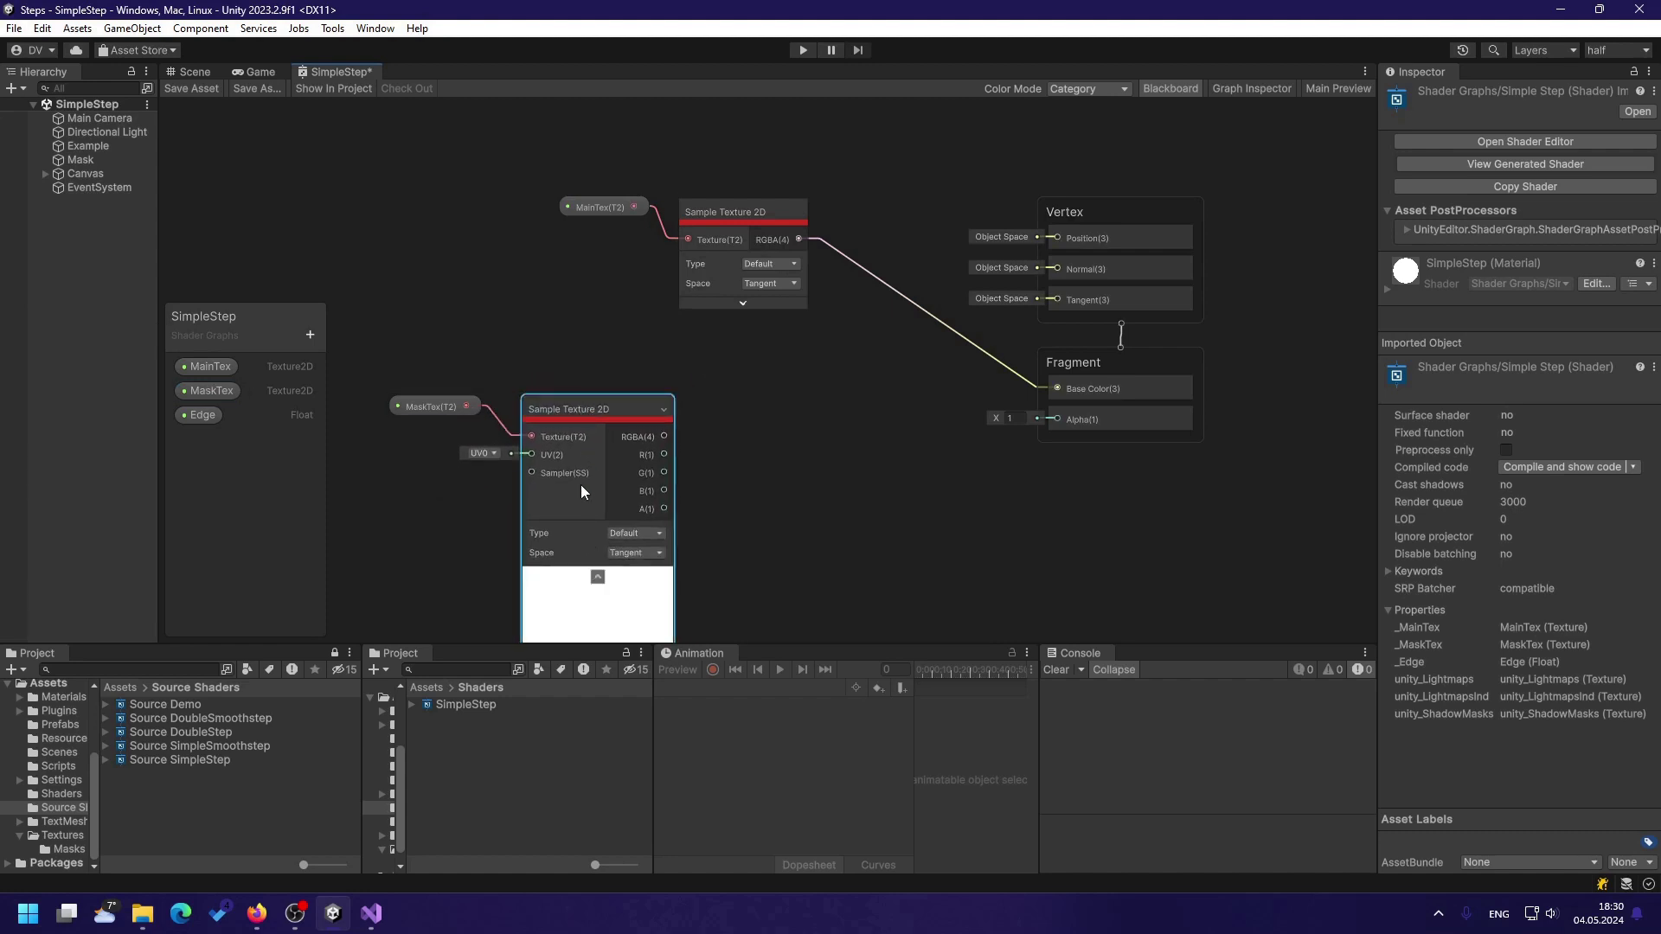
{"action": "left_click", "coordinate": [597, 580]}
{"action": "left_click_drag", "start_coordinate": [438, 404], "coordinate": [453, 403]}
{"action": "left_click", "coordinate": [878, 539]}
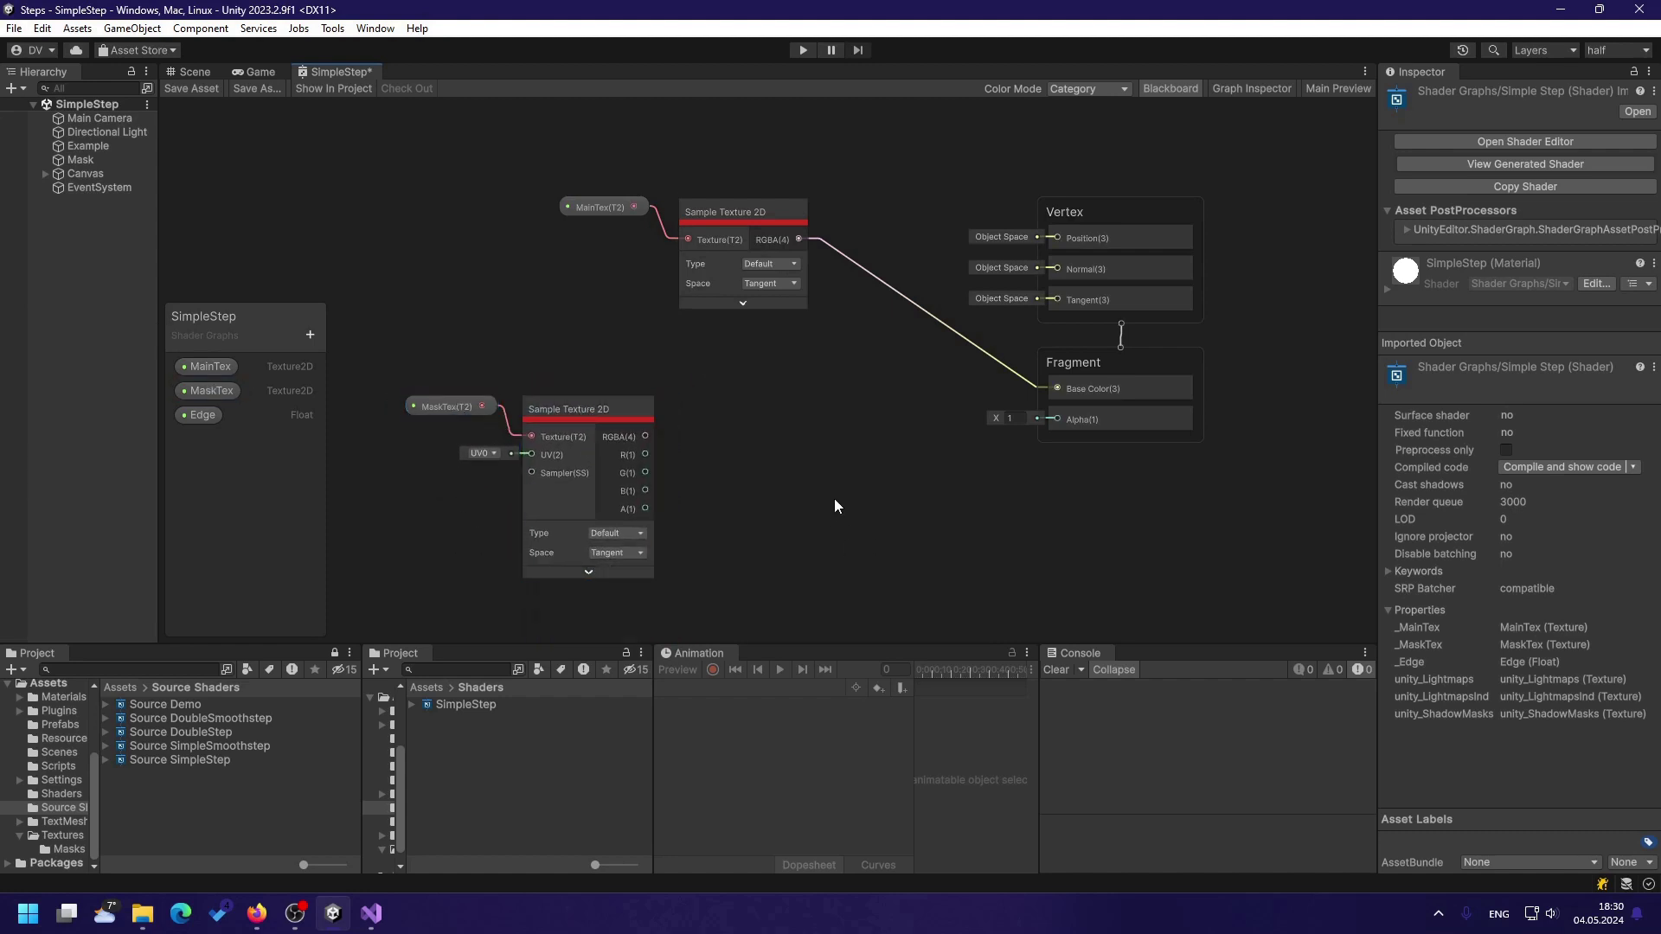
Add a Step node beside the mask sampler.
{"action": "right_click", "coordinate": [835, 501]}
{"action": "left_click", "coordinate": [909, 532]}
{"action": "type", "text": "Step"}
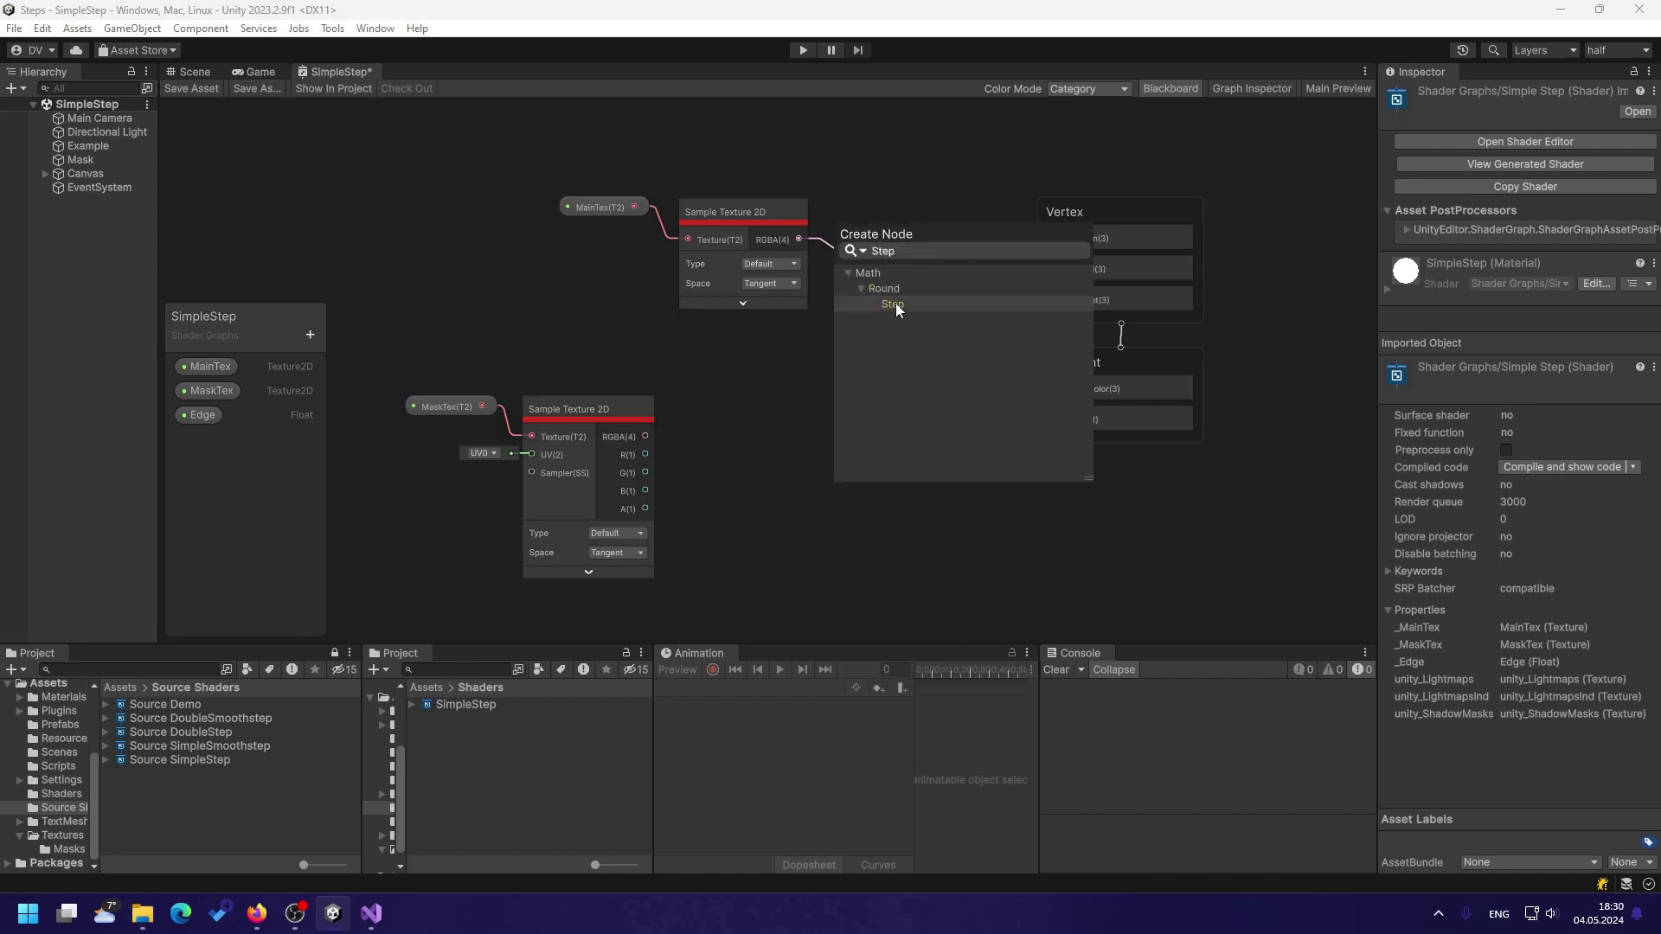
{"action": "left_click", "coordinate": [893, 305]}
{"action": "left_click_drag", "start_coordinate": [931, 532], "coordinate": [841, 405]}
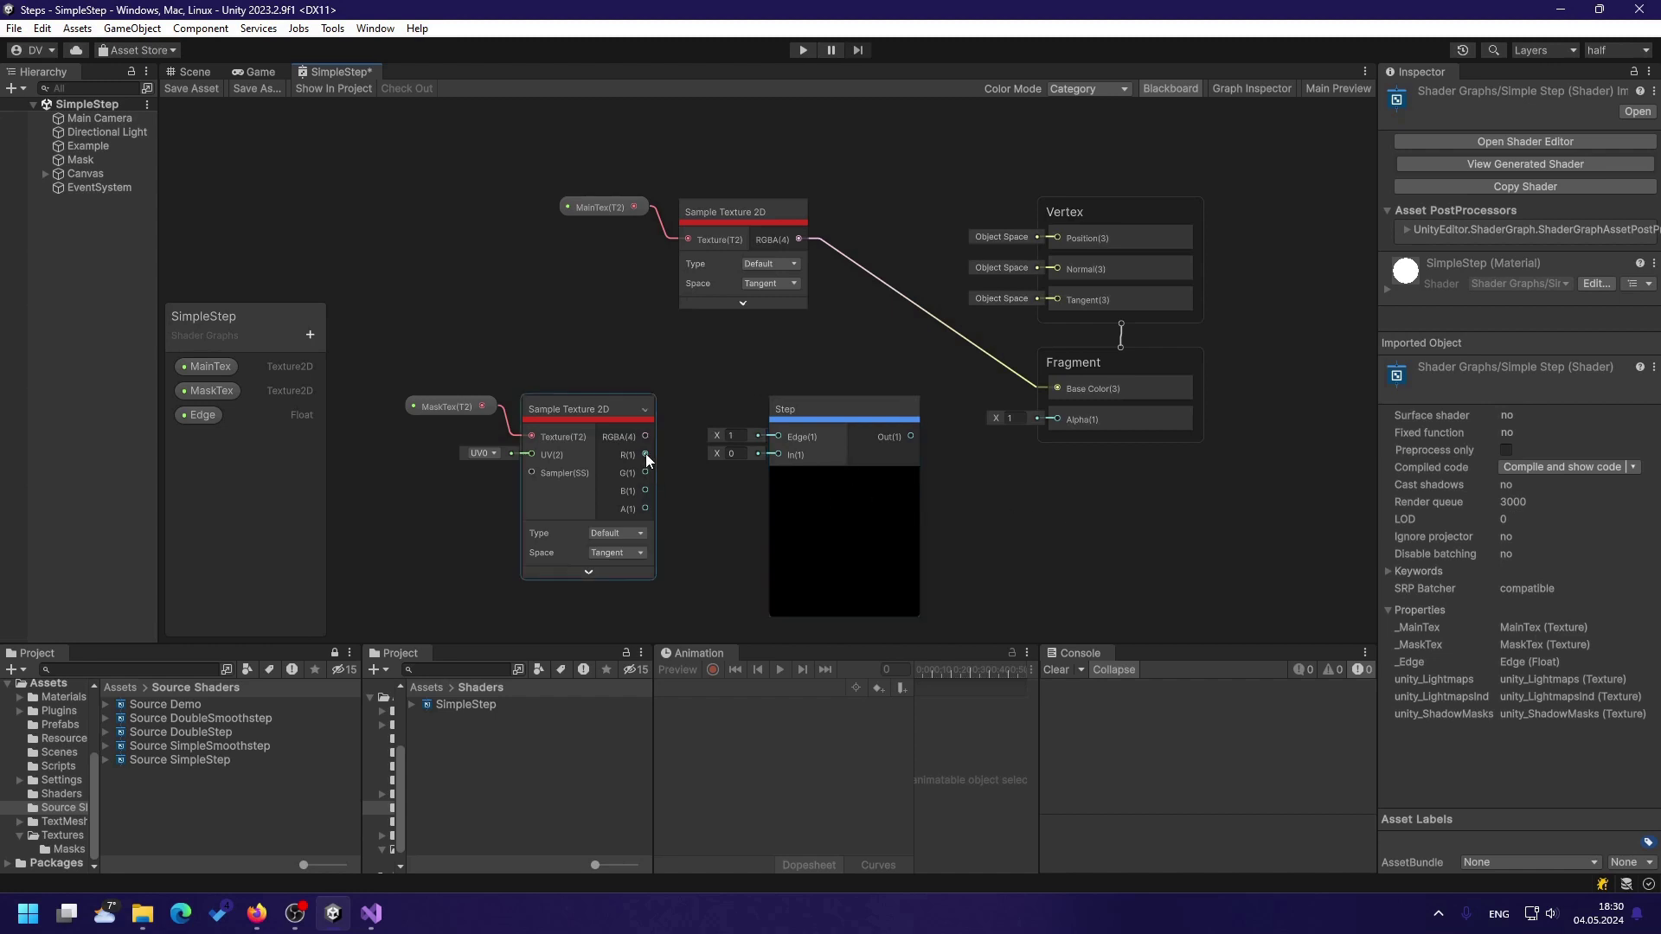
Wire mask R into Step In, Edge into Step Edge, Step Out into Fragment Alpha.
{"action": "left_click_drag", "start_coordinate": [645, 454], "coordinate": [778, 455]}
{"action": "left_click_drag", "start_coordinate": [203, 416], "coordinate": [725, 407]}
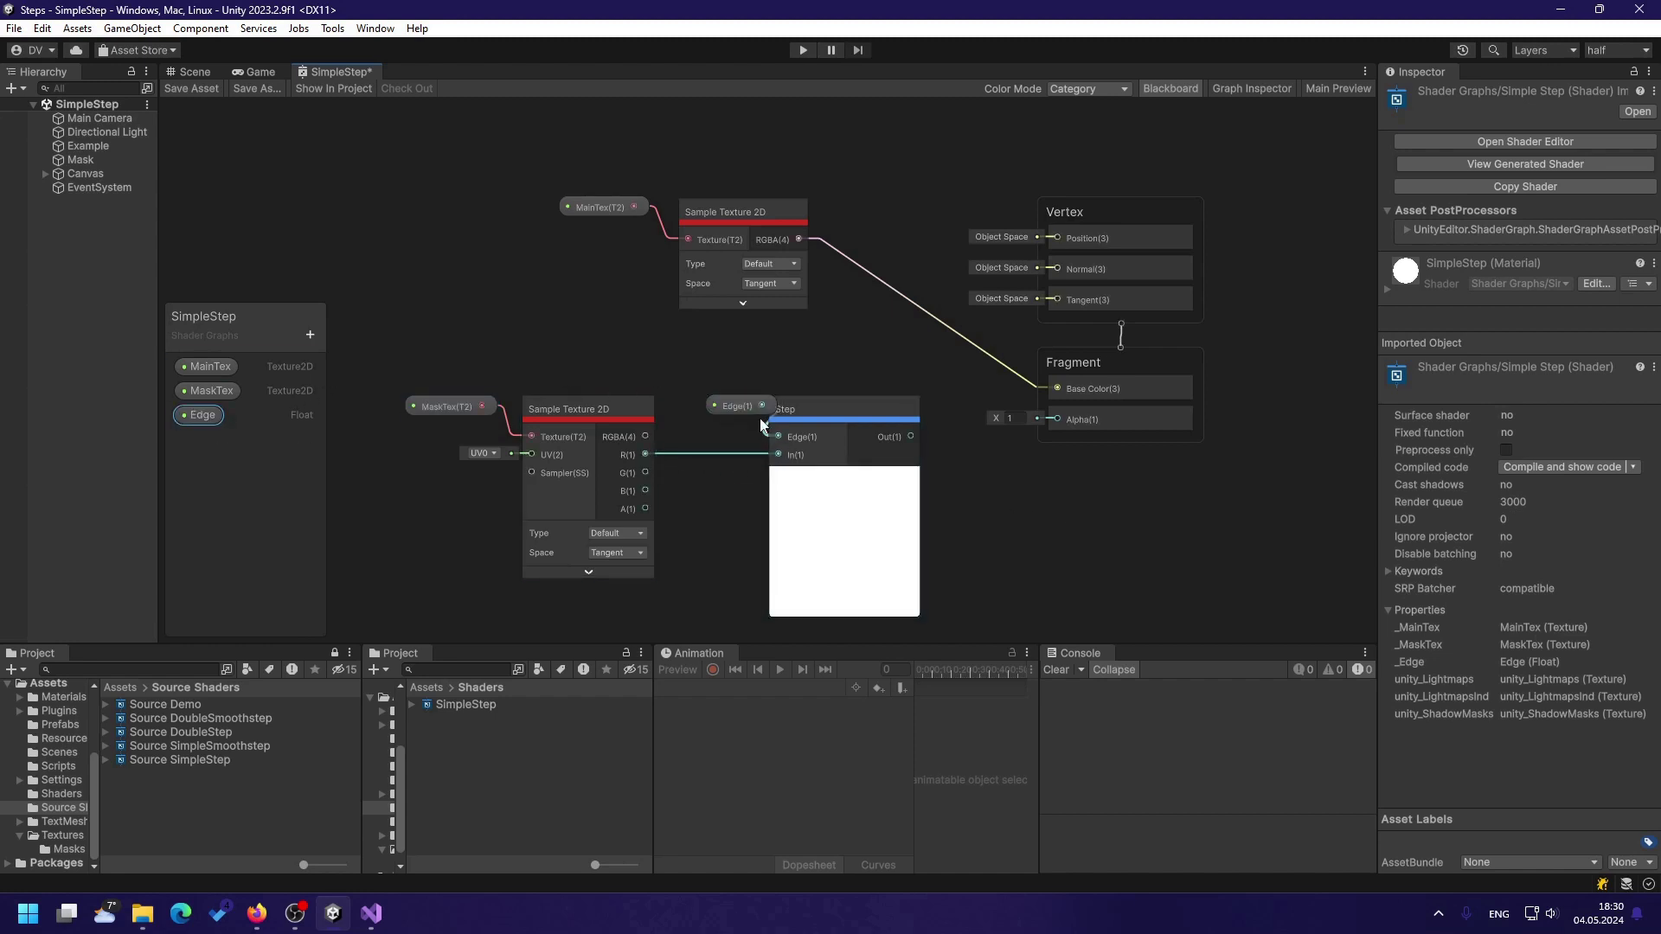
{"action": "left_click_drag", "start_coordinate": [910, 437], "coordinate": [1057, 419]}
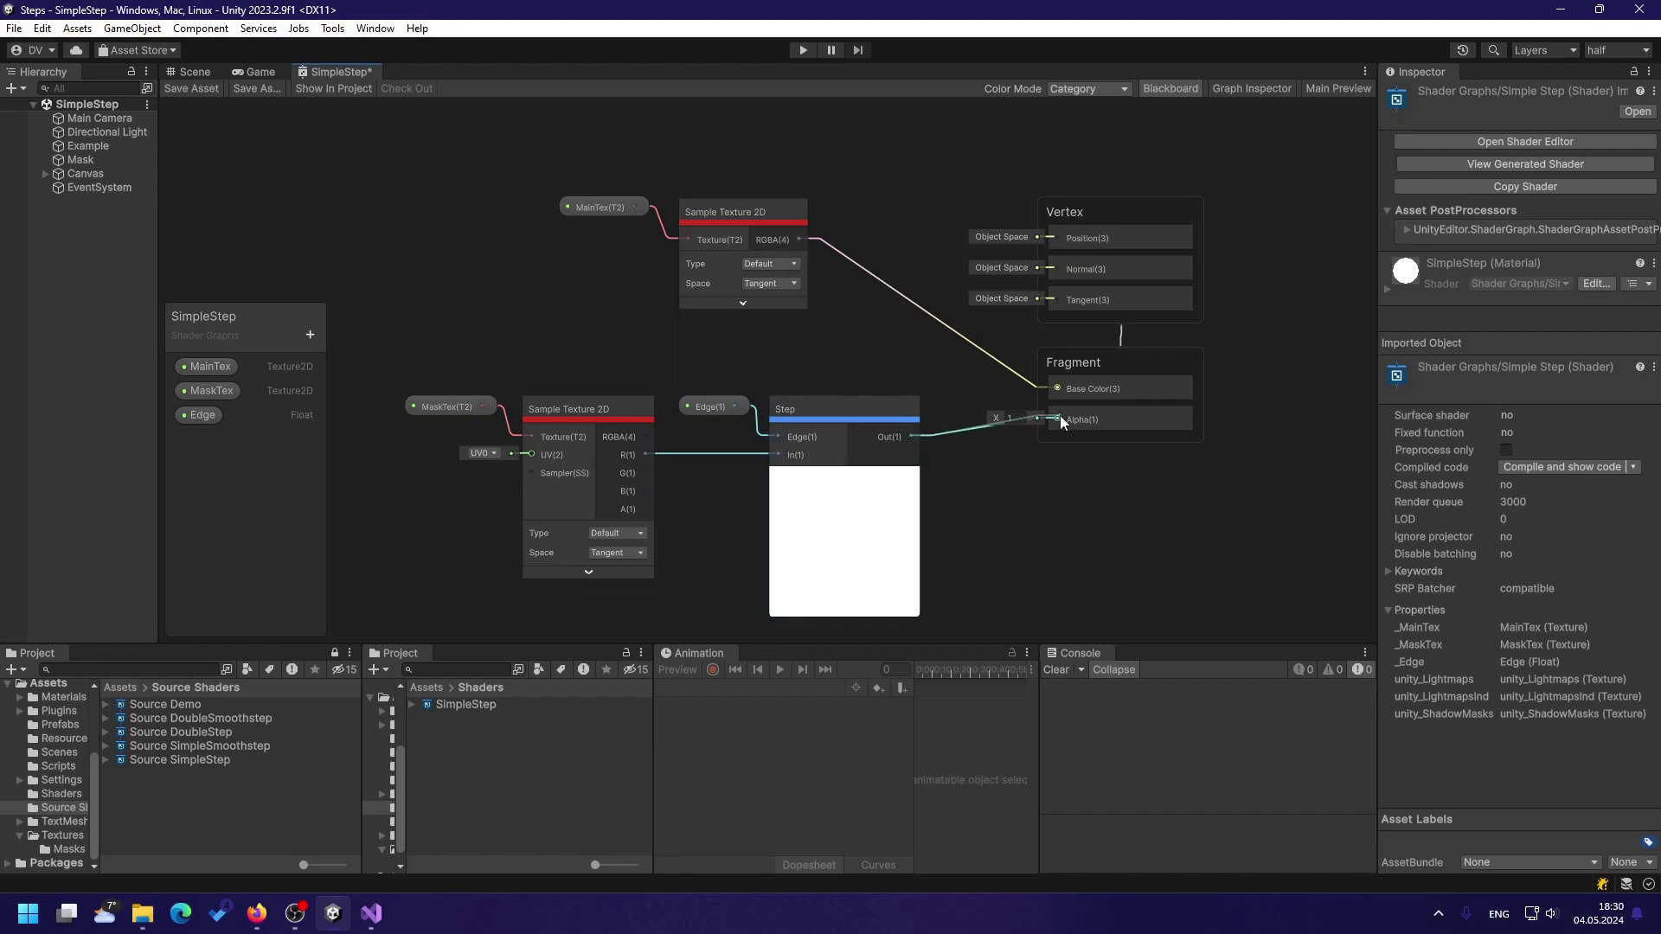
{"action": "left_click", "coordinate": [846, 472]}
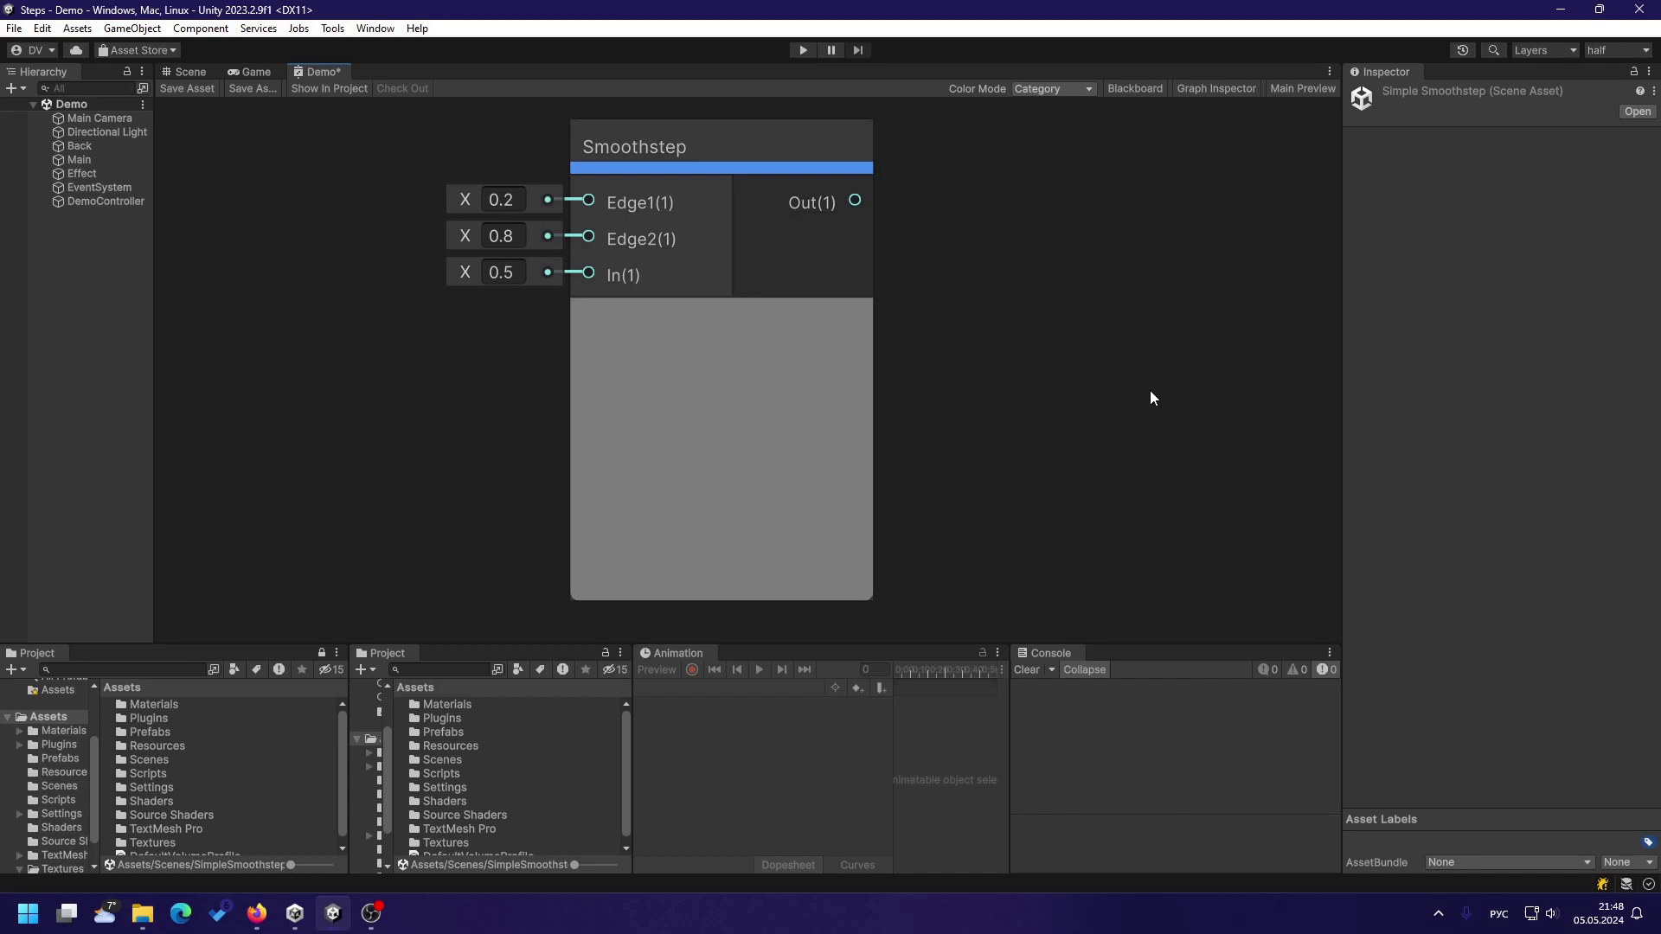
Try Smoothstep In values 0.1 and 0.9, then scrub In down to 0.06.
{"action": "left_click", "coordinate": [511, 271]}
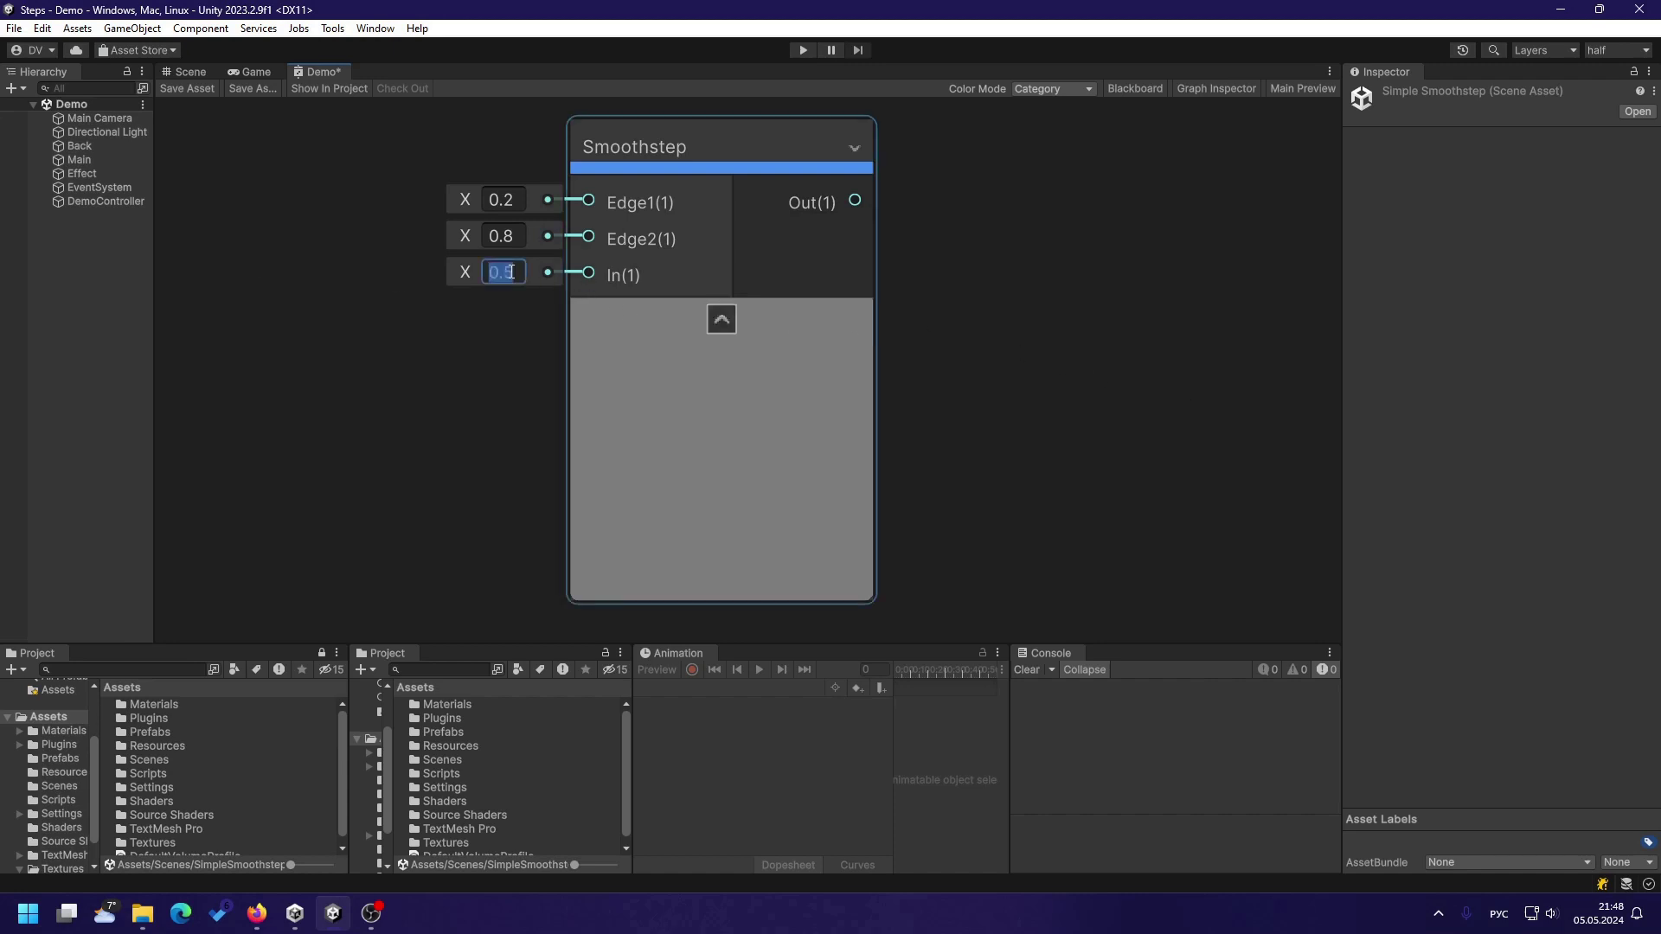
{"action": "type", "text": "0.1"}
{"action": "key", "text": "Return"}
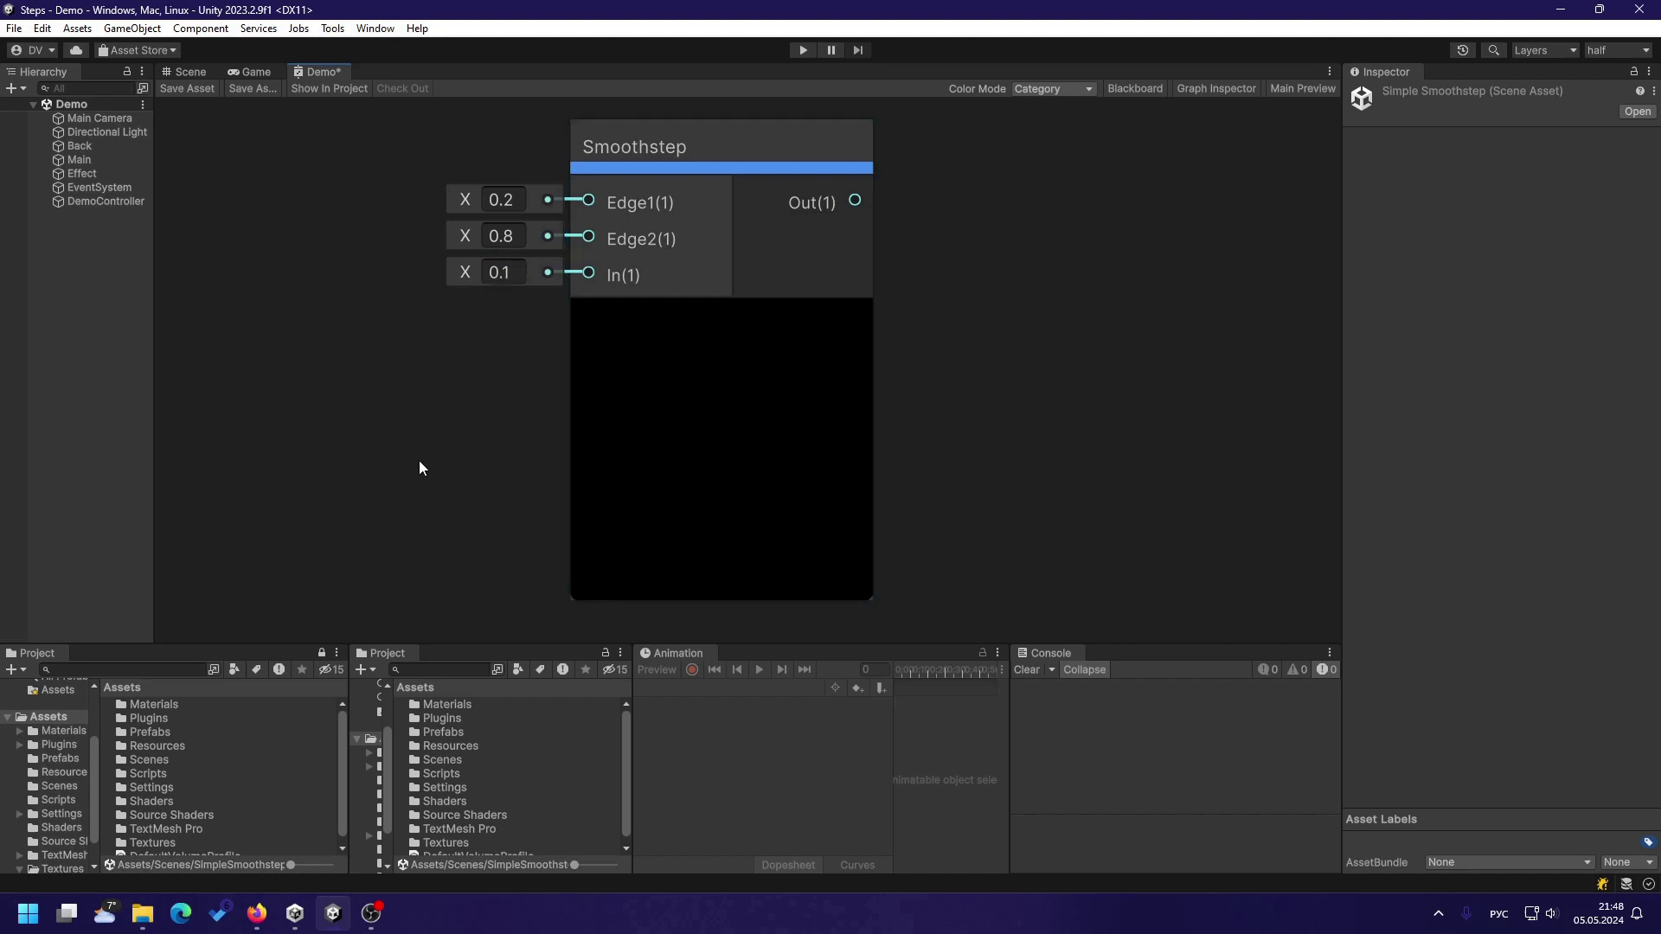
{"action": "left_click", "coordinate": [511, 272]}
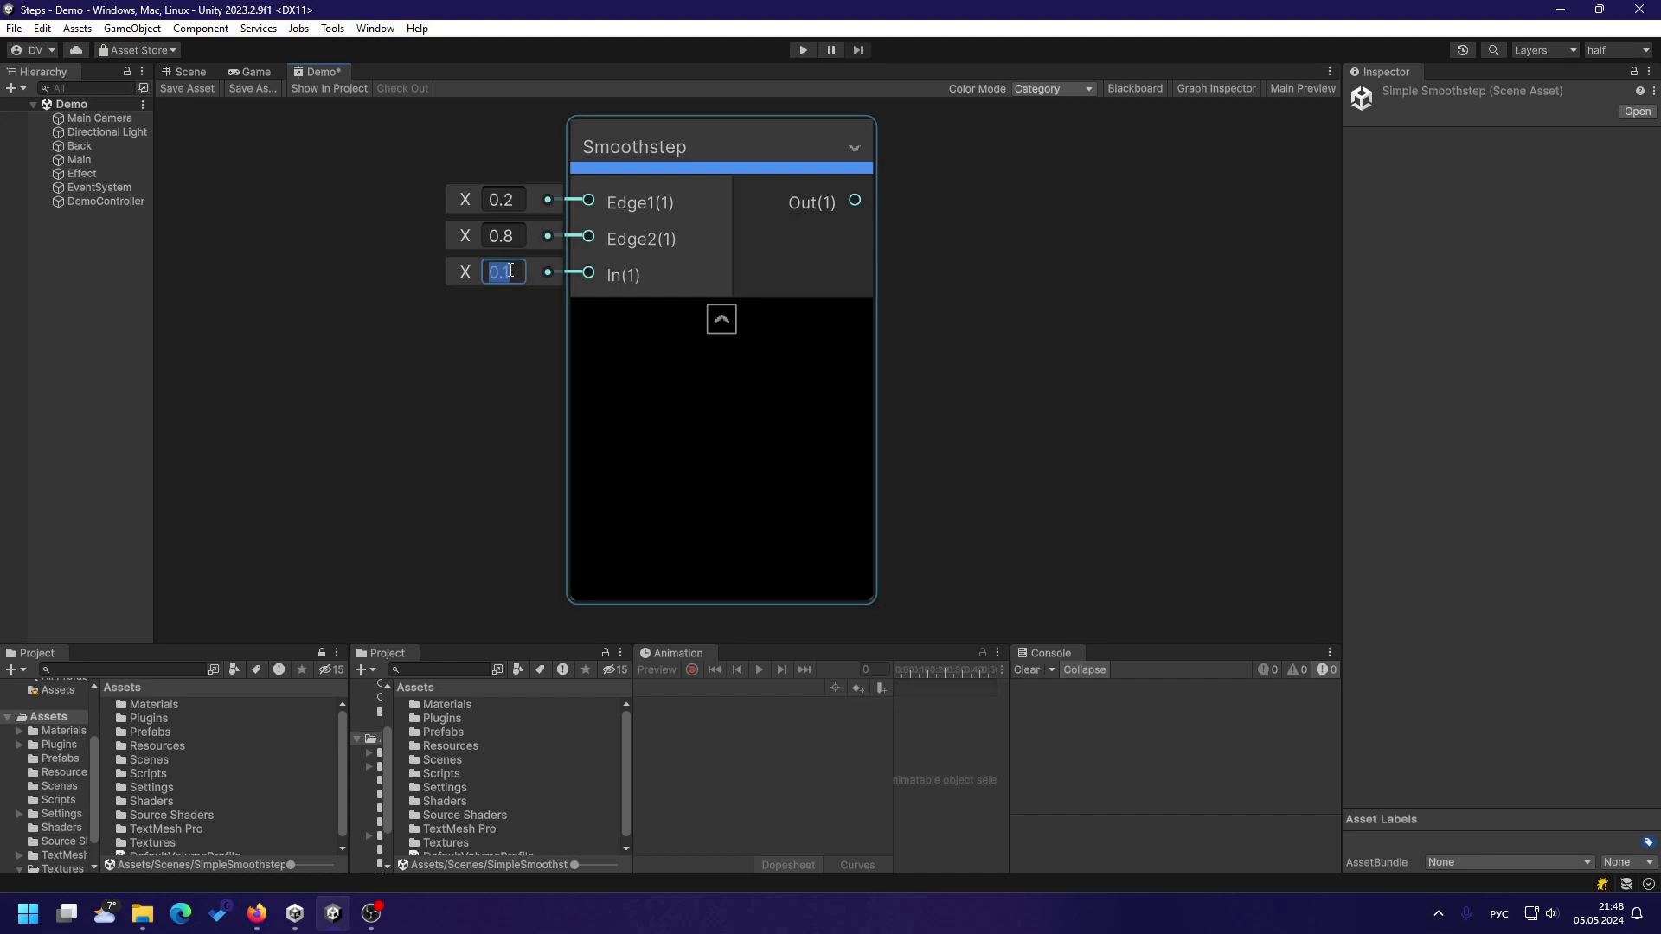
{"action": "type", "text": "0.9"}
{"action": "key", "text": "Return"}
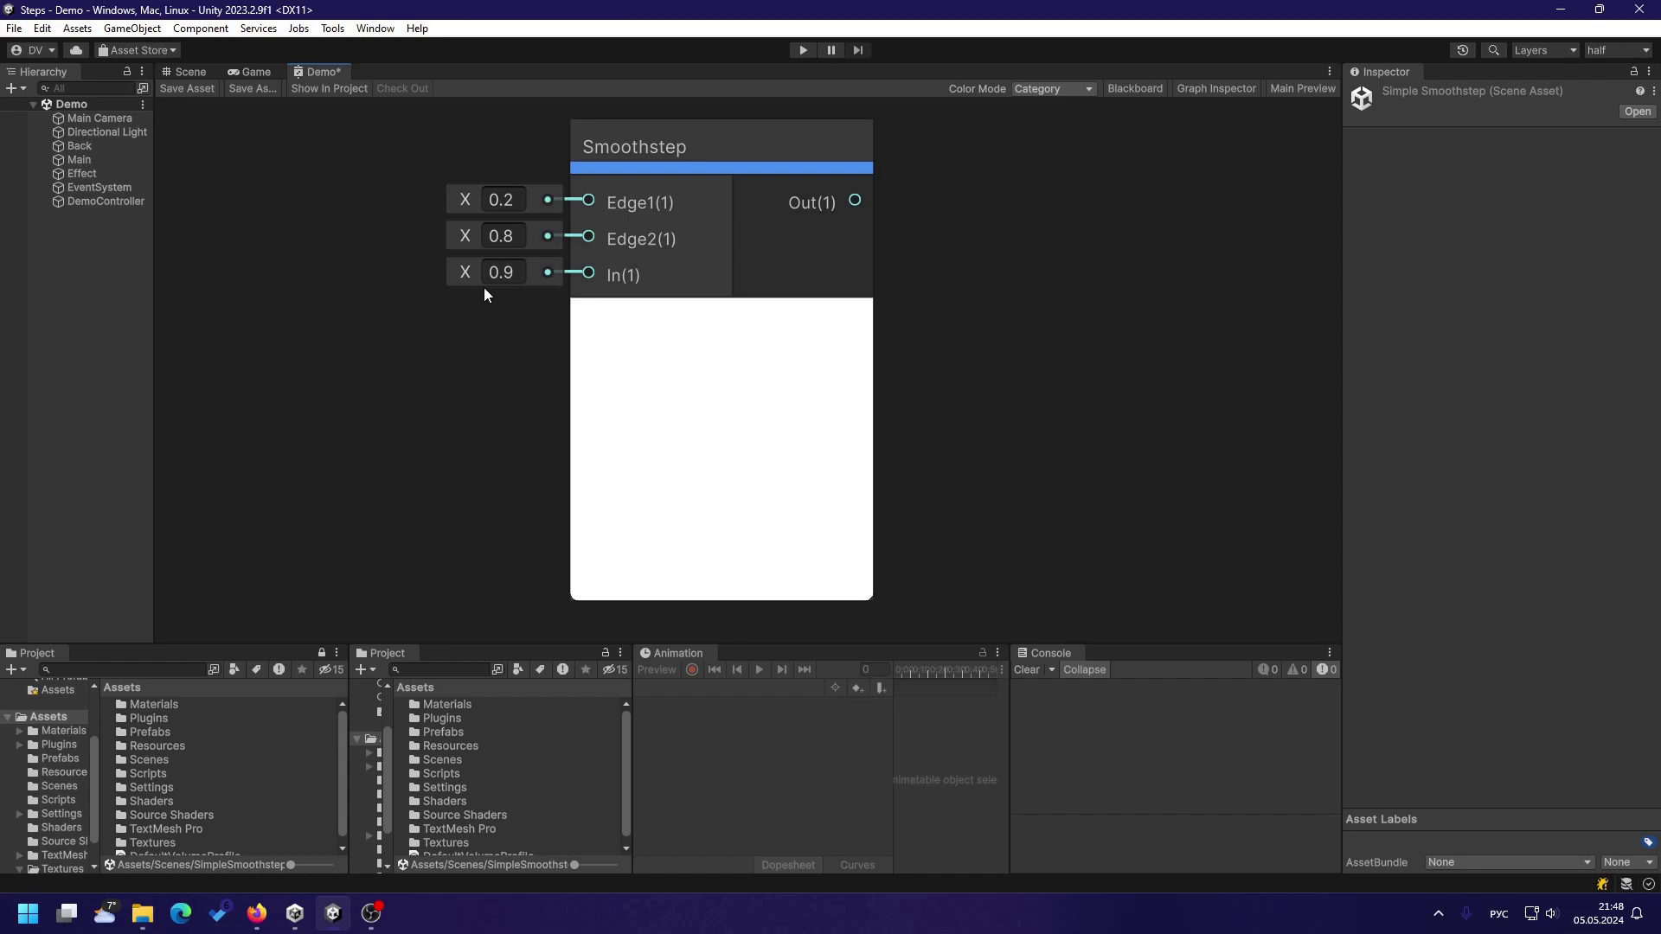
{"action": "left_click_drag", "start_coordinate": [468, 272], "coordinate": [397, 270]}
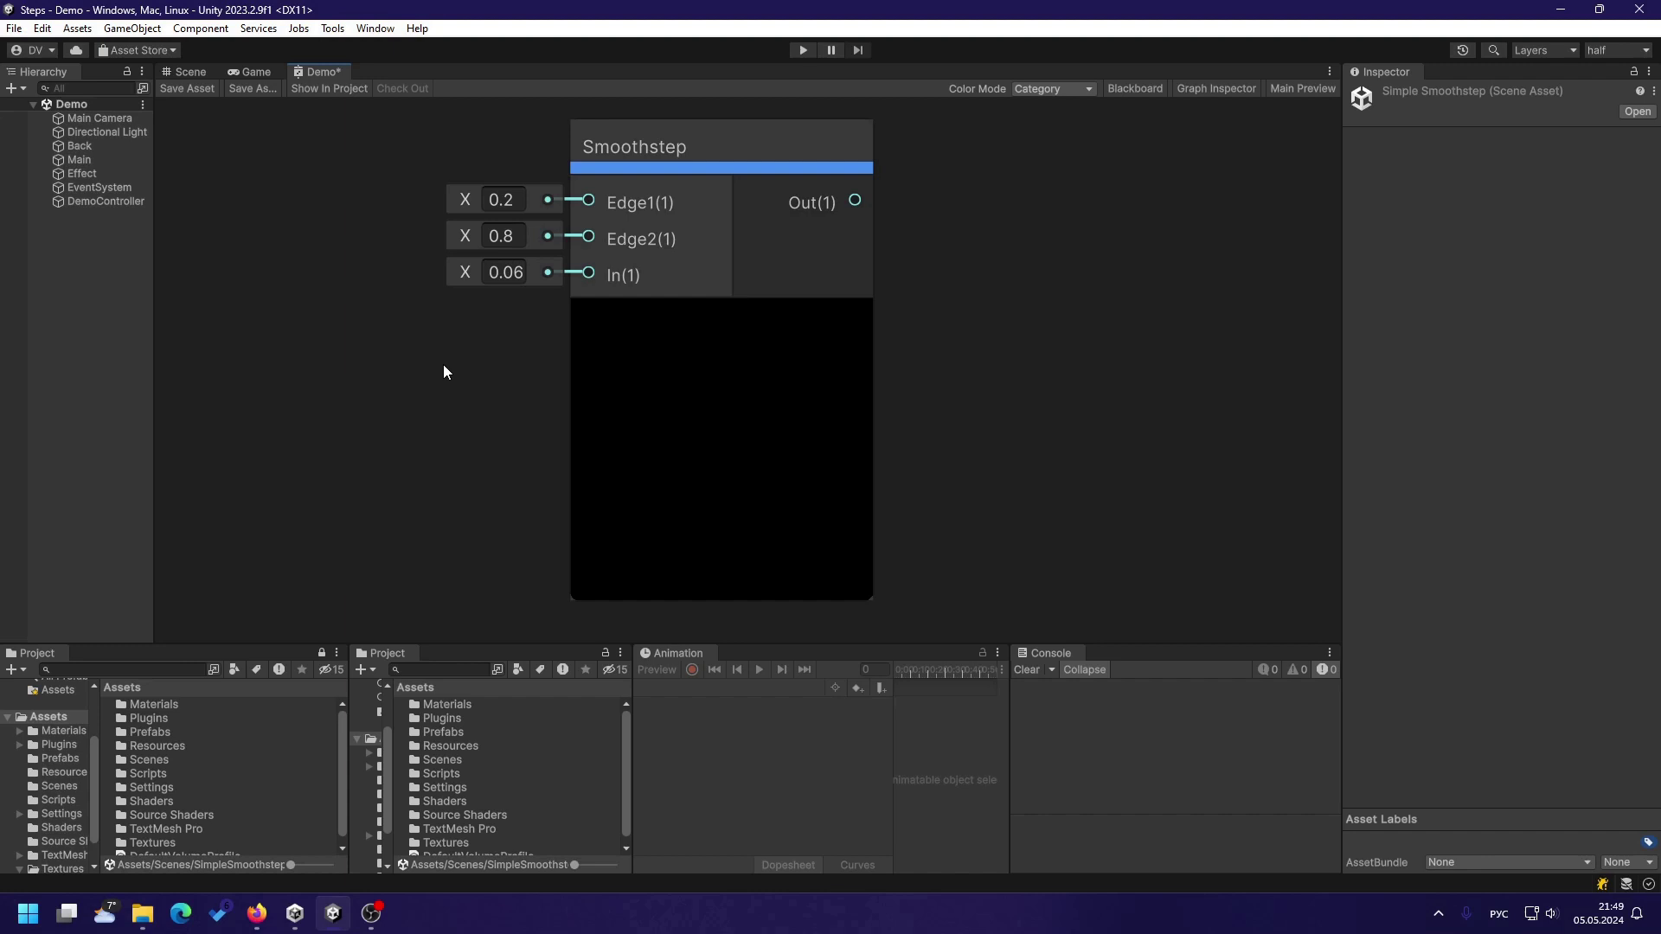
Reverse the Smoothstep edges to Edge1 0.8, Edge2 0.2 and scrub In up to 0.3.
{"action": "left_click", "coordinate": [500, 198]}
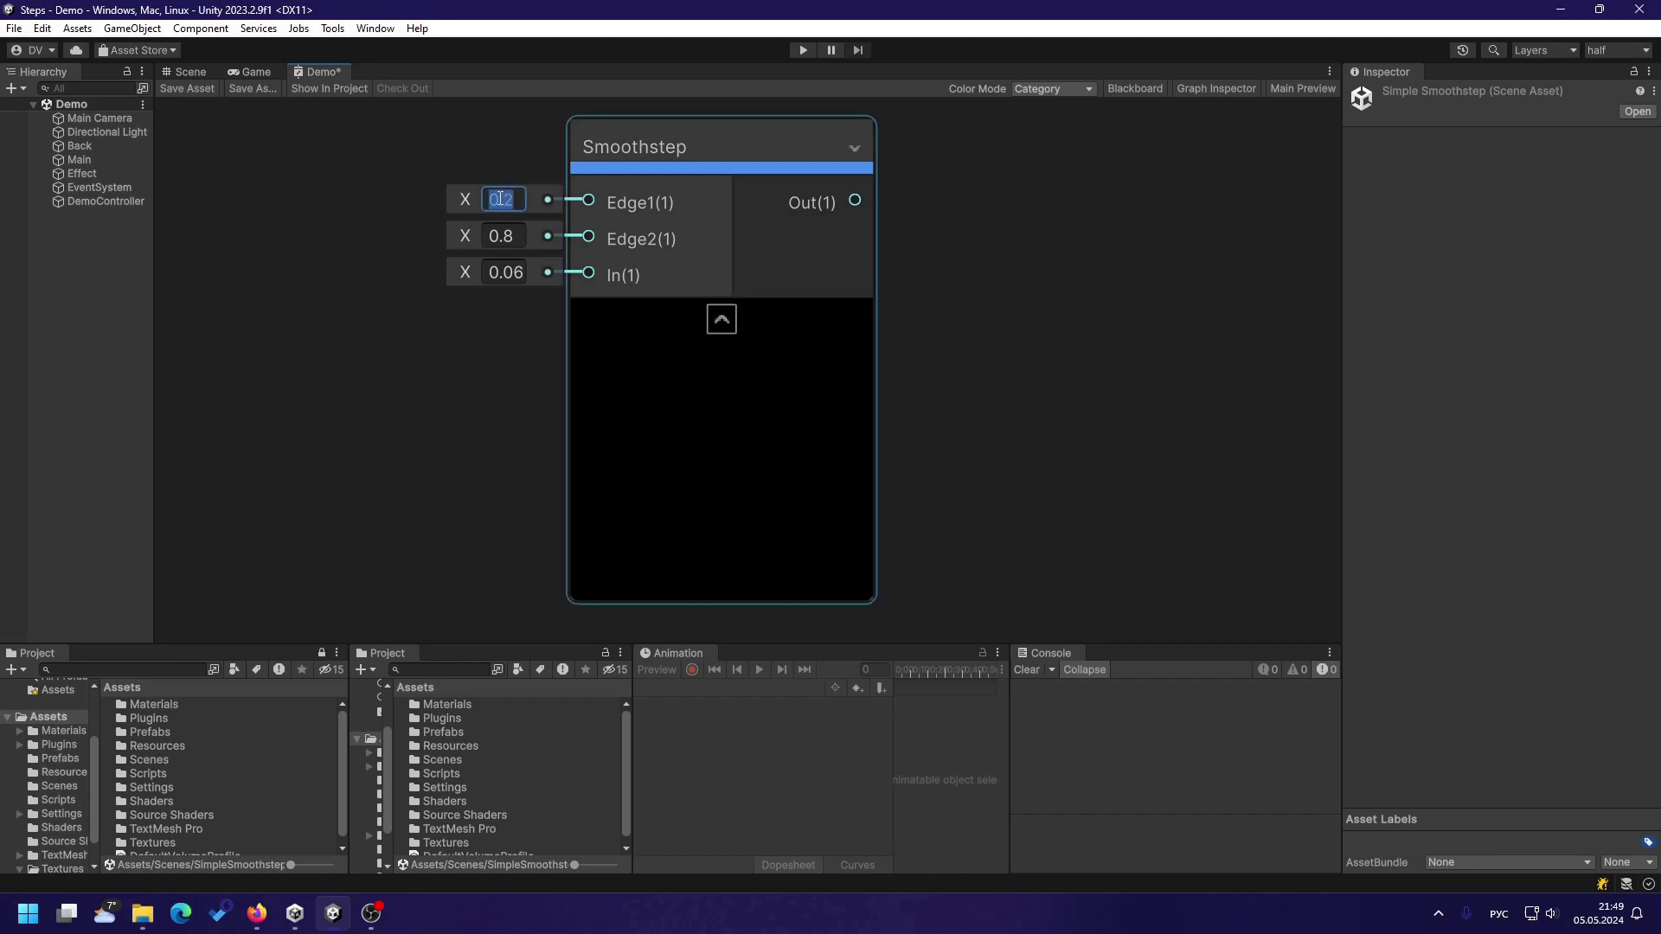
{"action": "type", "text": "0.8"}
{"action": "key", "text": "Tab"}
{"action": "type", "text": "0.2"}
{"action": "left_click", "coordinate": [474, 291]}
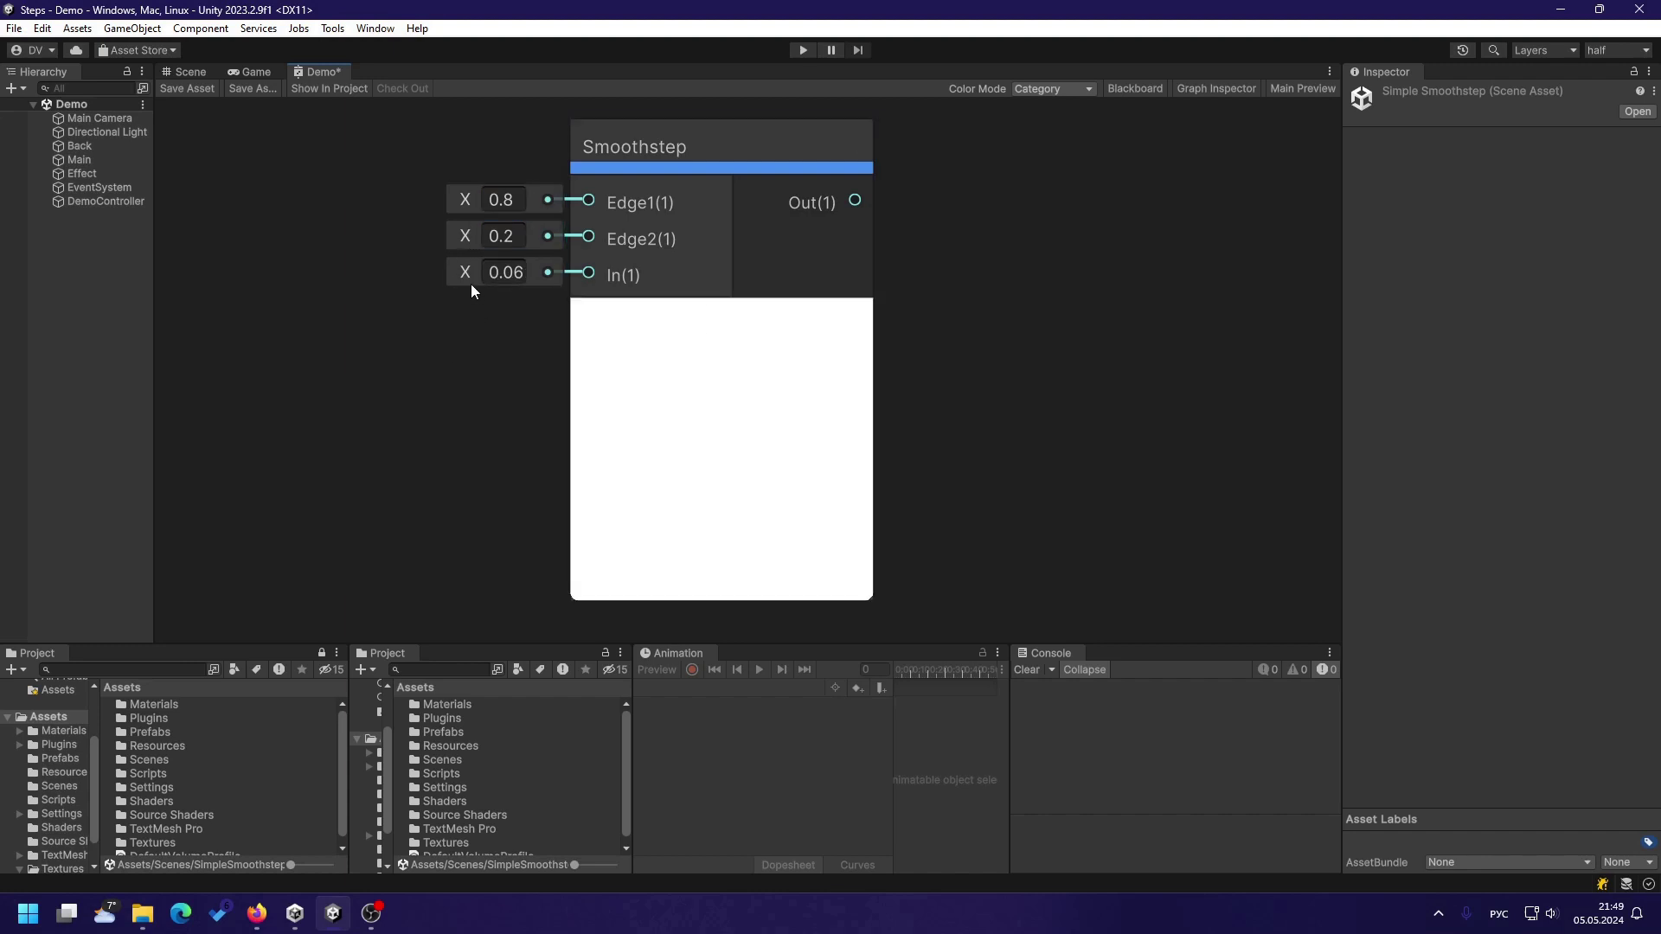
{"action": "left_click_drag", "start_coordinate": [465, 272], "coordinate": [537, 276]}
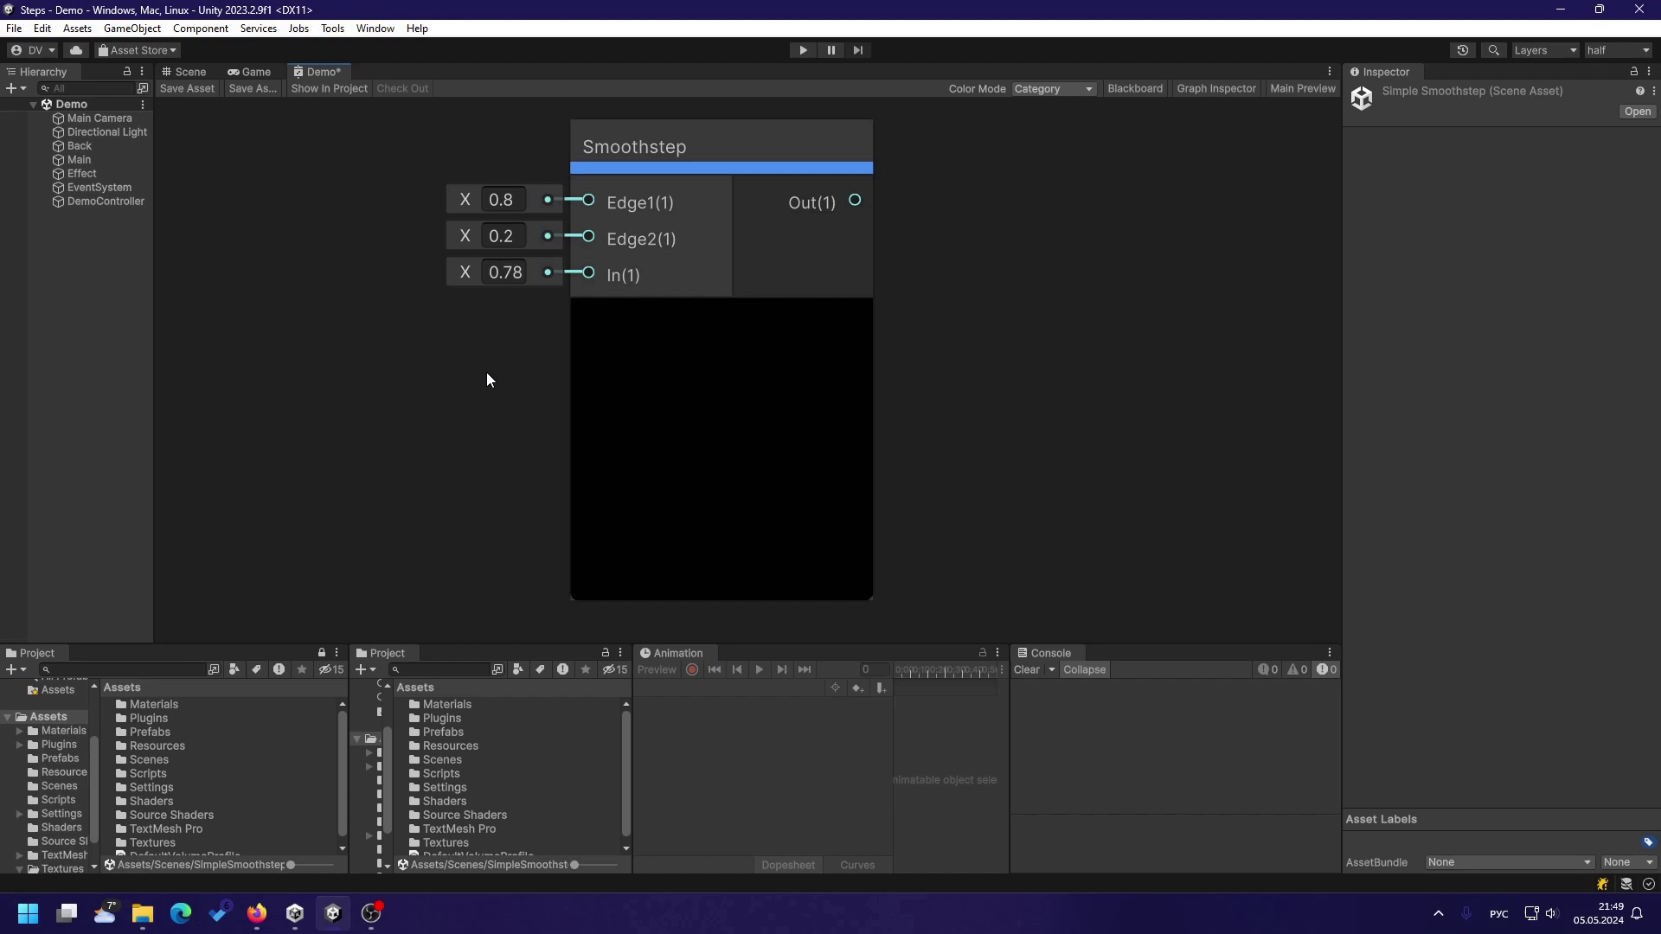
Set both Smoothstep edges to 0.5 and scrub In from 0.78 down to 0.48.
{"action": "left_click", "coordinate": [523, 199]}
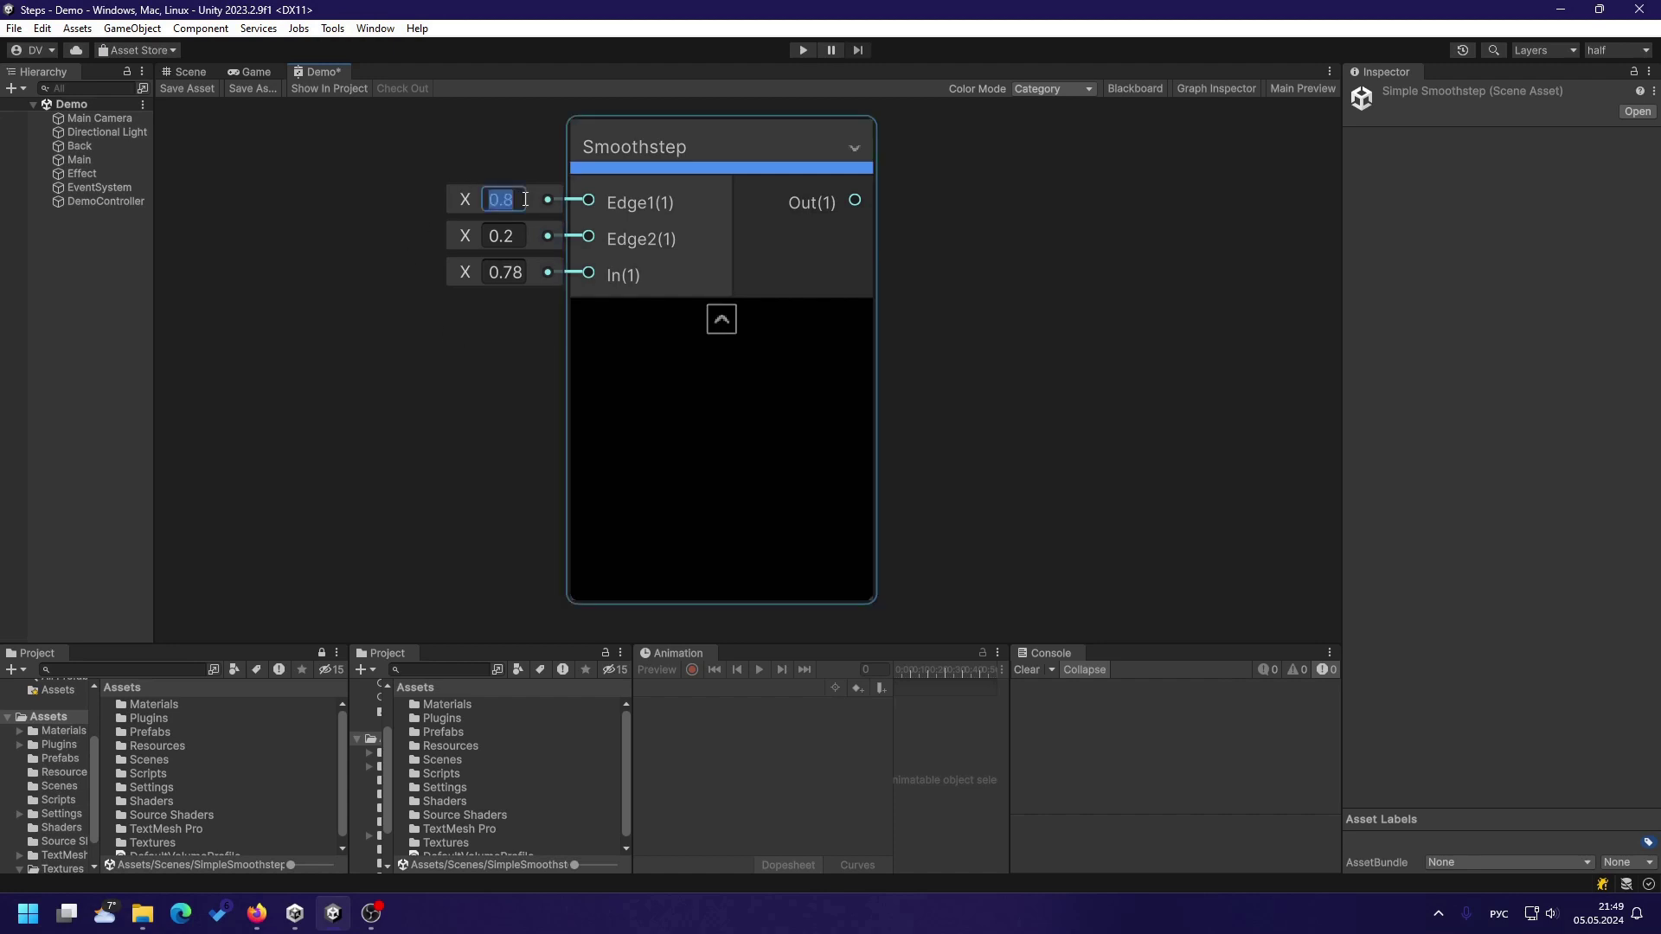
{"action": "type", "text": "0.5"}
{"action": "key", "text": "Tab"}
{"action": "type", "text": "0.5"}
{"action": "key", "text": "Tab"}
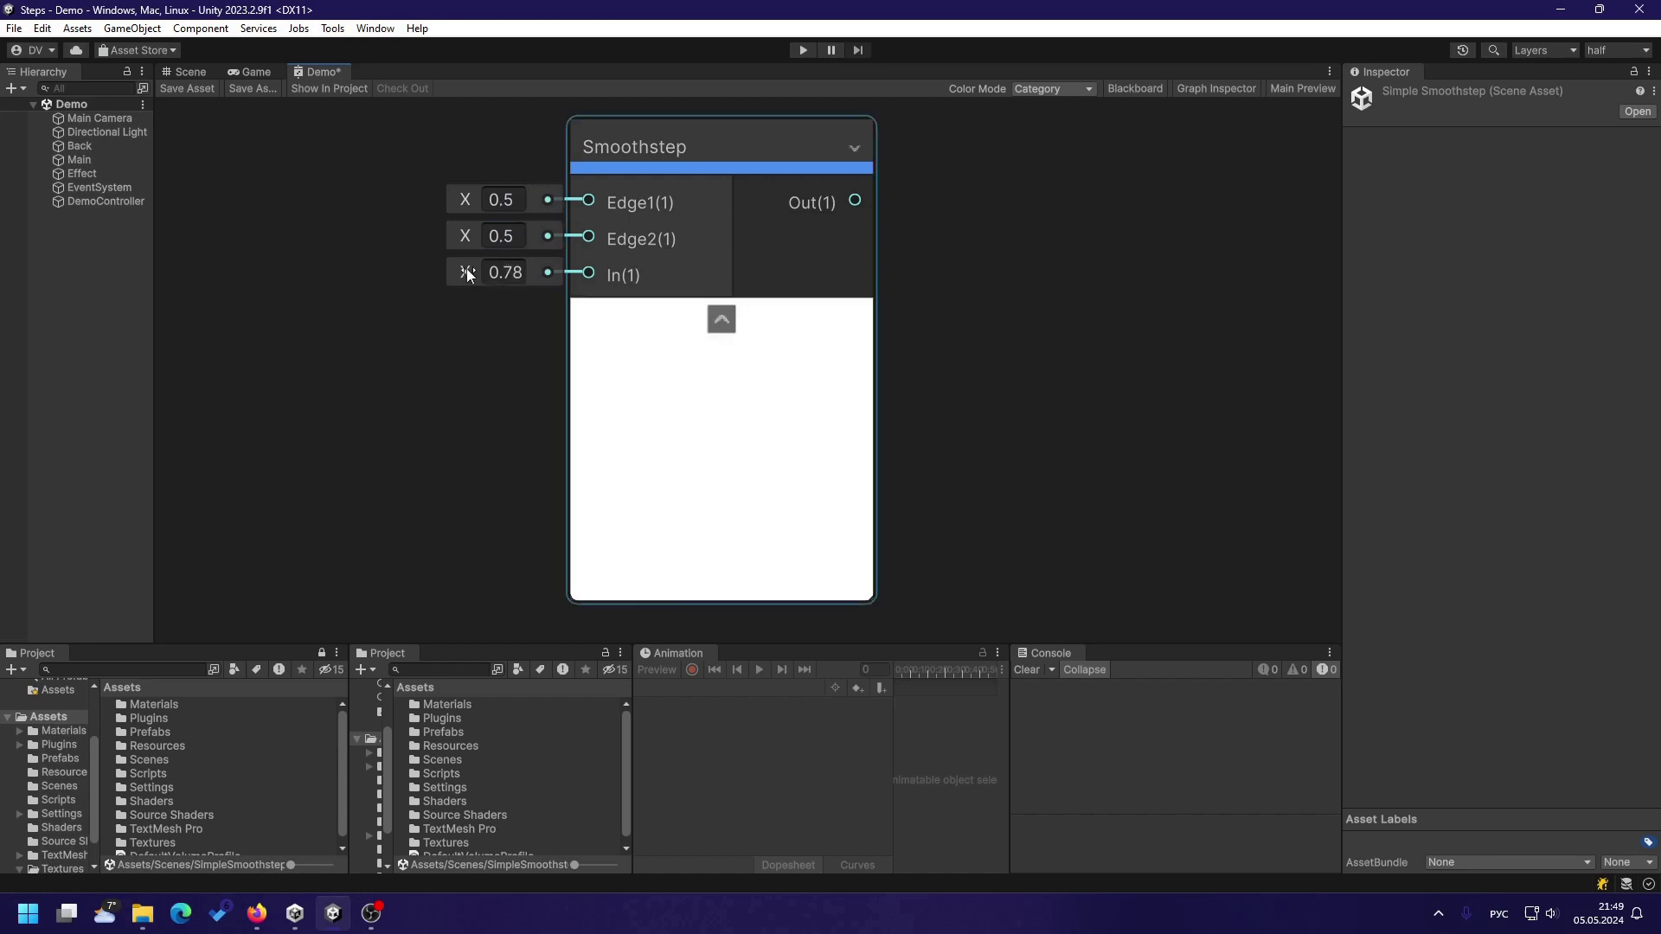
{"action": "left_click_drag", "start_coordinate": [467, 273], "coordinate": [421, 285]}
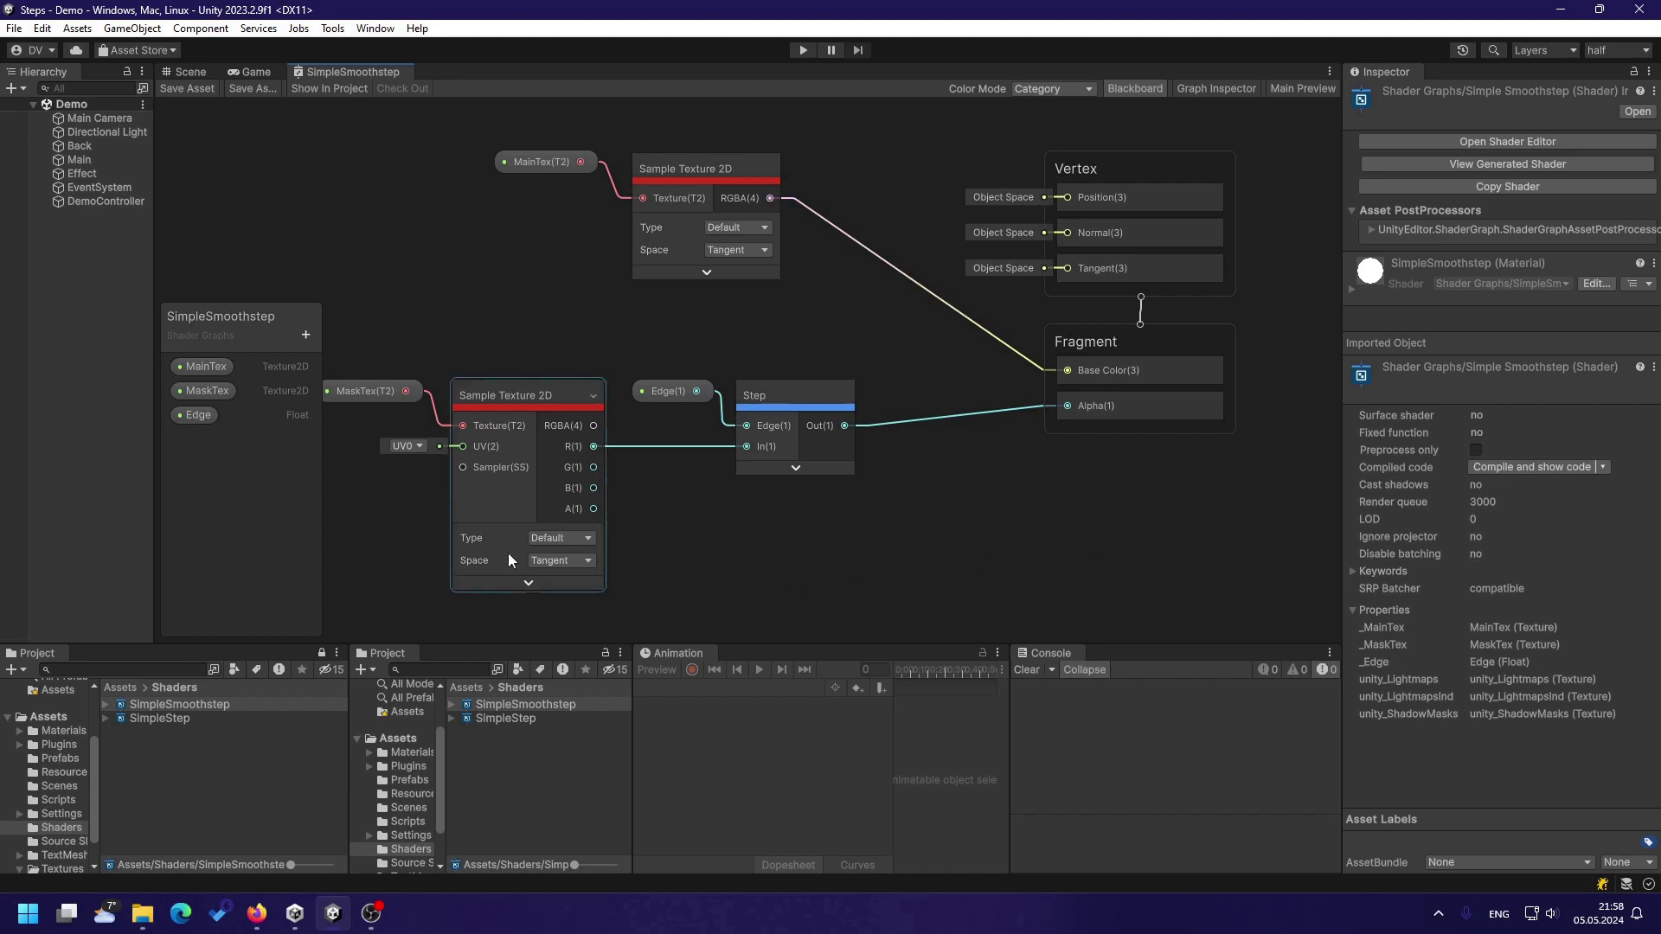
Add two Float properties named EdgeMin and EdgeMax.
{"action": "left_click", "coordinate": [308, 336]}
{"action": "left_click", "coordinate": [351, 387]}
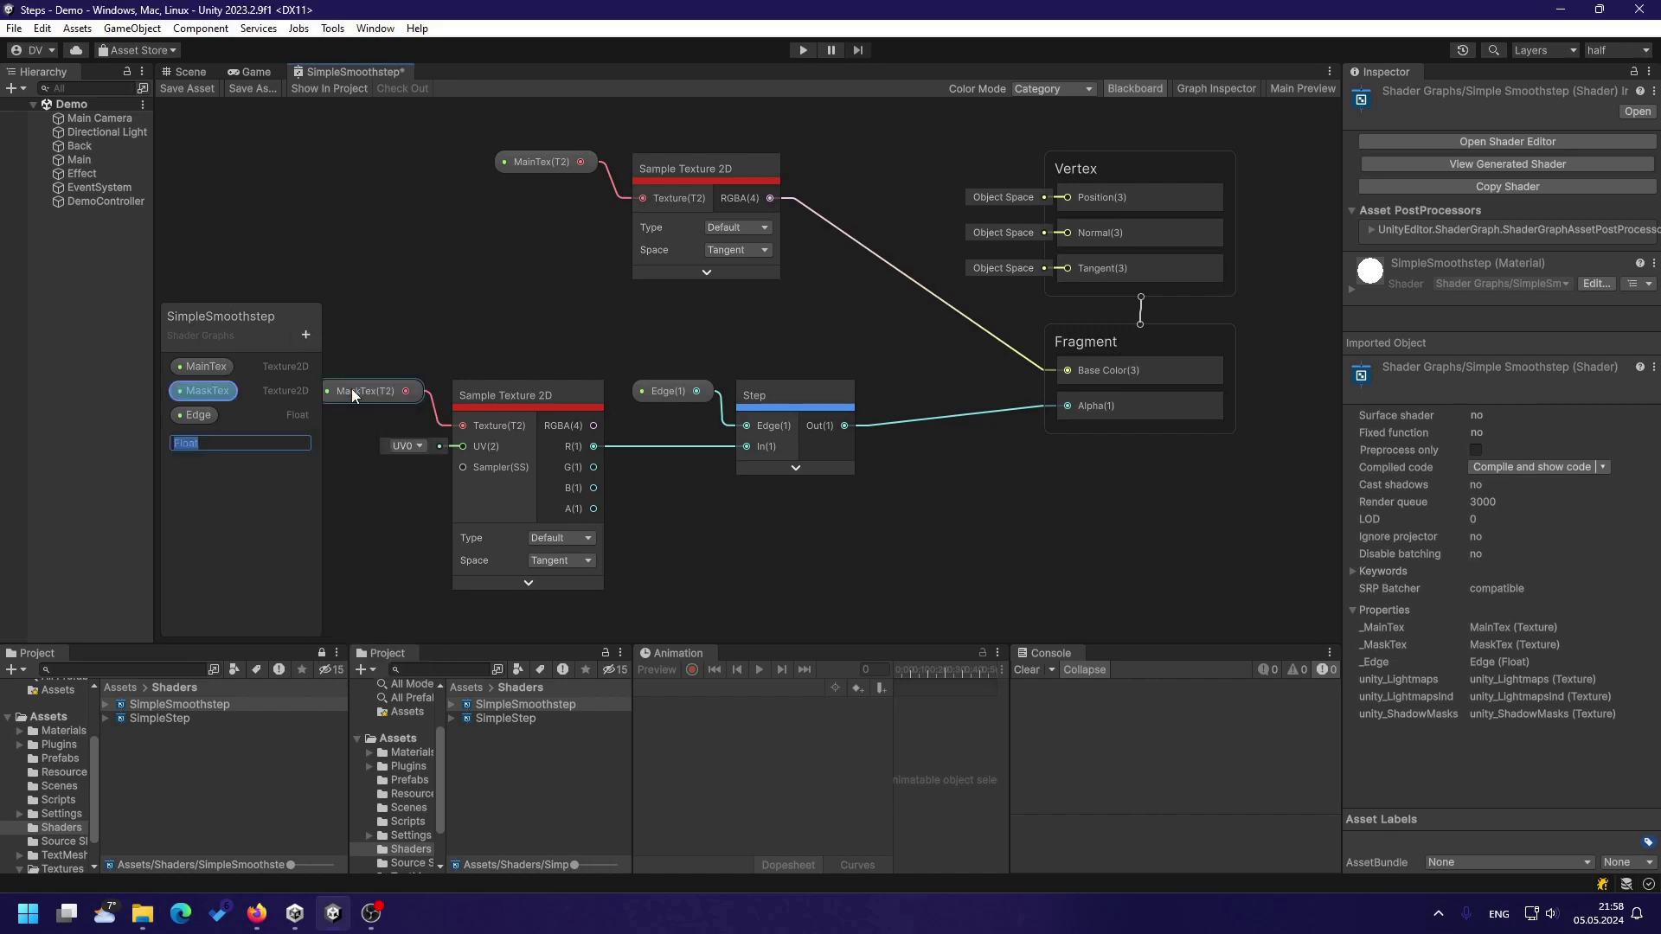
{"action": "type", "text": "EdgeMin"}
{"action": "key", "text": "Return"}
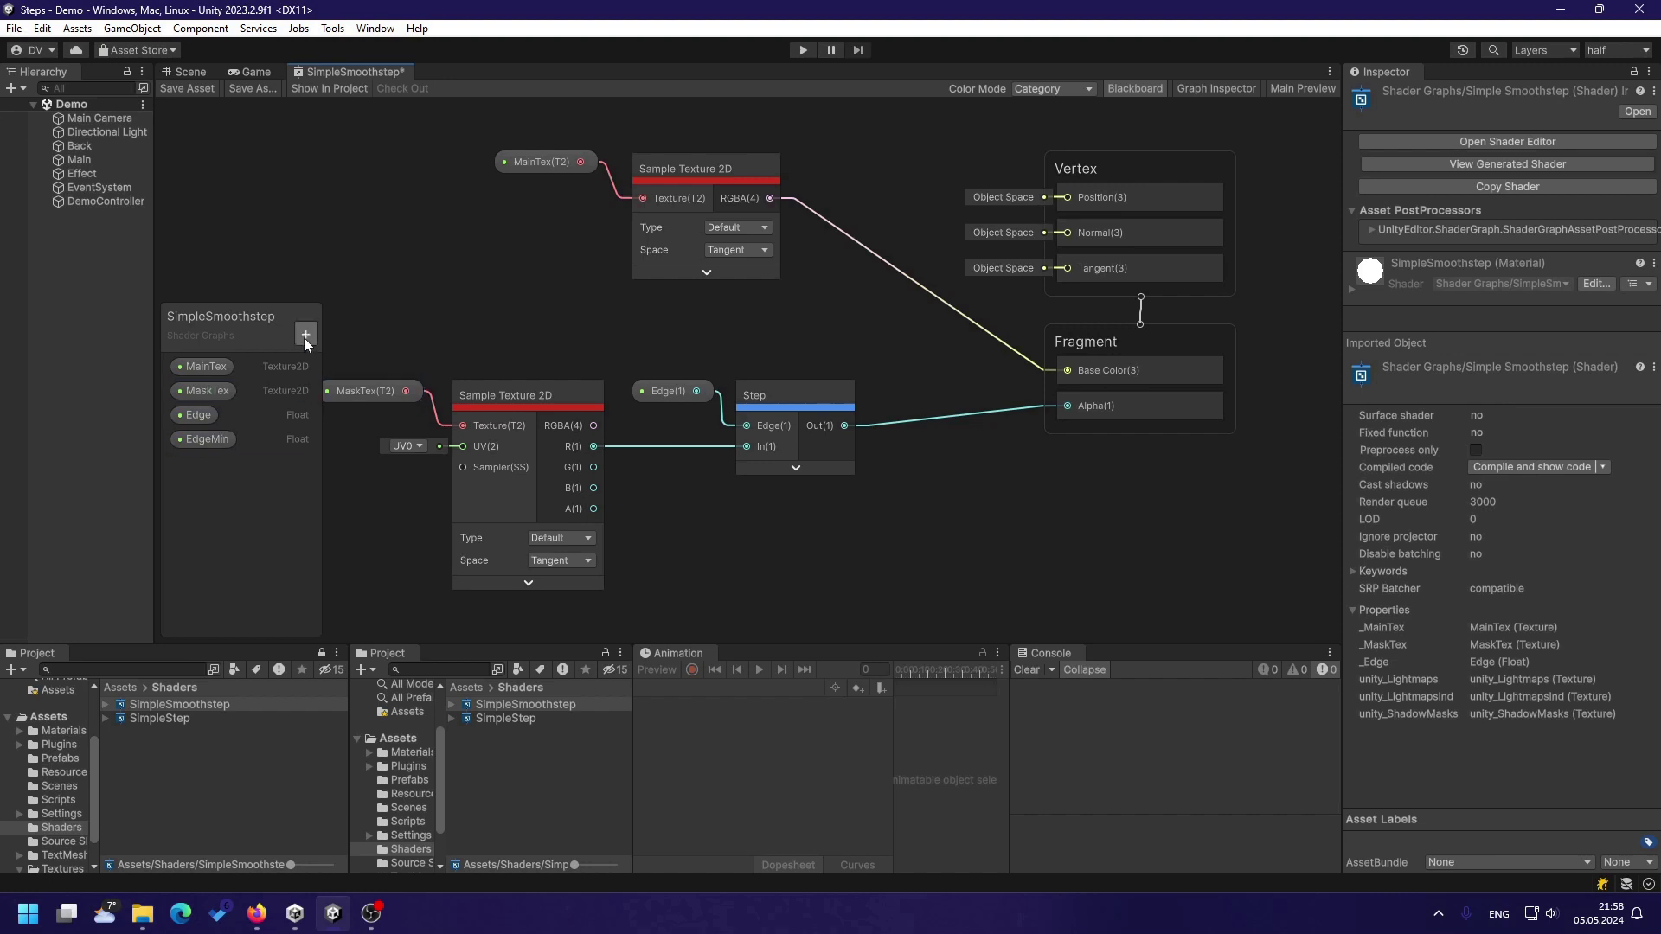
{"action": "left_click", "coordinate": [306, 335]}
{"action": "left_click", "coordinate": [356, 400]}
{"action": "type", "text": "EdgeMax"}
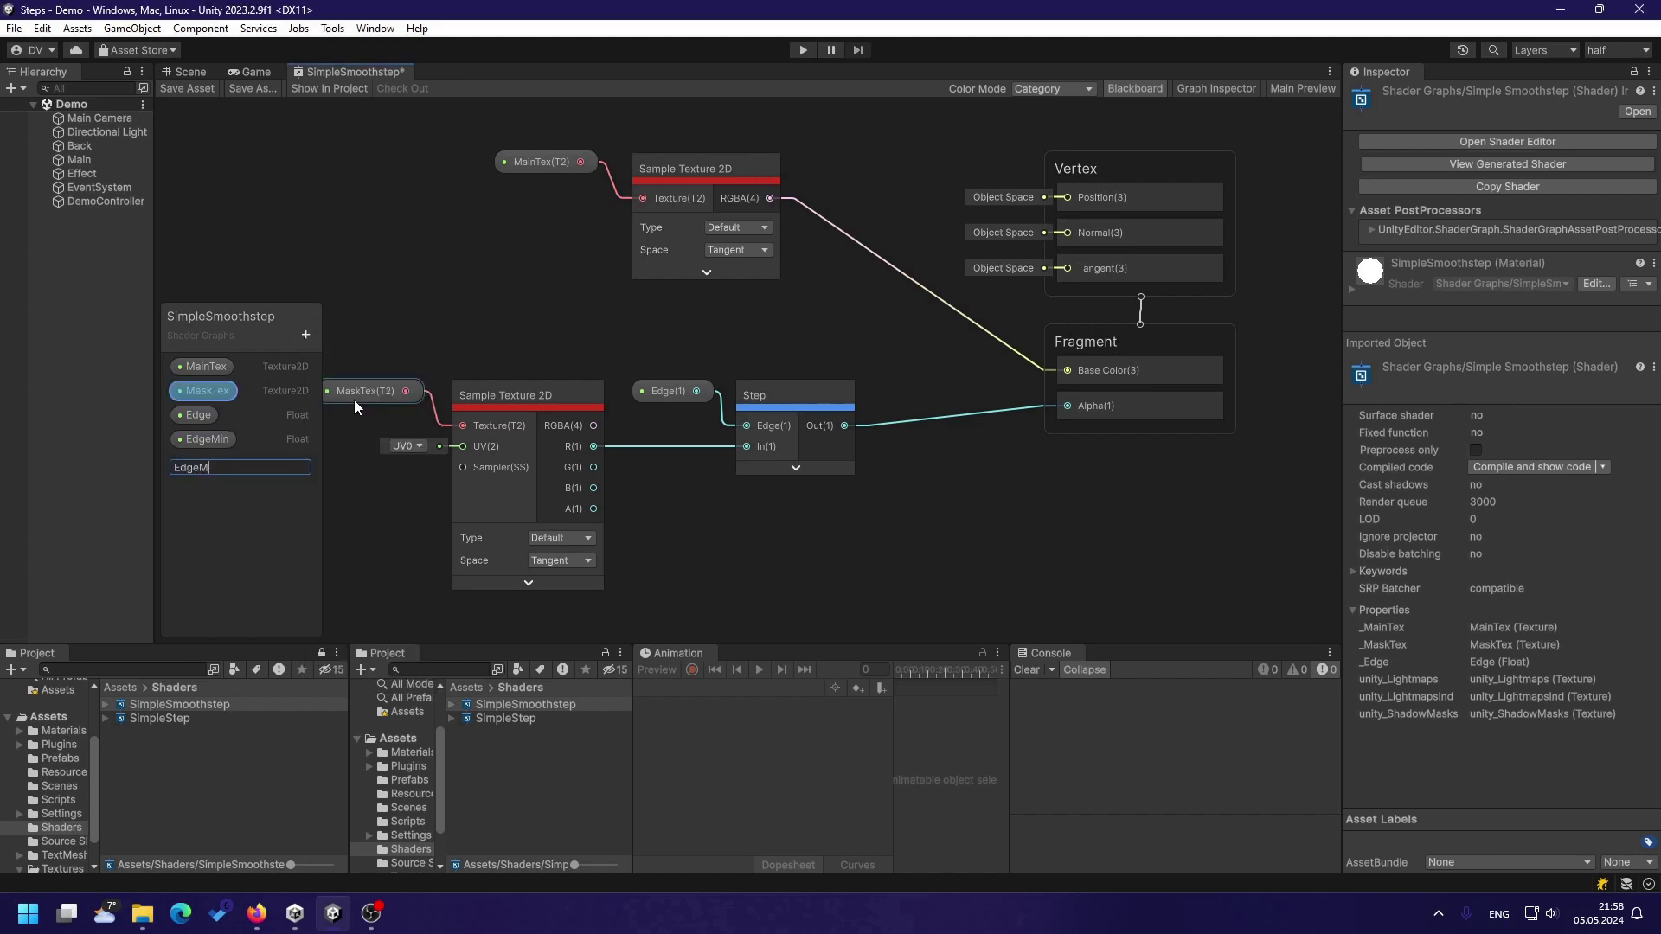
{"action": "key", "text": "Return"}
Delete the Edge property and Step node, and place a Smoothstep node beside the sampler.
{"action": "left_click", "coordinate": [210, 419]}
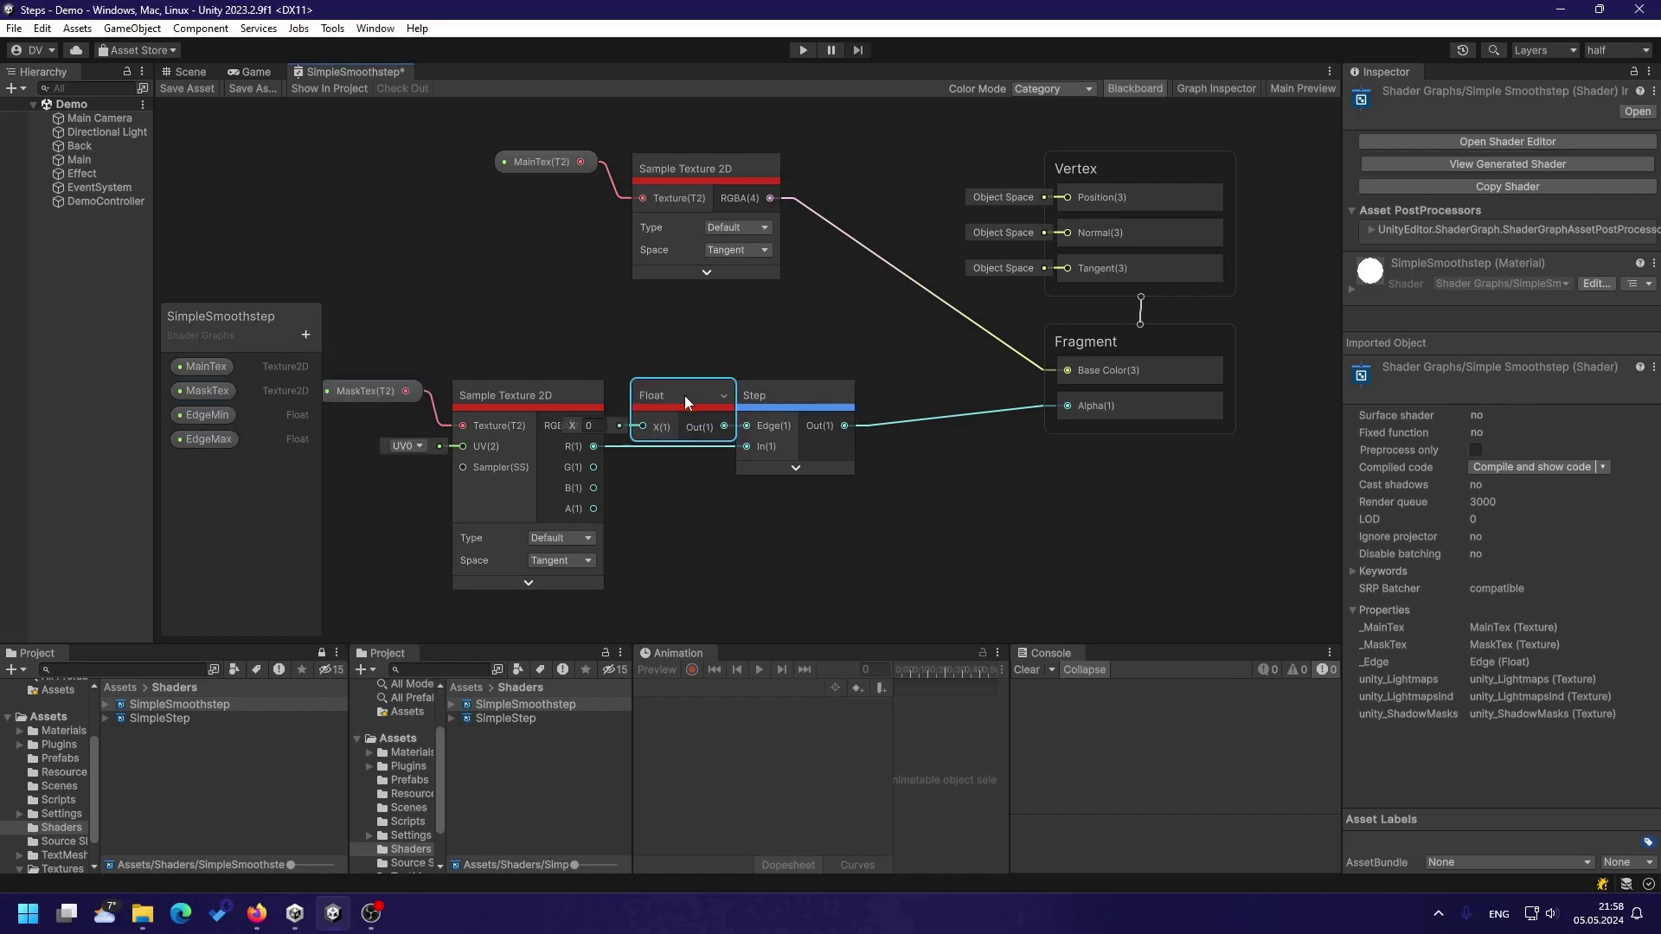
{"action": "key", "text": "Delete"}
{"action": "left_click_drag", "start_coordinate": [657, 344], "coordinate": [884, 514]}
{"action": "key", "text": "Delete"}
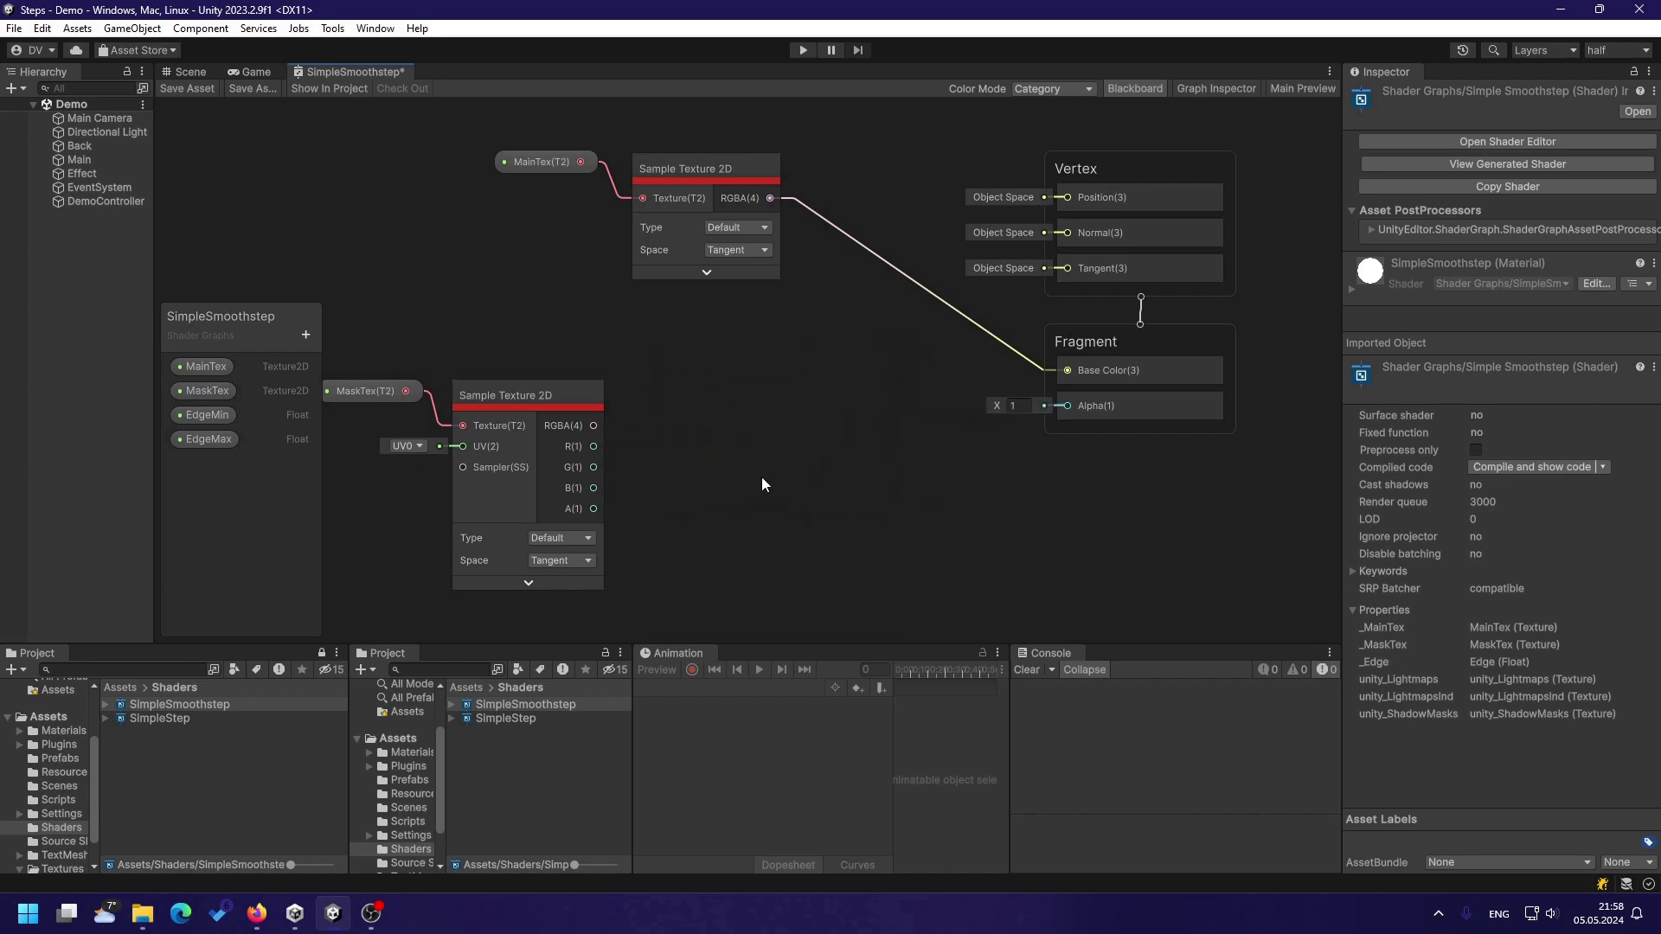
{"action": "right_click", "coordinate": [749, 478]}
{"action": "left_click", "coordinate": [811, 490]}
{"action": "type", "text": "smoothstep"}
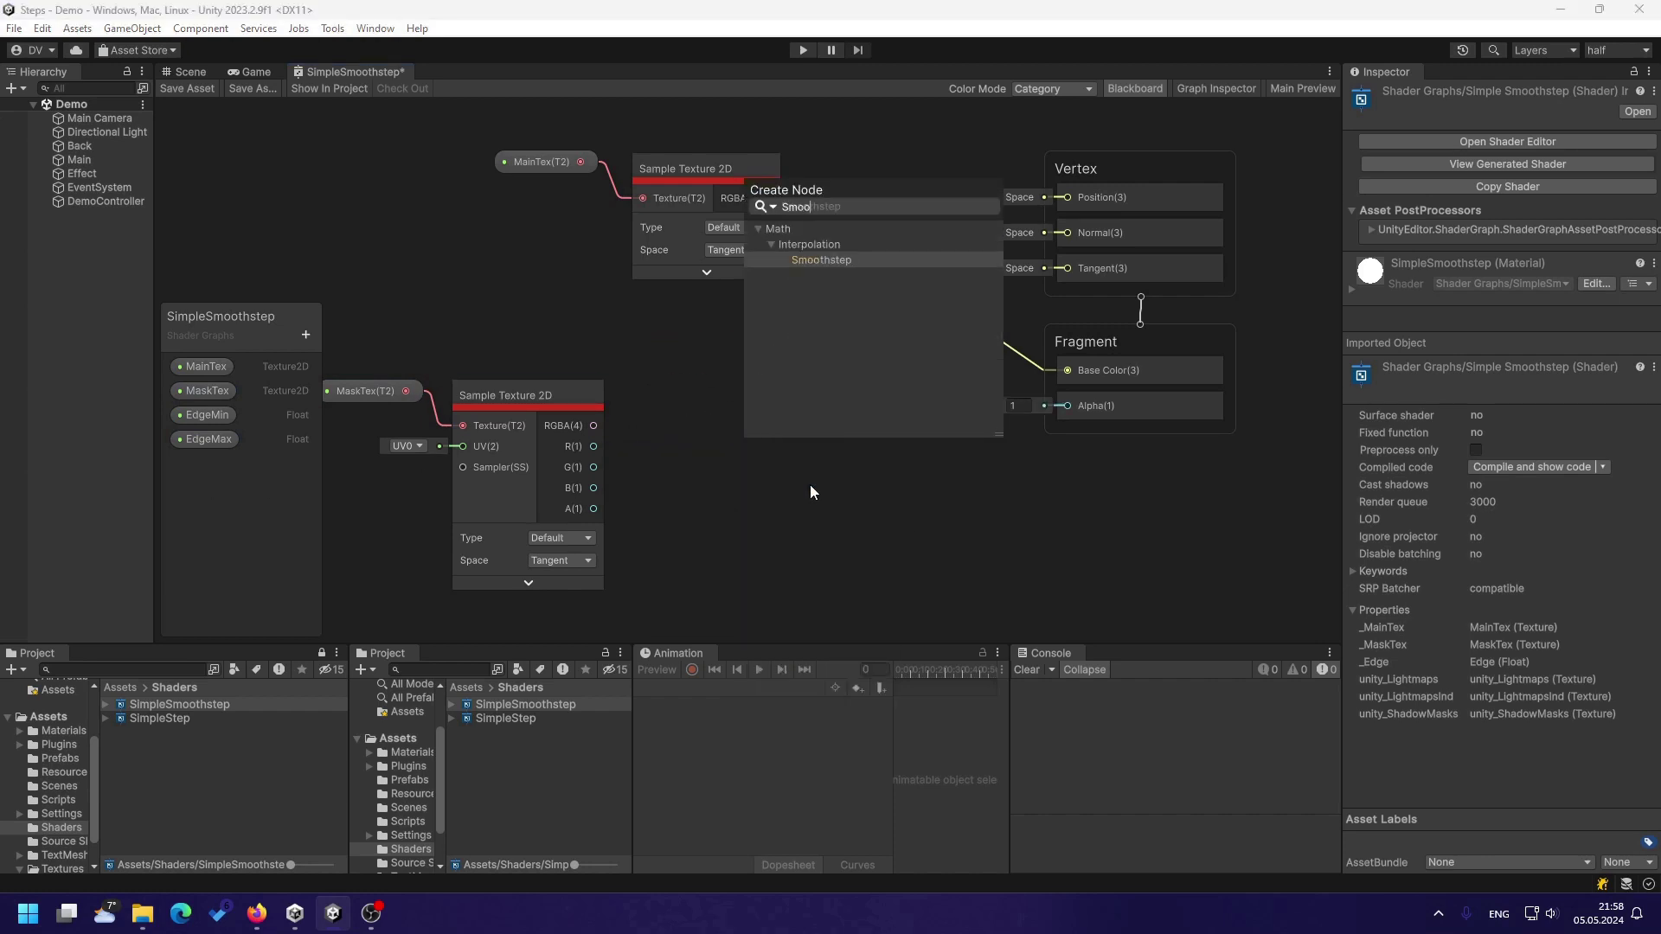
{"action": "key", "text": "Return"}
{"action": "left_click_drag", "start_coordinate": [832, 474], "coordinate": [822, 390]}
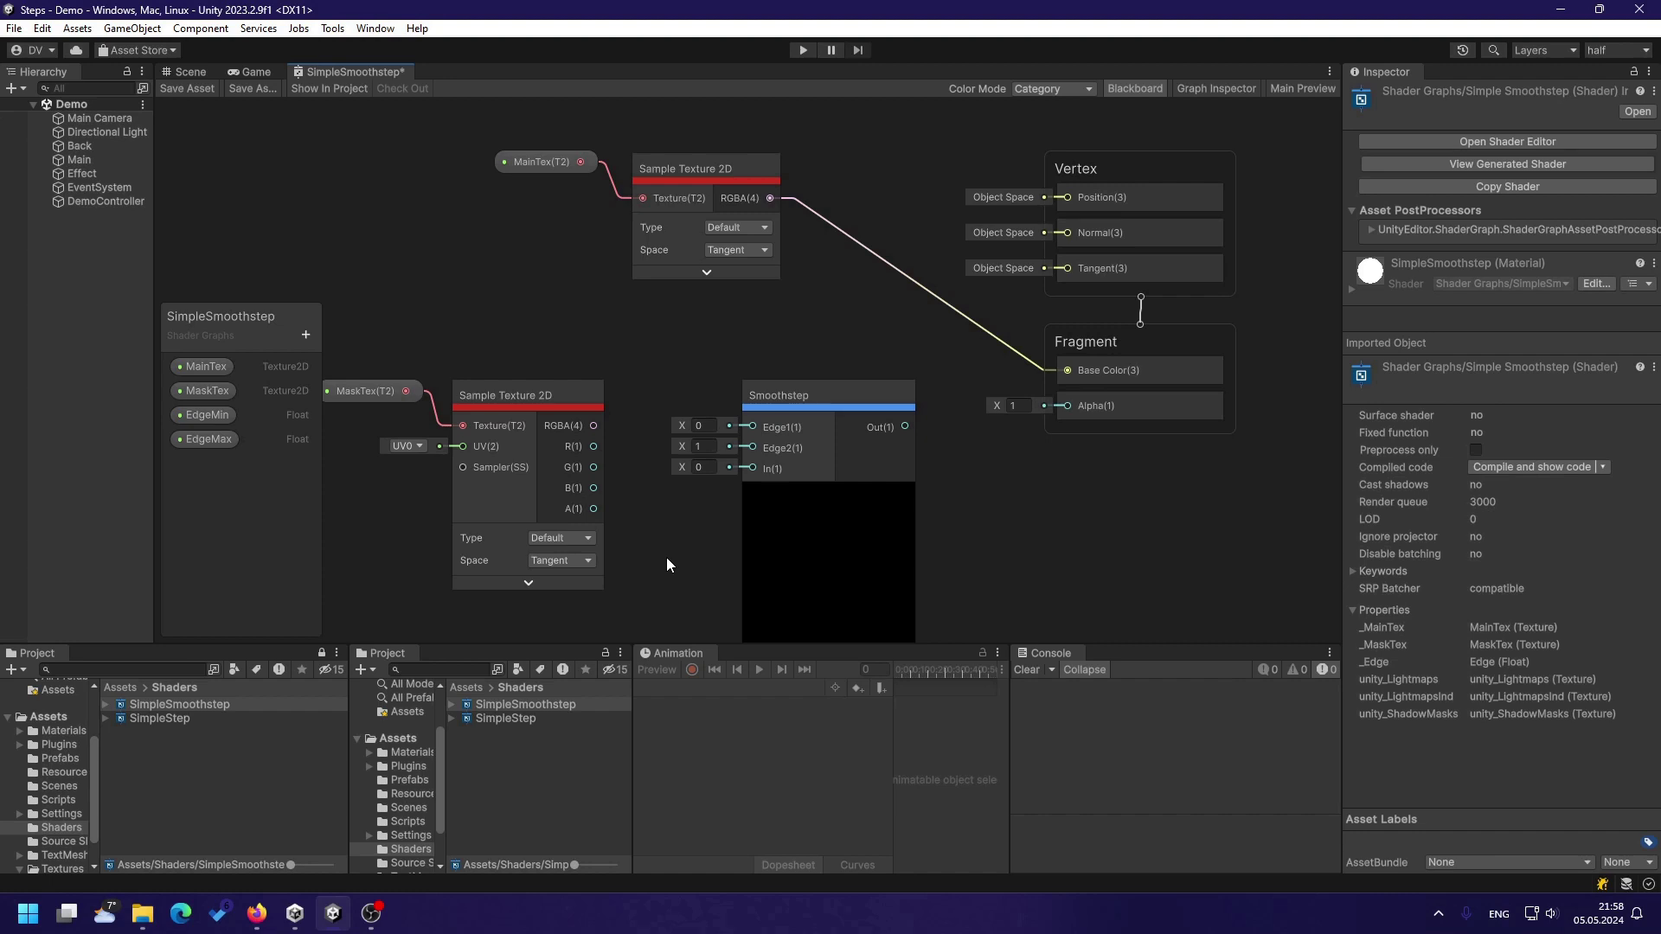
Wire mask R, EdgeMin and EdgeMax into Smoothstep, and its output into Alpha.
{"action": "left_click_drag", "start_coordinate": [594, 447], "coordinate": [753, 468]}
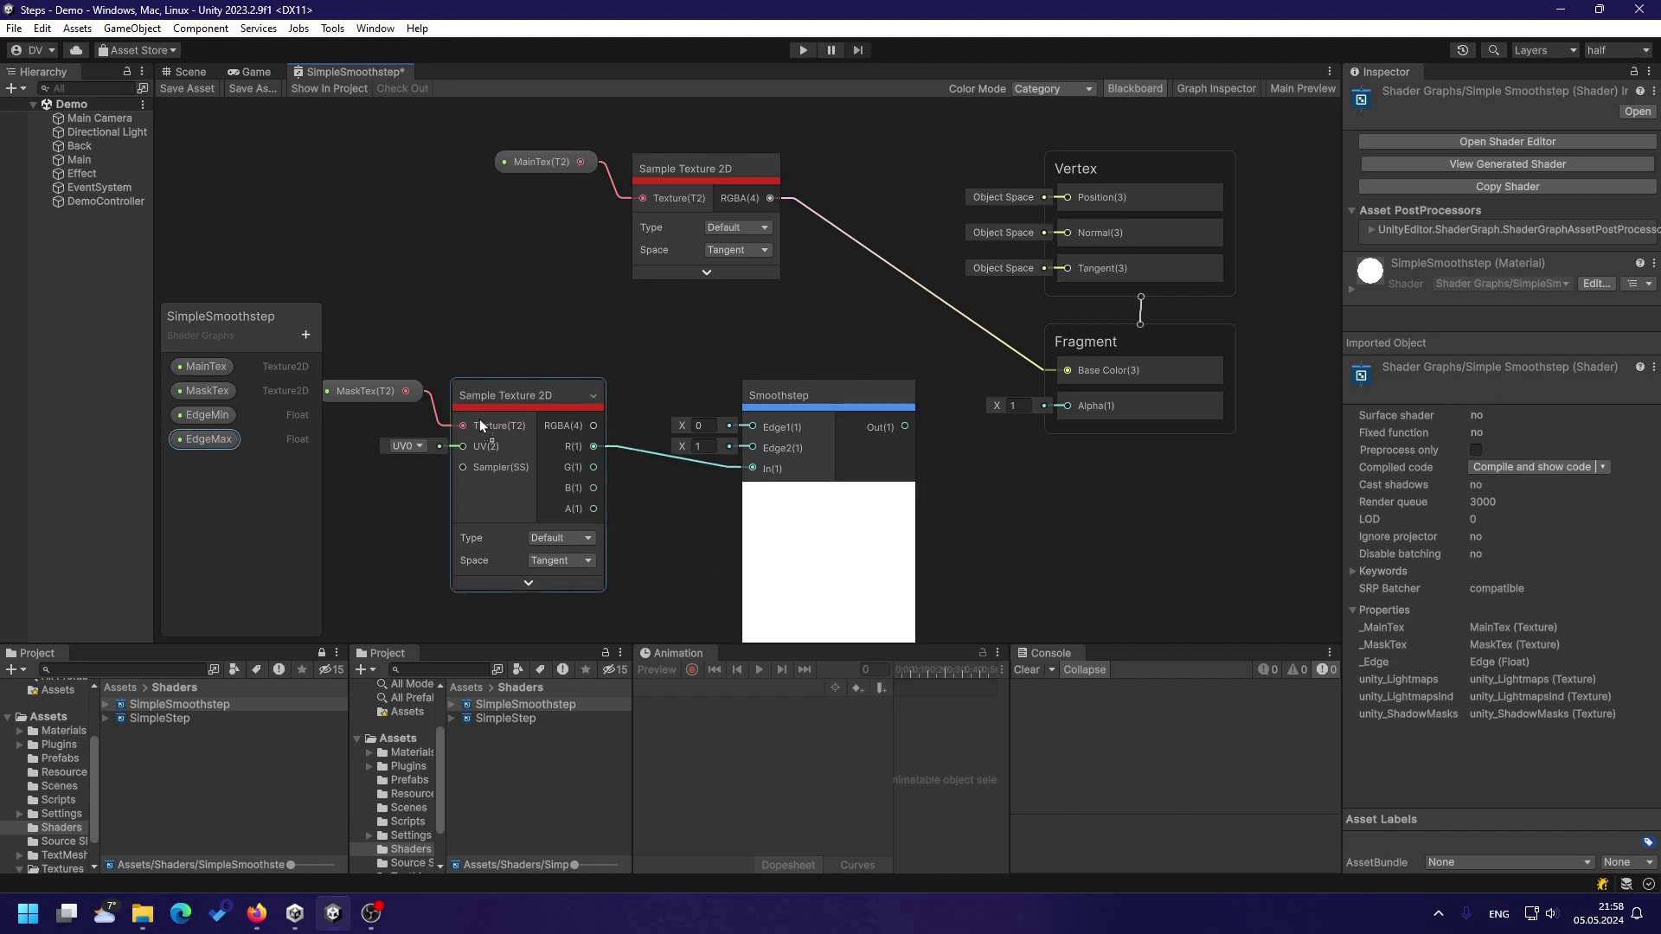
{"action": "mouse_move", "coordinate": [207, 440]}
{"action": "left_mouse_down"}
{"action": "mouse_move", "coordinate": [762, 389]}
{"action": "mouse_move", "coordinate": [683, 423]}
{"action": "left_mouse_up"}
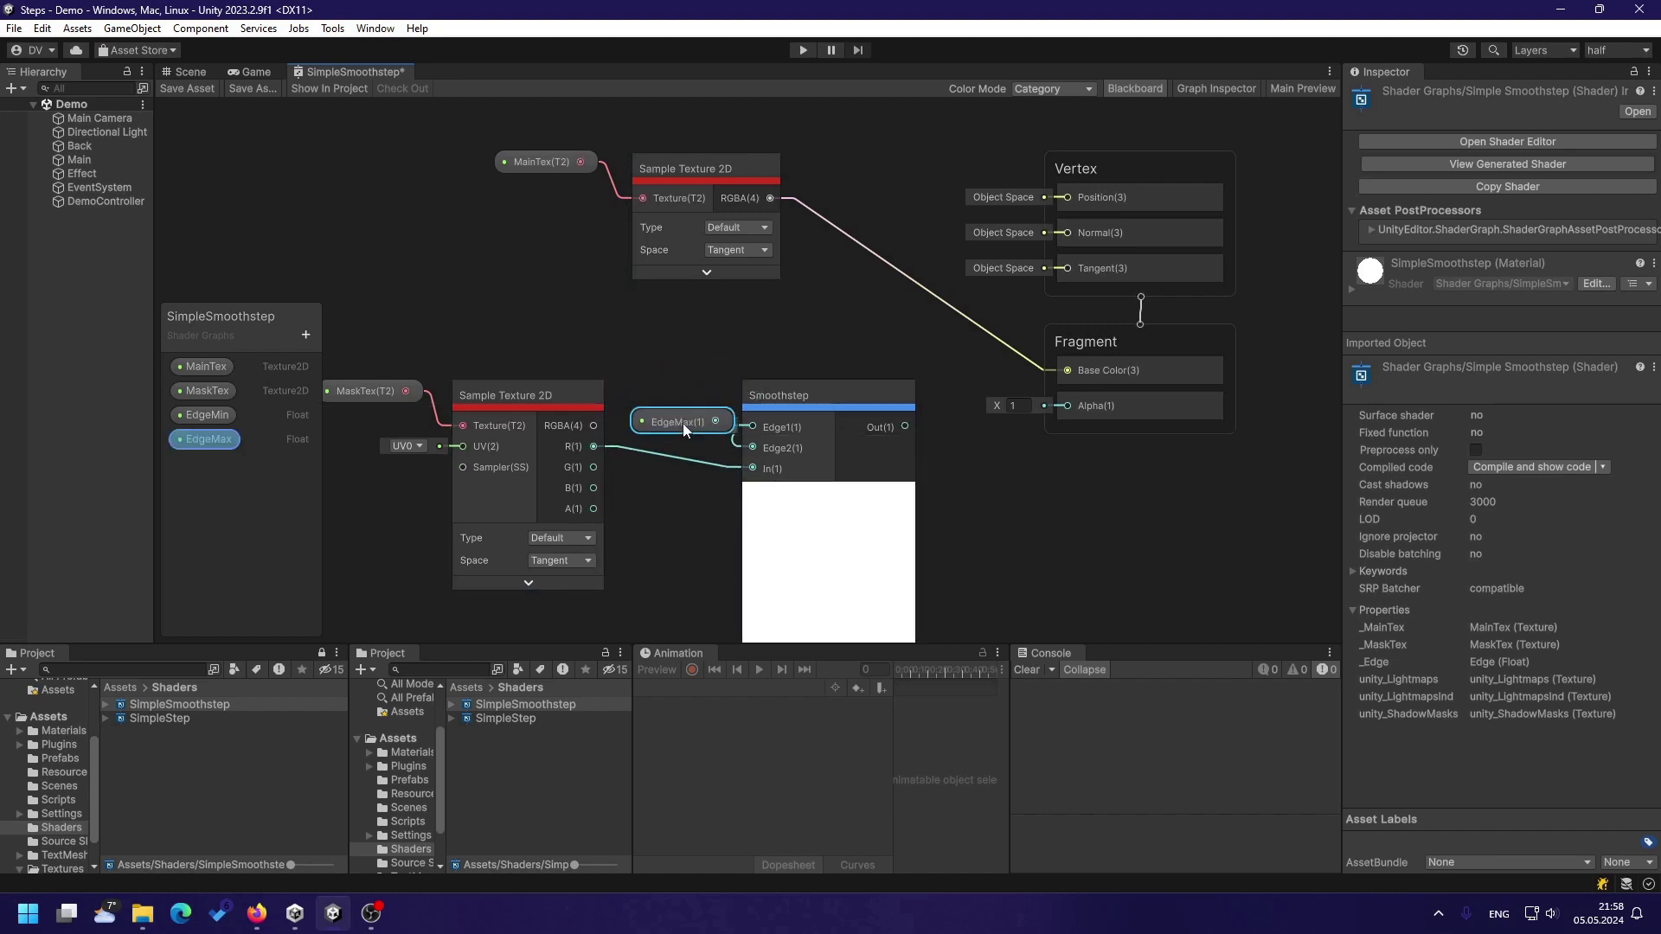
{"action": "mouse_move", "coordinate": [209, 425]}
{"action": "left_mouse_down"}
{"action": "mouse_move", "coordinate": [668, 389]}
{"action": "mouse_move", "coordinate": [753, 426]}
{"action": "left_mouse_up"}
{"action": "left_click_drag", "start_coordinate": [905, 426], "coordinate": [1067, 405]}
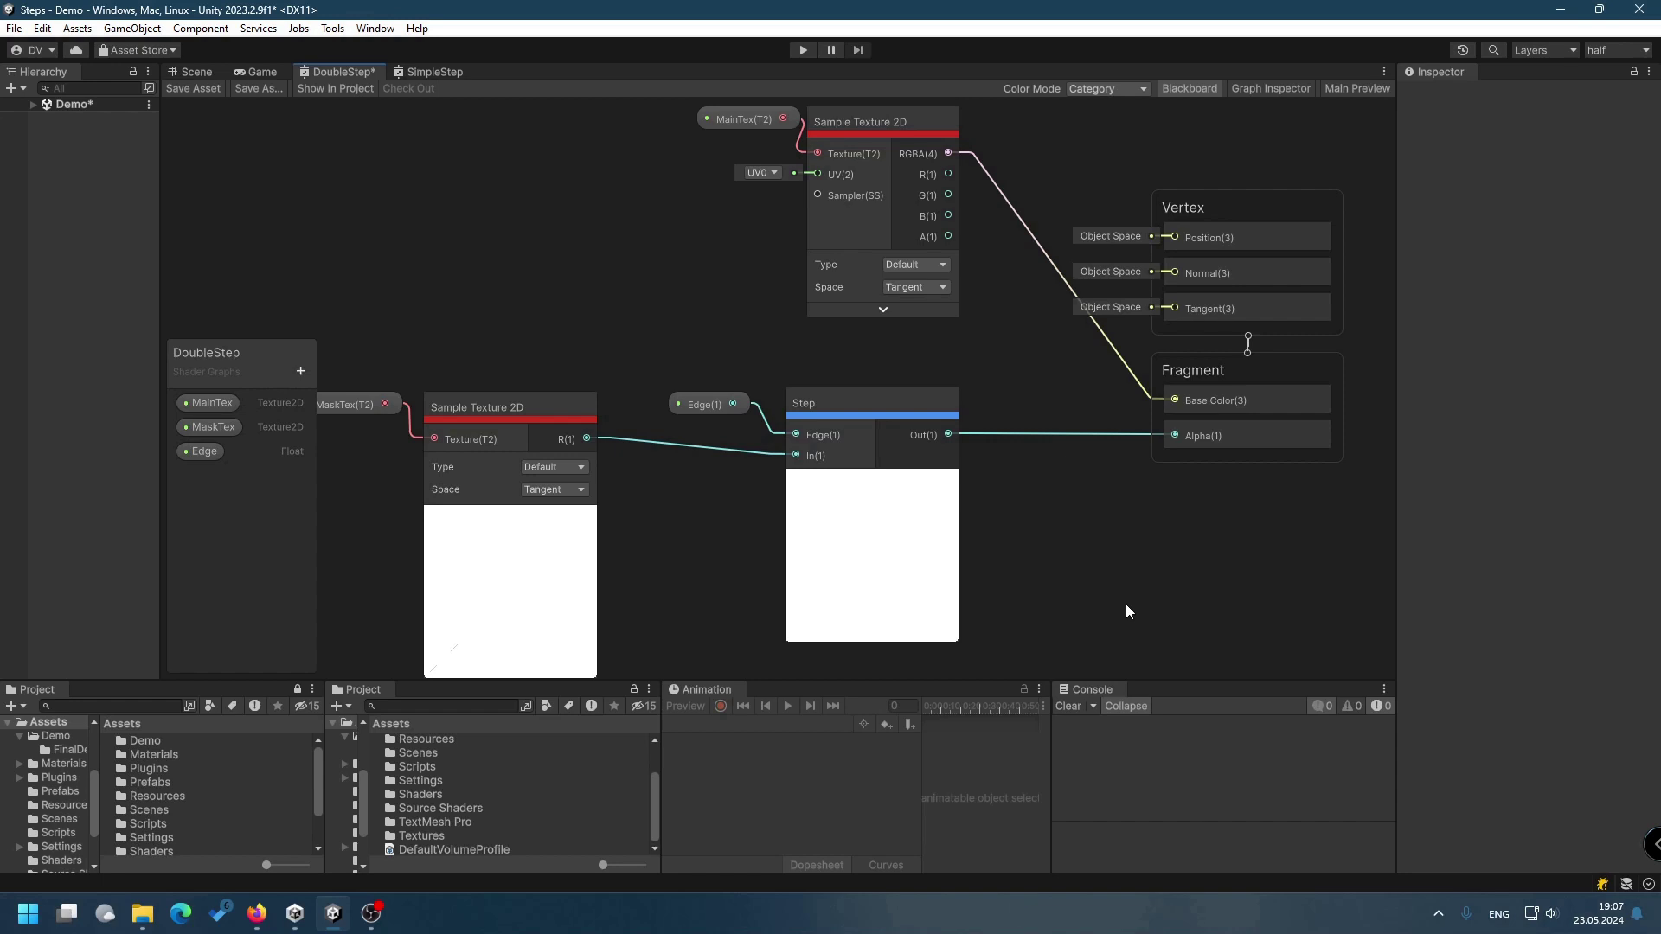
Set MaskTex's default texture to clouds in the Graph Inspector.
{"action": "left_click", "coordinate": [207, 429]}
{"action": "left_click", "coordinate": [1270, 89]}
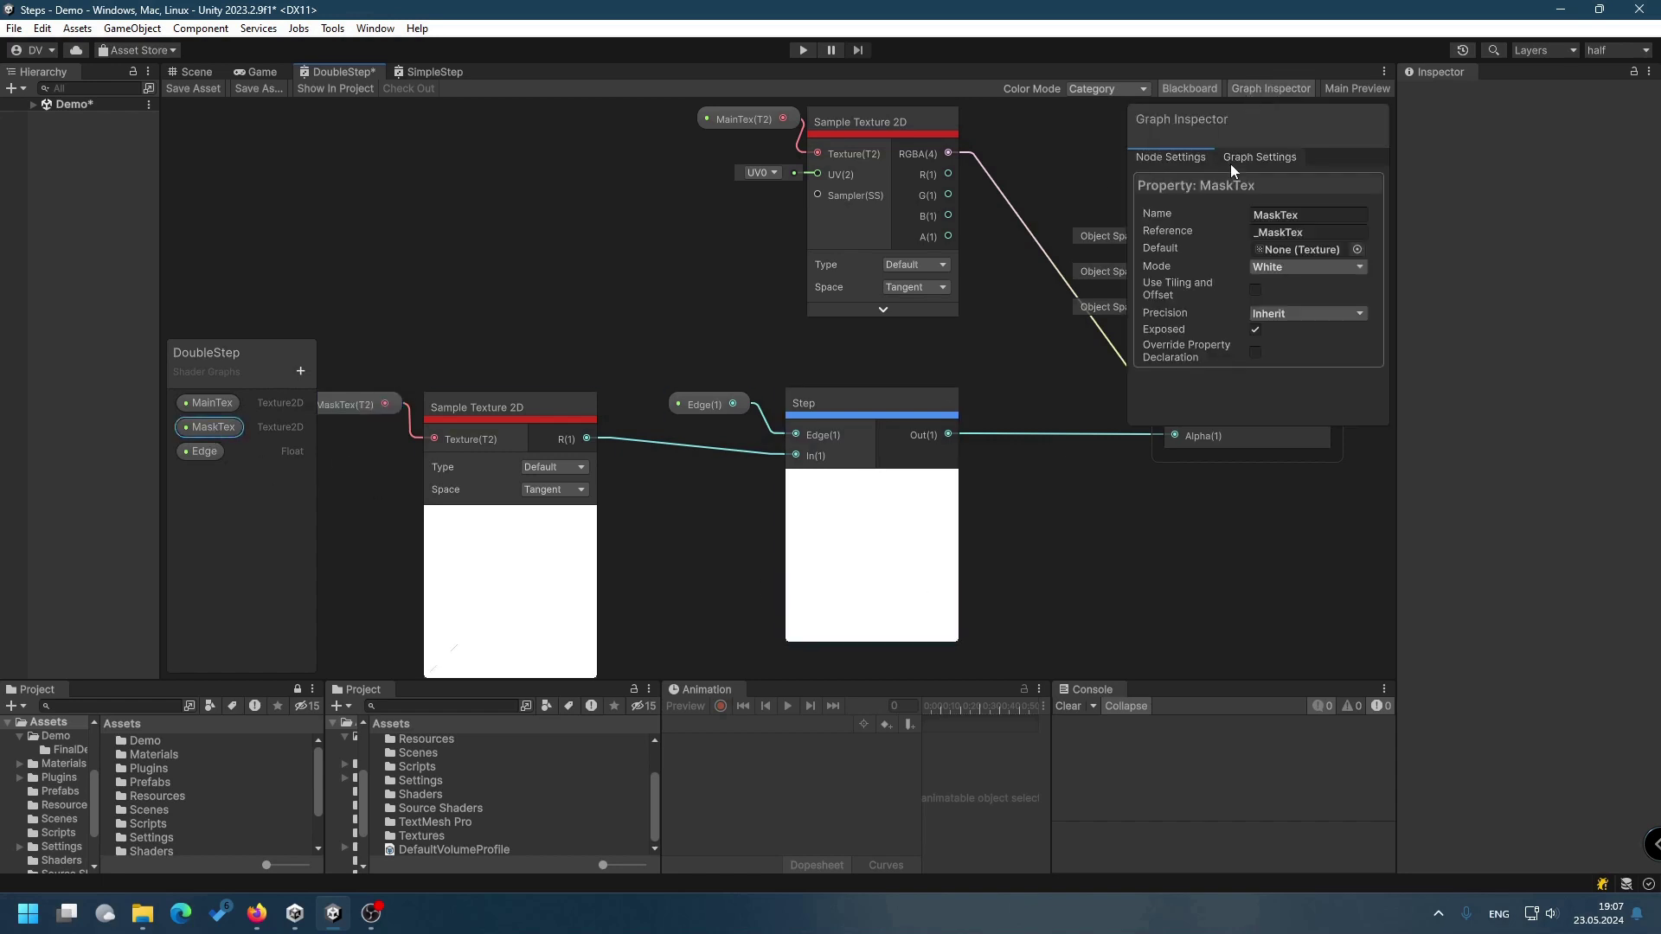
{"action": "left_click", "coordinate": [1373, 248]}
{"action": "left_click", "coordinate": [1246, 317]}
{"action": "left_click", "coordinate": [701, 518]}
{"action": "left_click", "coordinate": [702, 517]}
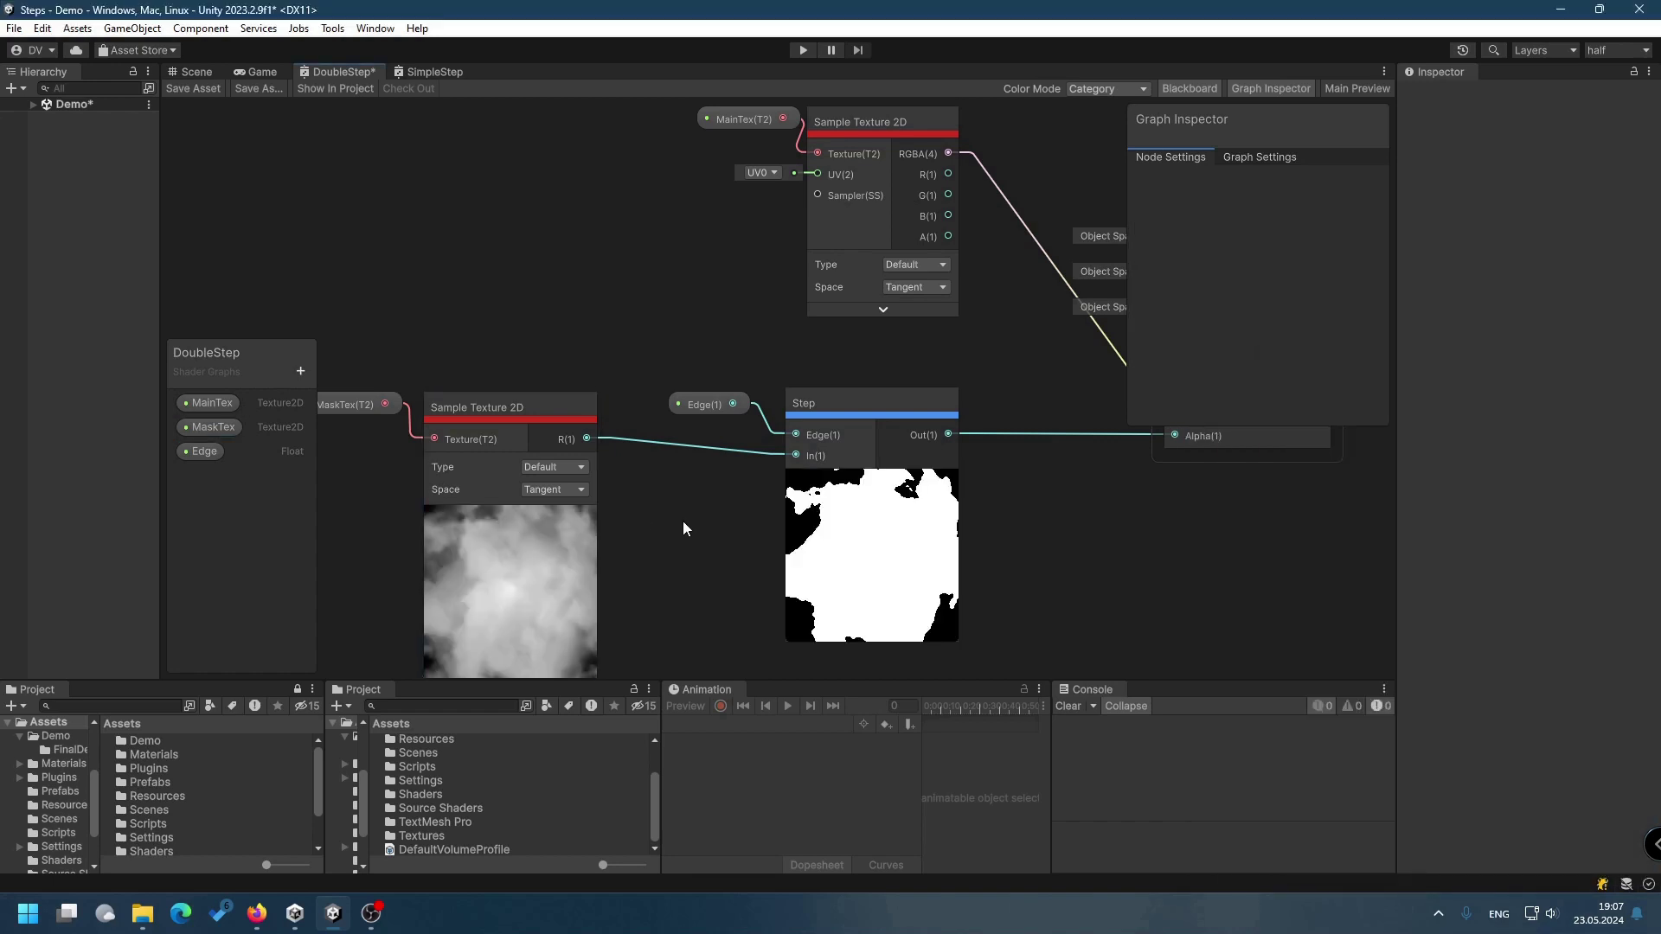
Rename the Edge property to Edge1 with a default value of 0.4.
{"action": "left_click", "coordinate": [202, 452]}
{"action": "left_click", "coordinate": [1332, 215]}
{"action": "type", "text": "1"}
{"action": "key", "text": "Return"}
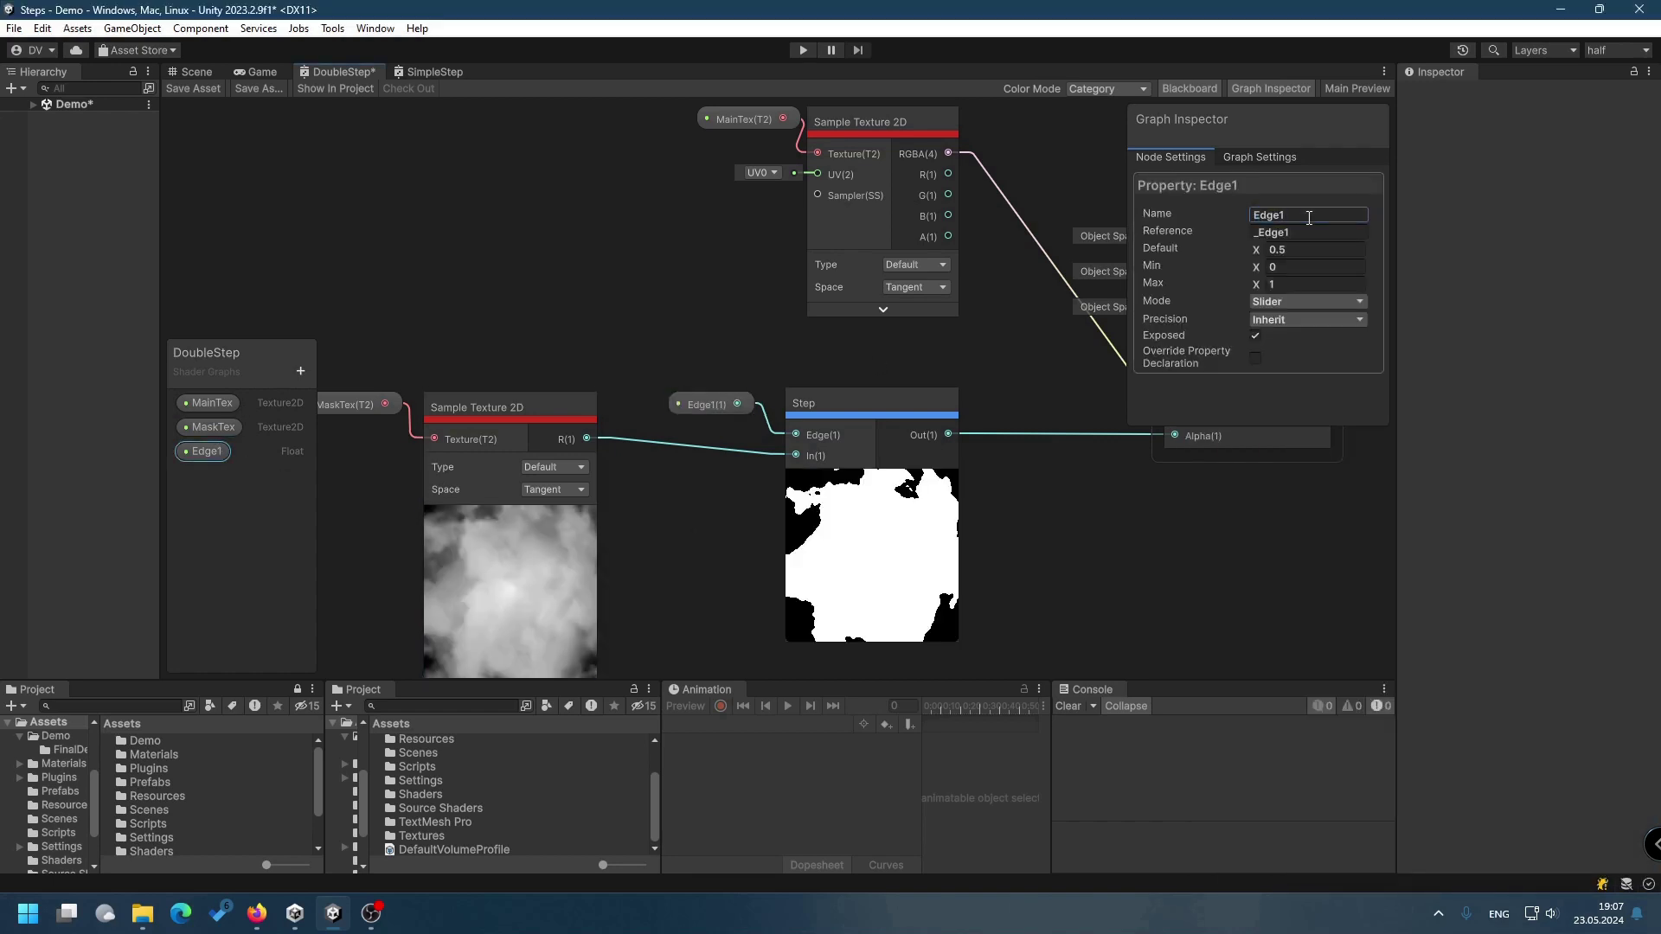
{"action": "left_click", "coordinate": [1295, 250]}
{"action": "type", "text": "0.4"}
Add a new Edge2 Float property and review its settings.
{"action": "left_click", "coordinate": [303, 379]}
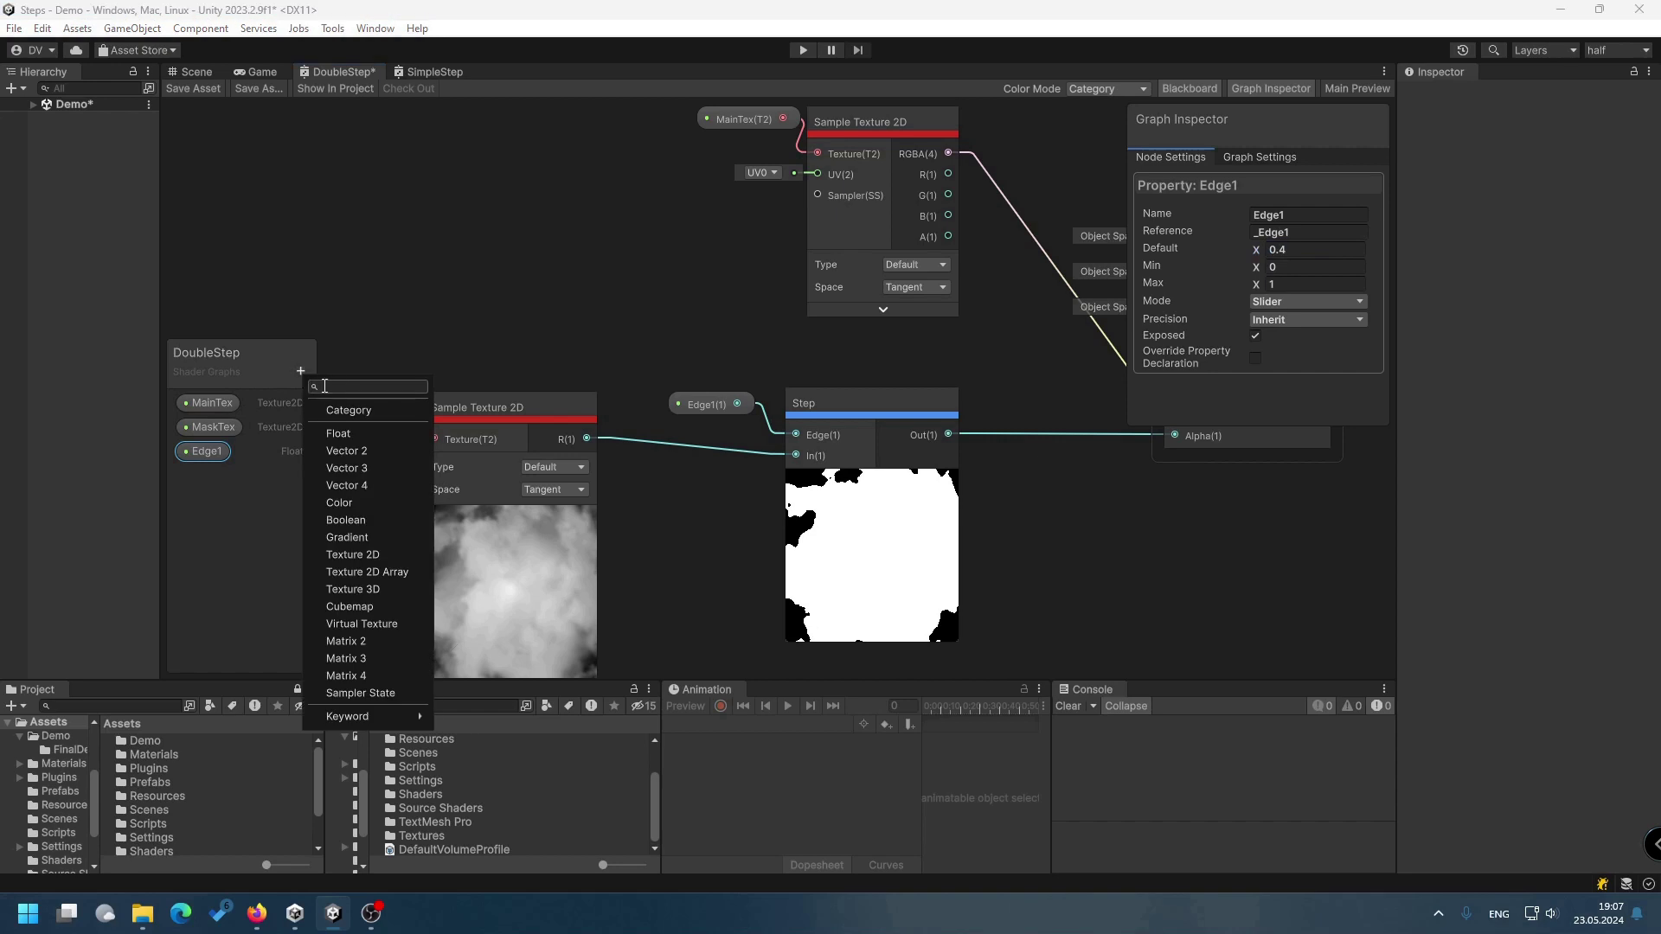
{"action": "left_click", "coordinate": [344, 434]}
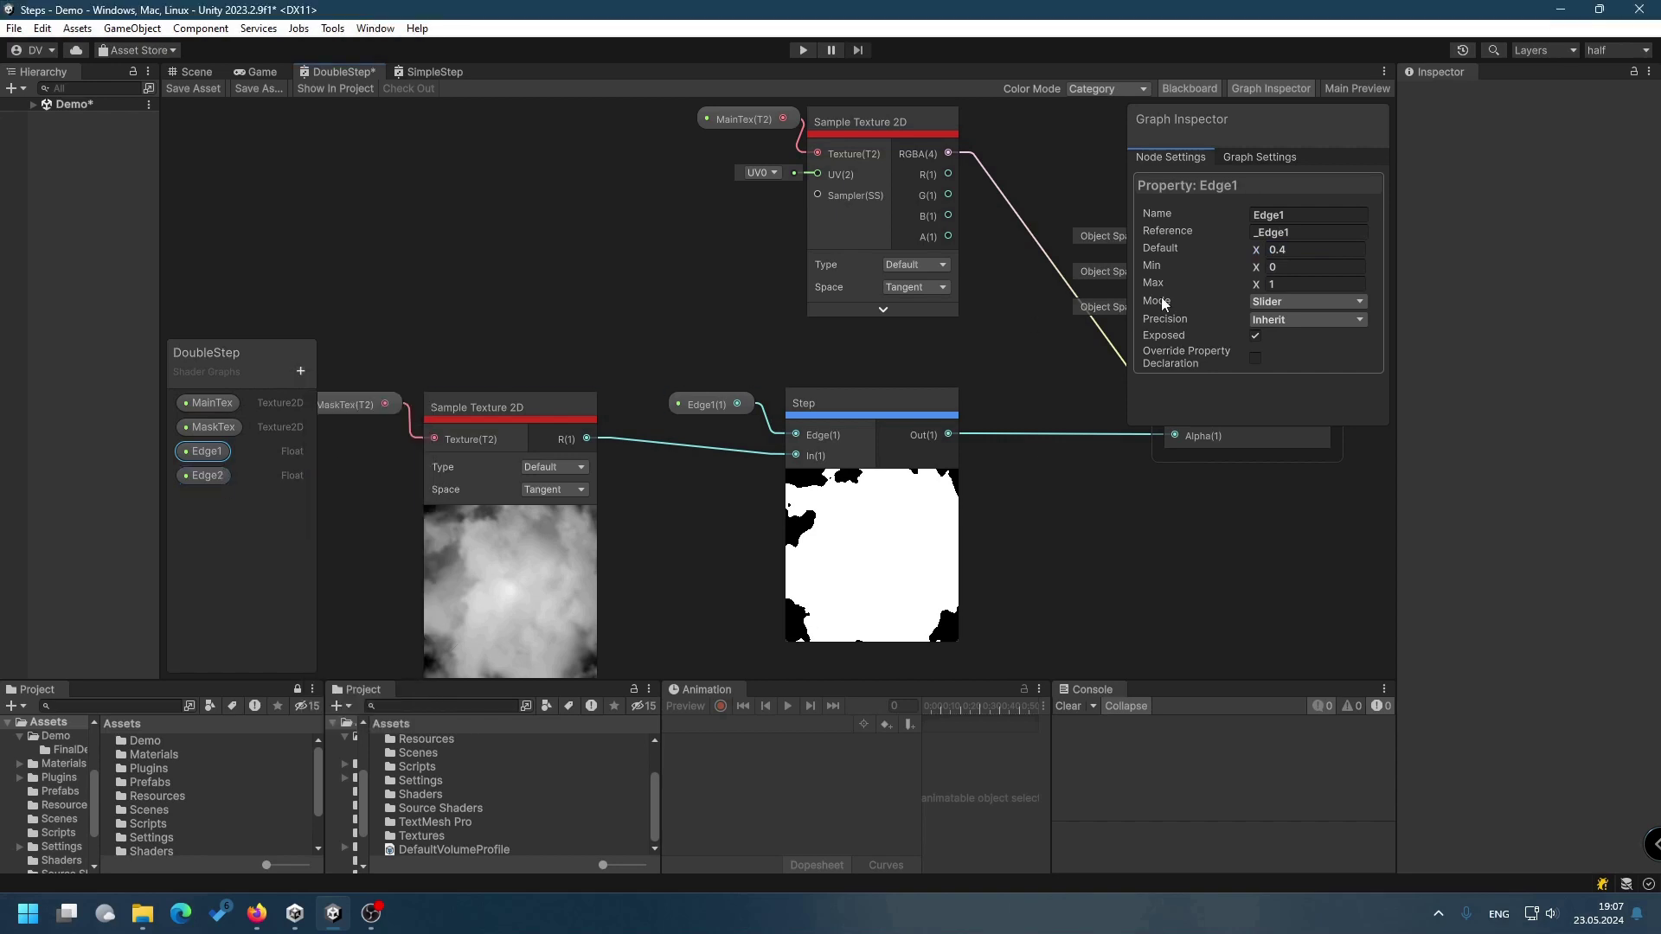
{"action": "left_click", "coordinate": [210, 478]}
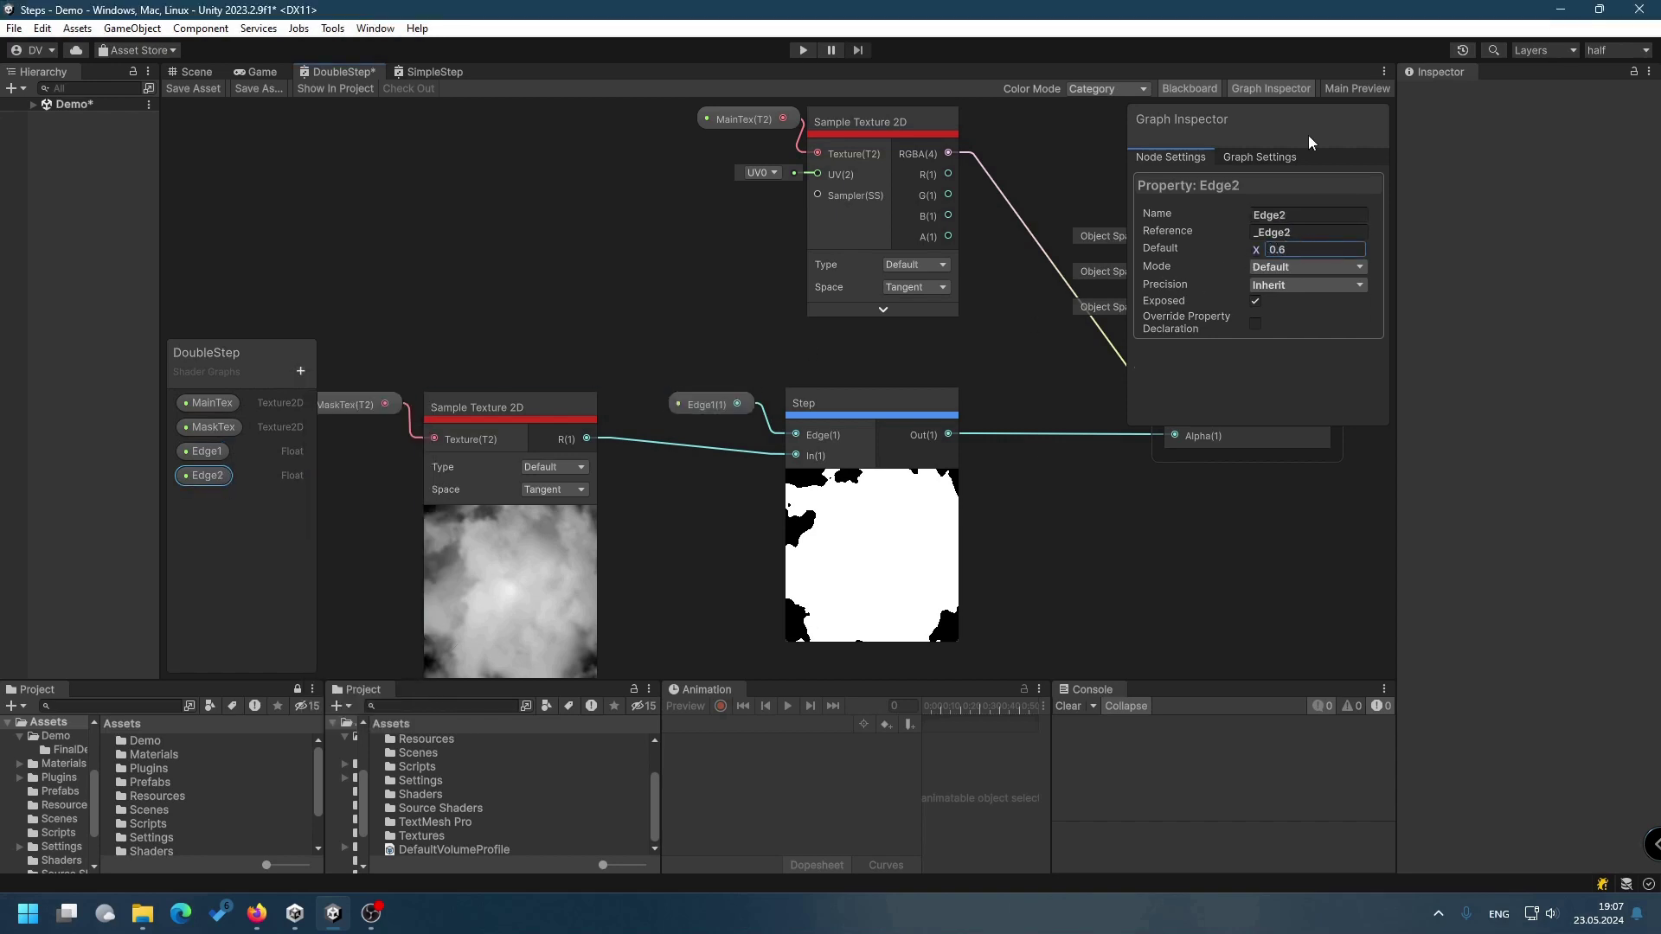
{"action": "left_click", "coordinate": [1272, 88]}
{"action": "scroll", "coordinate": [1038, 580], "scroll_direction": "down", "scroll_amount": 3}
{"action": "scroll", "coordinate": [780, 480], "scroll_direction": "up", "scroll_amount": 1}
Add a second Step node driven by Edge2 and the mask's R channel.
{"action": "right_click", "coordinate": [849, 526]}
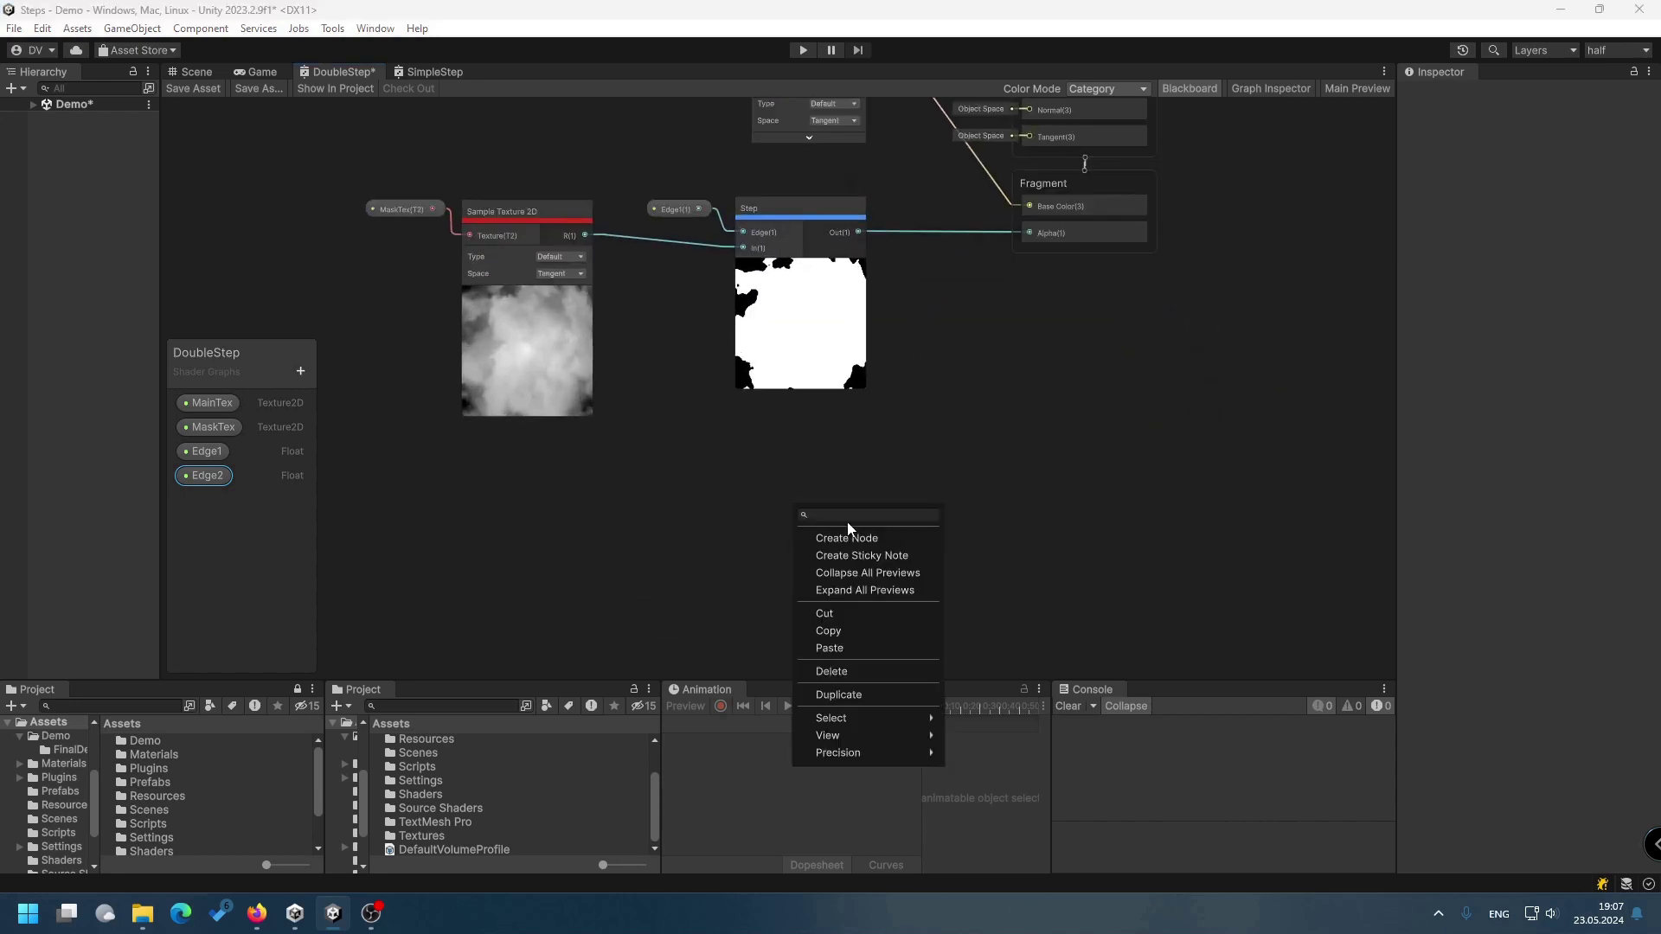
{"action": "left_click", "coordinate": [847, 538]}
{"action": "type", "text": "step"}
{"action": "key", "text": "Return"}
{"action": "scroll", "coordinate": [847, 506], "scroll_direction": "up", "scroll_amount": 2}
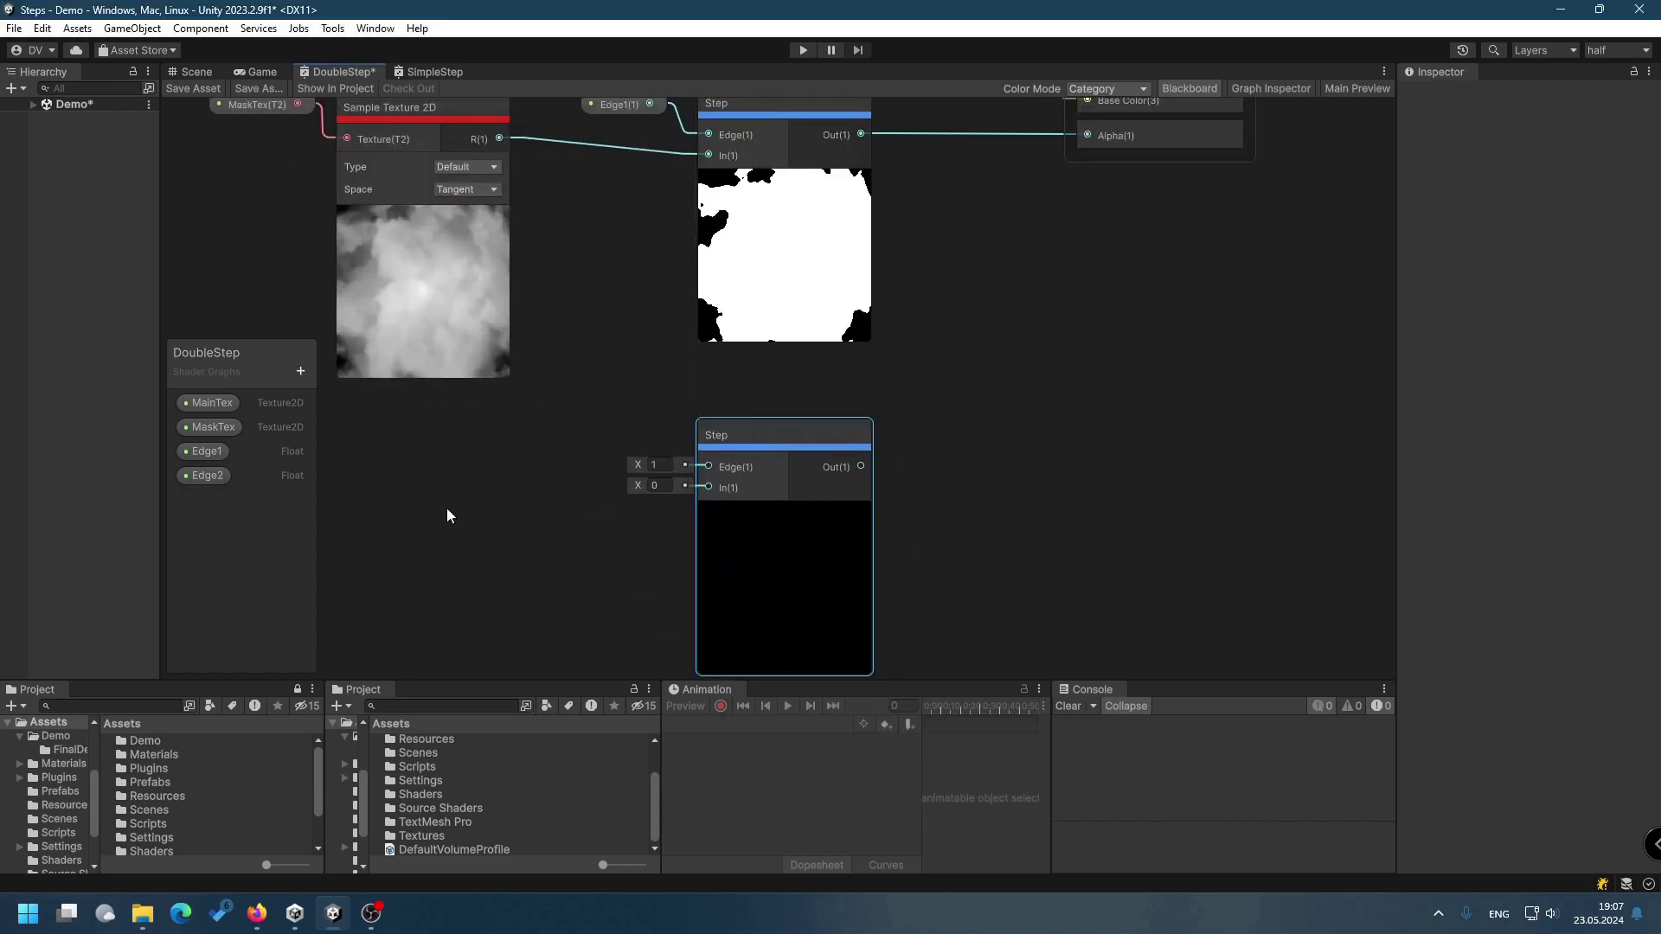
{"action": "left_click_drag", "start_coordinate": [206, 475], "coordinate": [634, 452]}
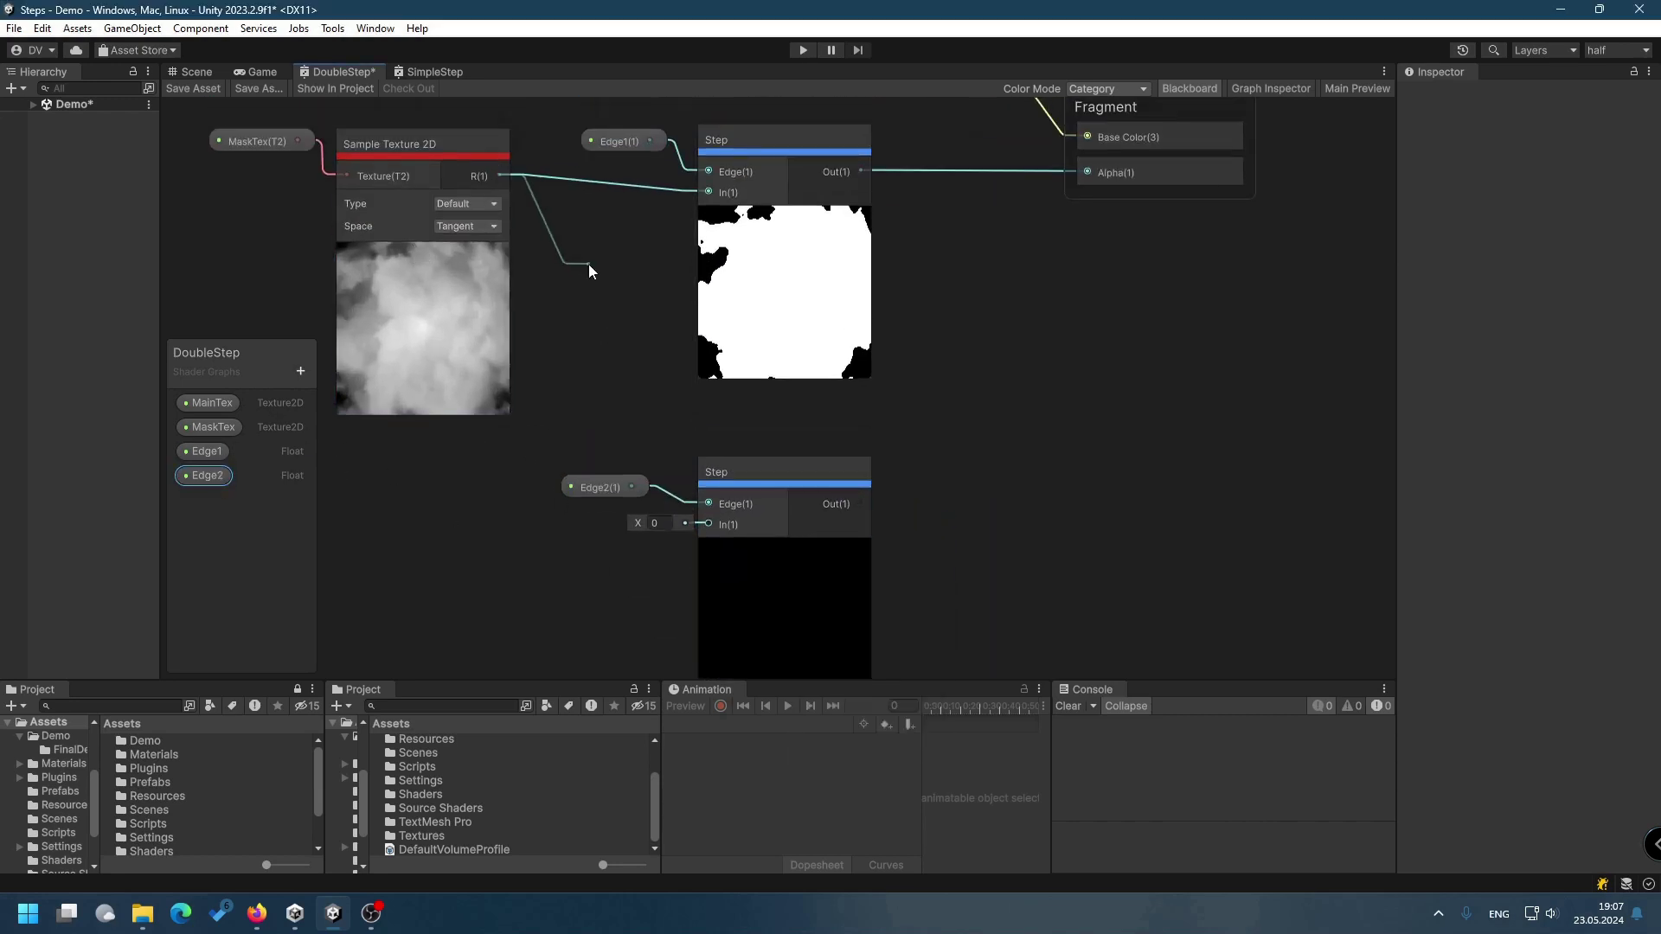
{"action": "left_click_drag", "start_coordinate": [499, 138], "coordinate": [708, 487]}
{"action": "mouse_move", "coordinate": [986, 501]}
{"action": "middle_mouse_down"}
{"action": "mouse_move", "coordinate": [827, 484]}
{"action": "mouse_move", "coordinate": [787, 428]}
{"action": "middle_mouse_up"}
Invert the lower Step's output with a One Minus node.
{"action": "right_click", "coordinate": [815, 443]}
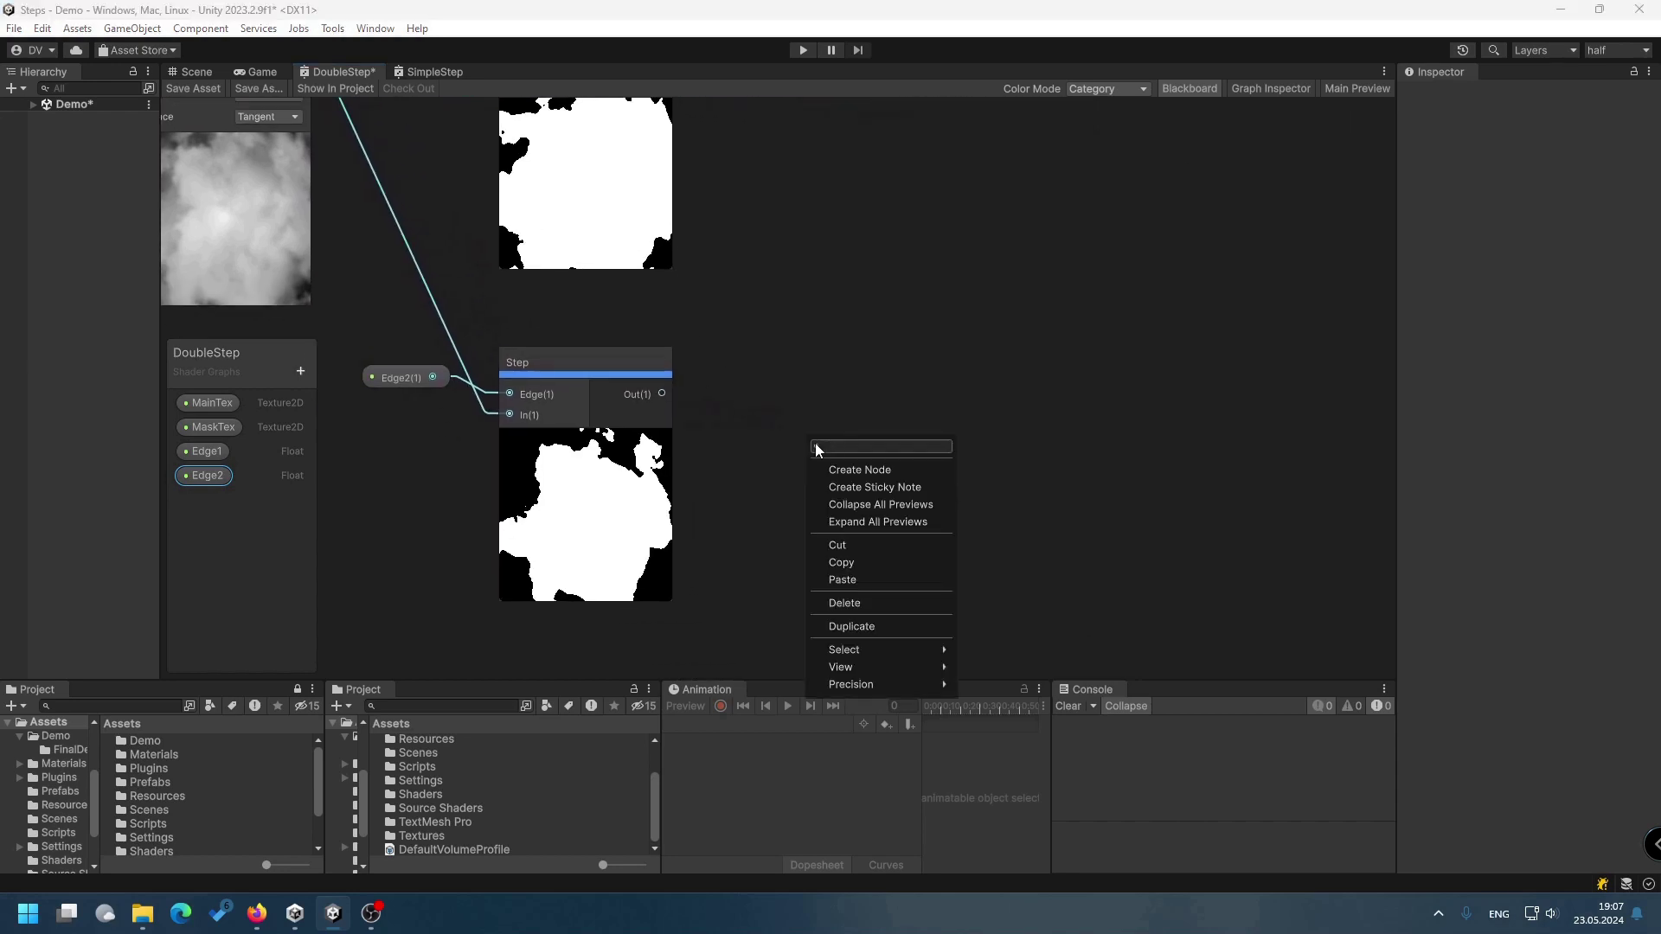
{"action": "left_click", "coordinate": [854, 466]}
{"action": "type", "text": "one min"}
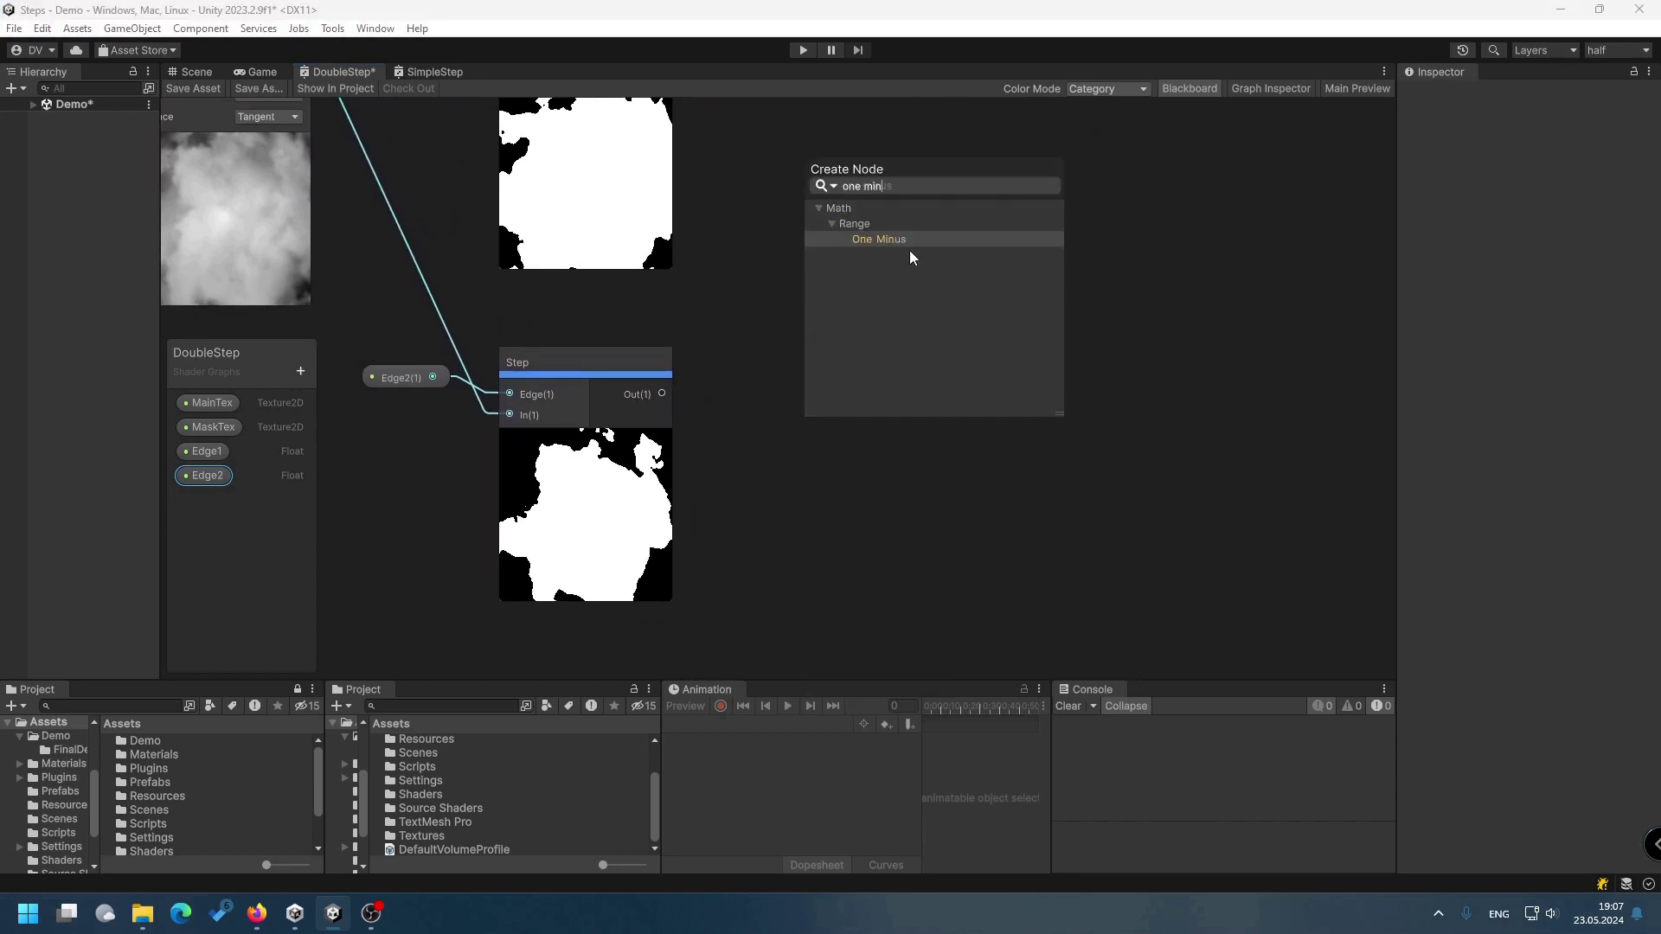
{"action": "left_click", "coordinate": [891, 241]}
{"action": "mouse_move", "coordinate": [849, 459]}
{"action": "left_mouse_down"}
{"action": "mouse_move", "coordinate": [748, 372]}
{"action": "mouse_move", "coordinate": [751, 405]}
{"action": "left_mouse_up"}
{"action": "scroll", "coordinate": [768, 349], "scroll_direction": "down", "scroll_amount": 3}
{"action": "left_click_drag", "start_coordinate": [445, 193], "coordinate": [1000, 545]}
{"action": "middle_click_drag", "start_coordinate": [921, 442], "coordinate": [686, 447]}
Delete the existing Step-to-Alpha connection.
{"action": "left_click", "coordinate": [869, 268]}
{"action": "left_click", "coordinate": [870, 231]}
{"action": "key", "text": "Delete"}
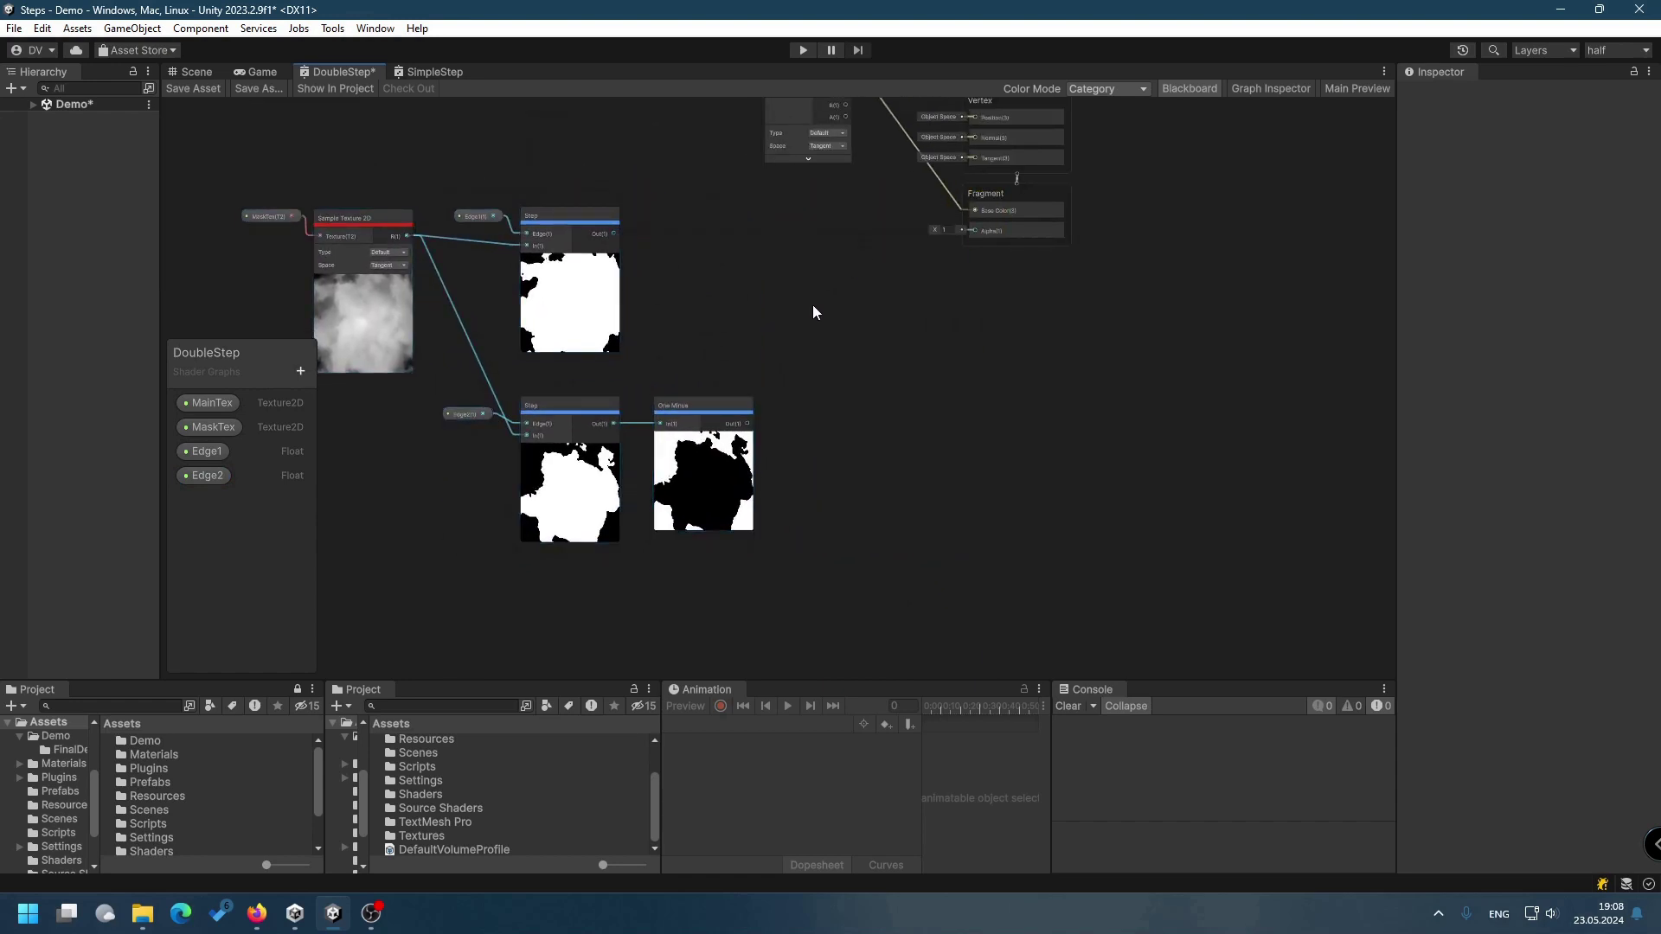
{"action": "scroll", "coordinate": [813, 307], "scroll_direction": "up", "scroll_amount": 3}
Add a Multiply node taking the upper Step in A and One Minus in B.
{"action": "right_click", "coordinate": [794, 295]}
{"action": "left_click", "coordinate": [855, 306]}
{"action": "type", "text": "mult"}
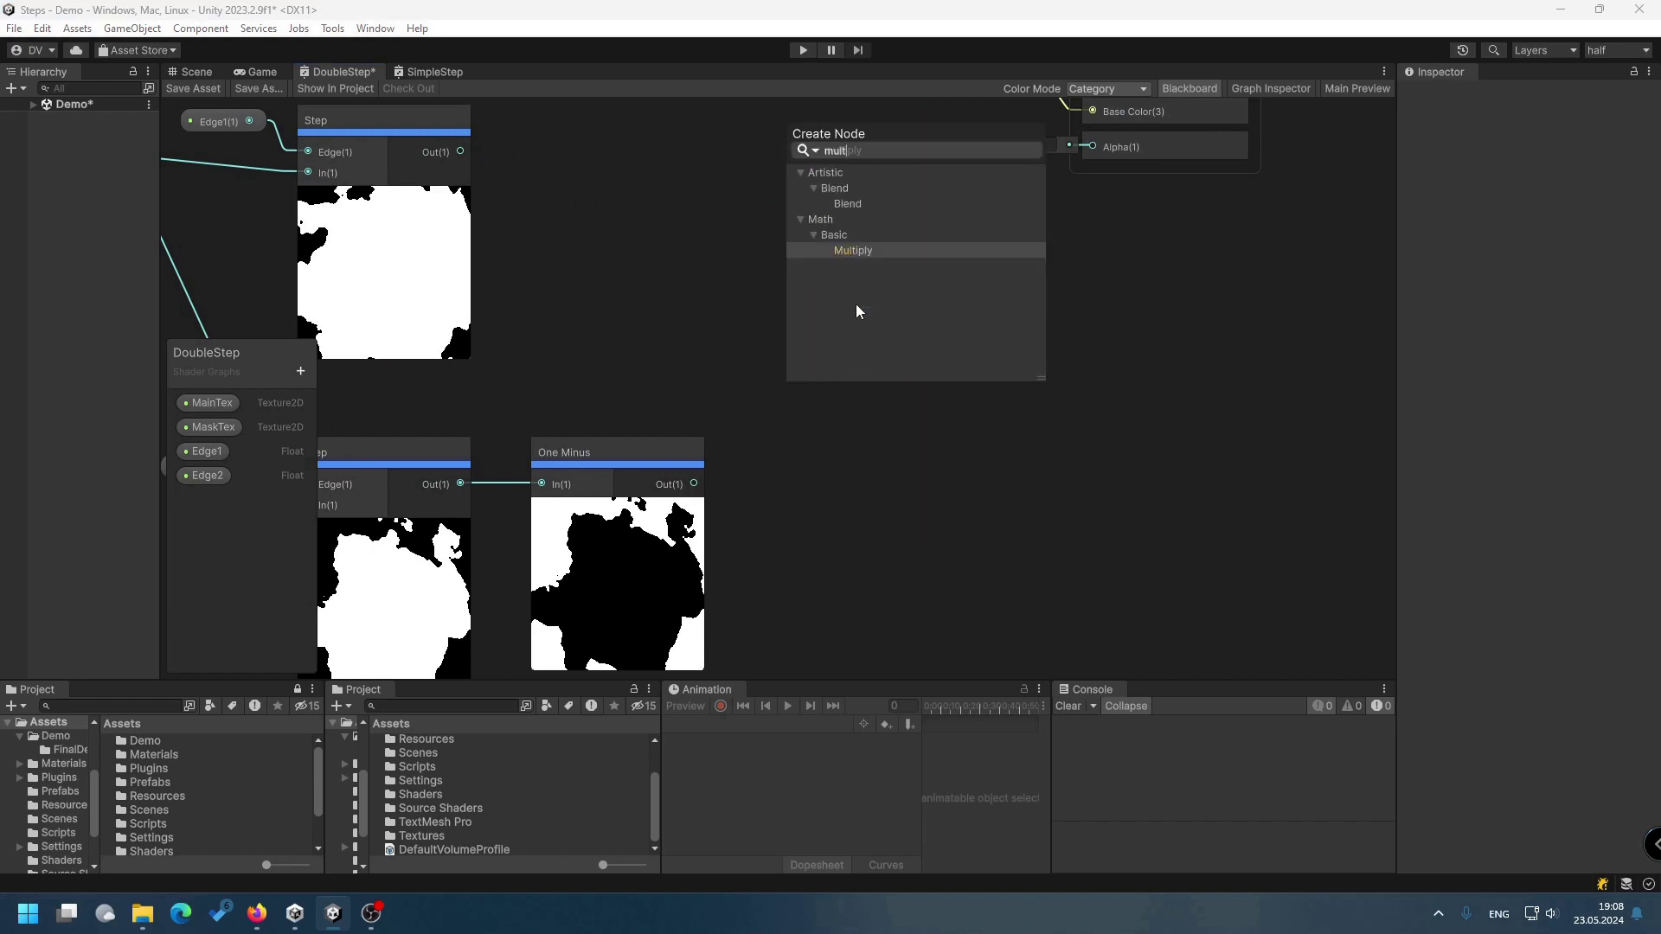
{"action": "left_click", "coordinate": [853, 250]}
{"action": "middle_click_drag", "start_coordinate": [687, 463], "coordinate": [749, 414]}
{"action": "left_click_drag", "start_coordinate": [757, 432], "coordinate": [864, 305]}
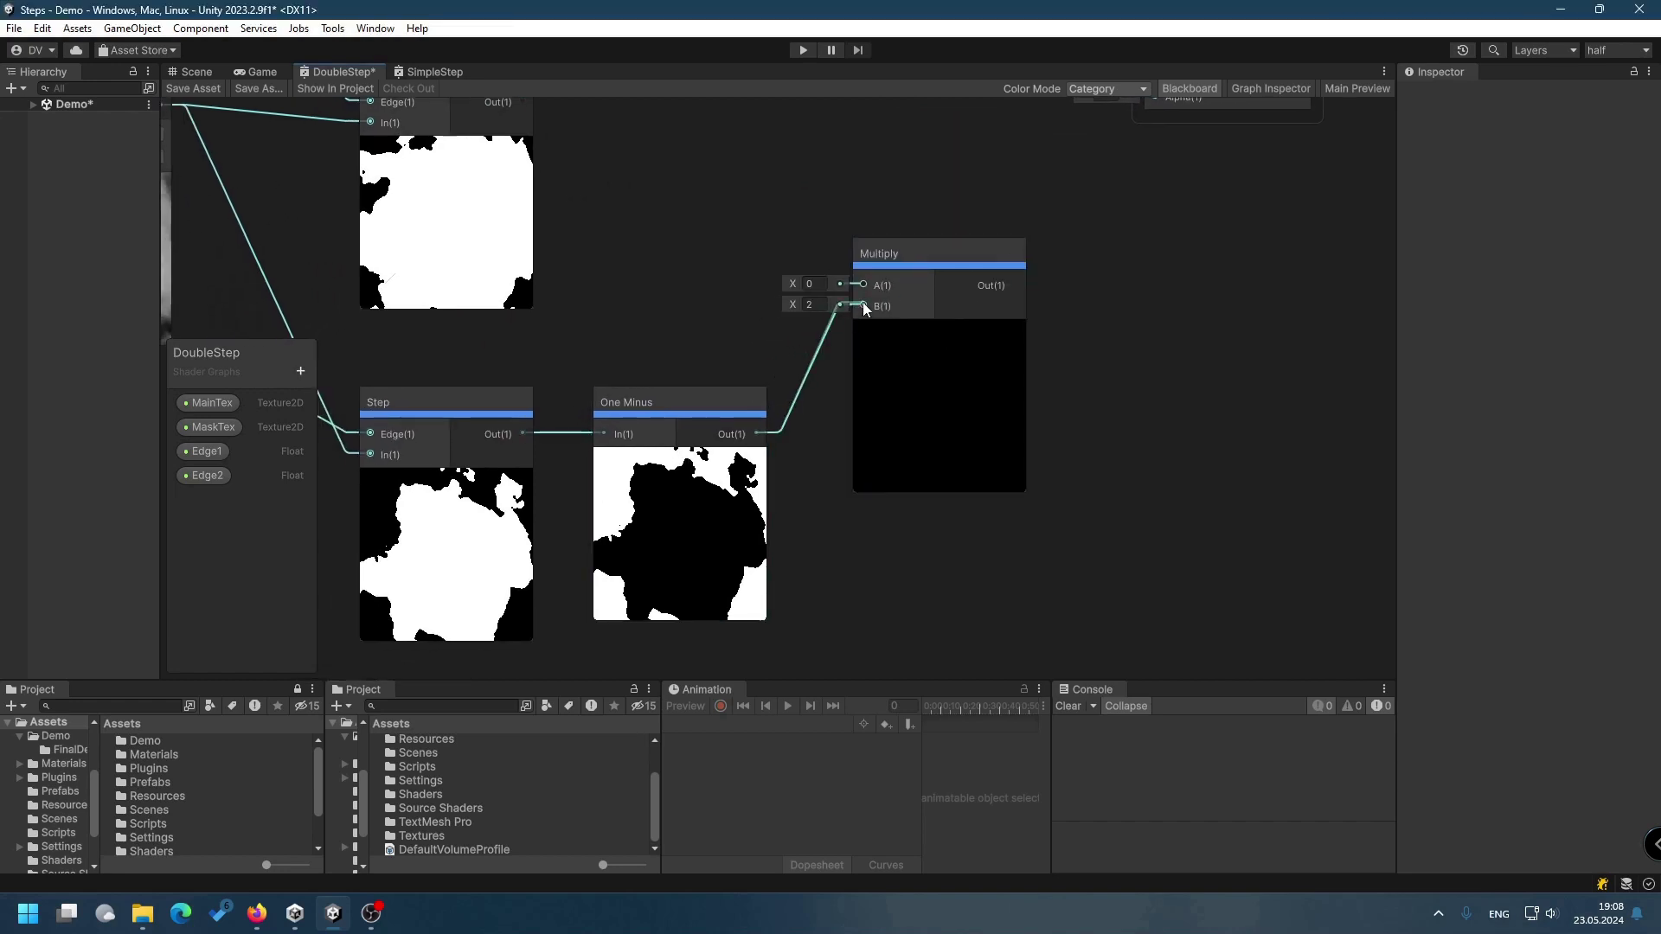
{"action": "middle_click_drag", "start_coordinate": [518, 105], "coordinate": [516, 189]}
{"action": "mouse_move", "coordinate": [521, 185]}
{"action": "left_mouse_down"}
{"action": "mouse_move", "coordinate": [854, 359]}
{"action": "mouse_move", "coordinate": [848, 231]}
{"action": "left_mouse_up"}
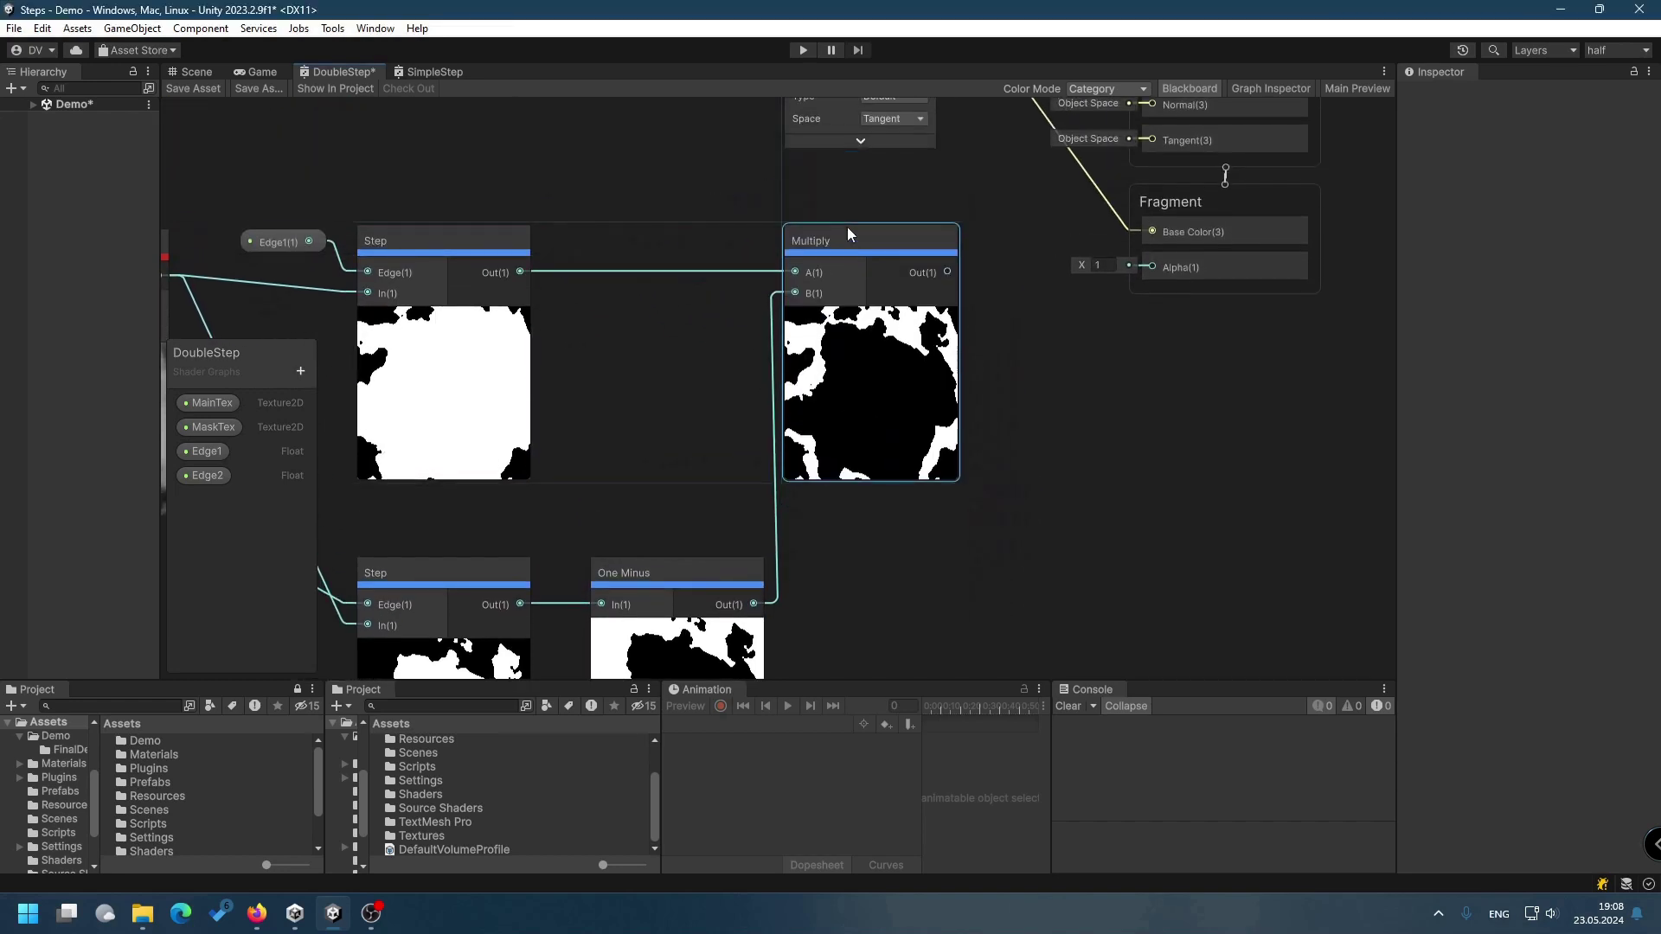
Feed the Multiply result into Fragment Alpha and tidy the node layout.
{"action": "left_click_drag", "start_coordinate": [947, 272], "coordinate": [1152, 267]}
{"action": "left_click_drag", "start_coordinate": [875, 231], "coordinate": [919, 231]}
{"action": "middle_click_drag", "start_coordinate": [1037, 423], "coordinate": [1127, 366]}
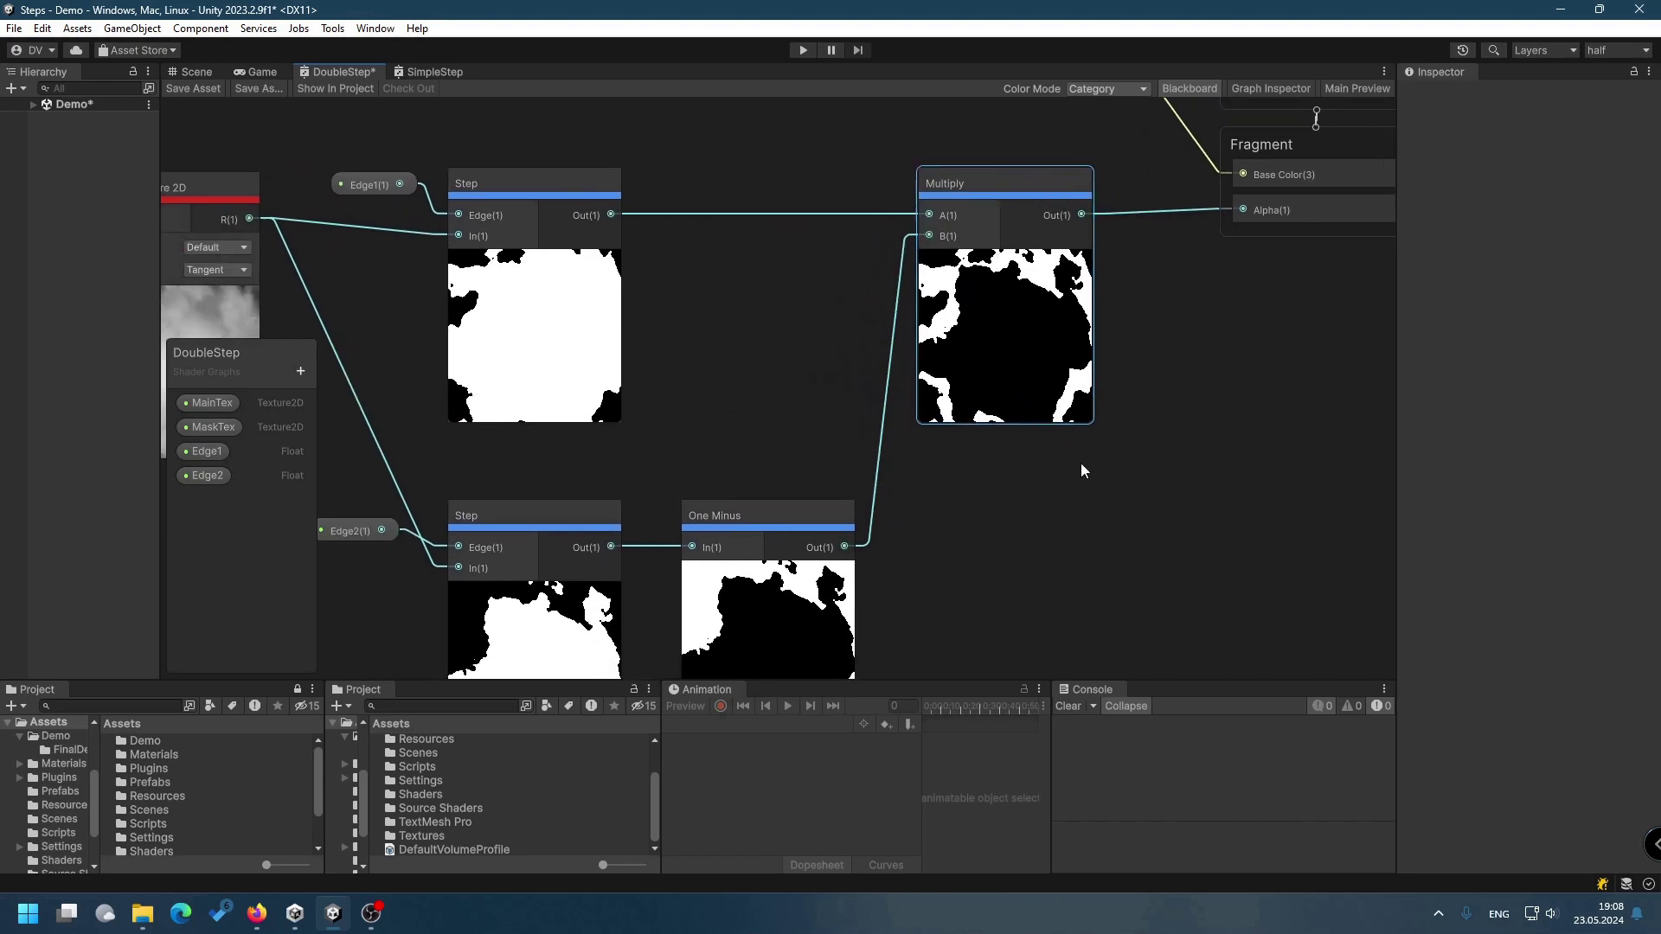
{"action": "middle_click_drag", "start_coordinate": [1081, 470], "coordinate": [1070, 509]}
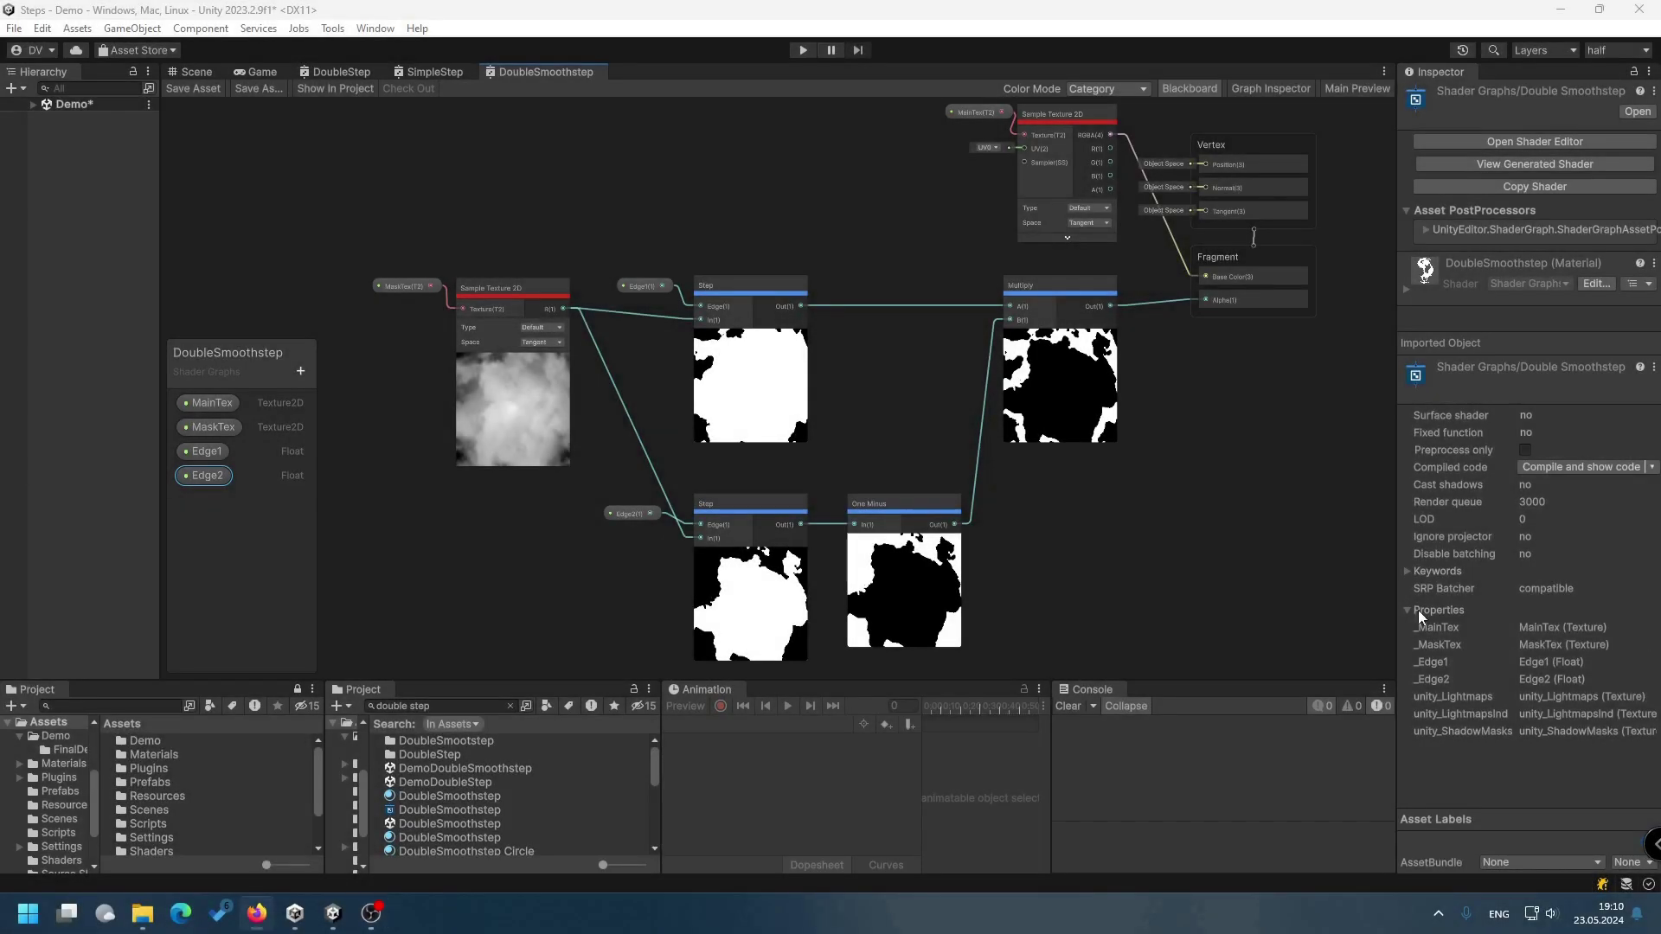
Return focus to the Unity editor showing the DoubleSmoothstep graph.
{"action": "left_click", "coordinate": [1050, 619]}
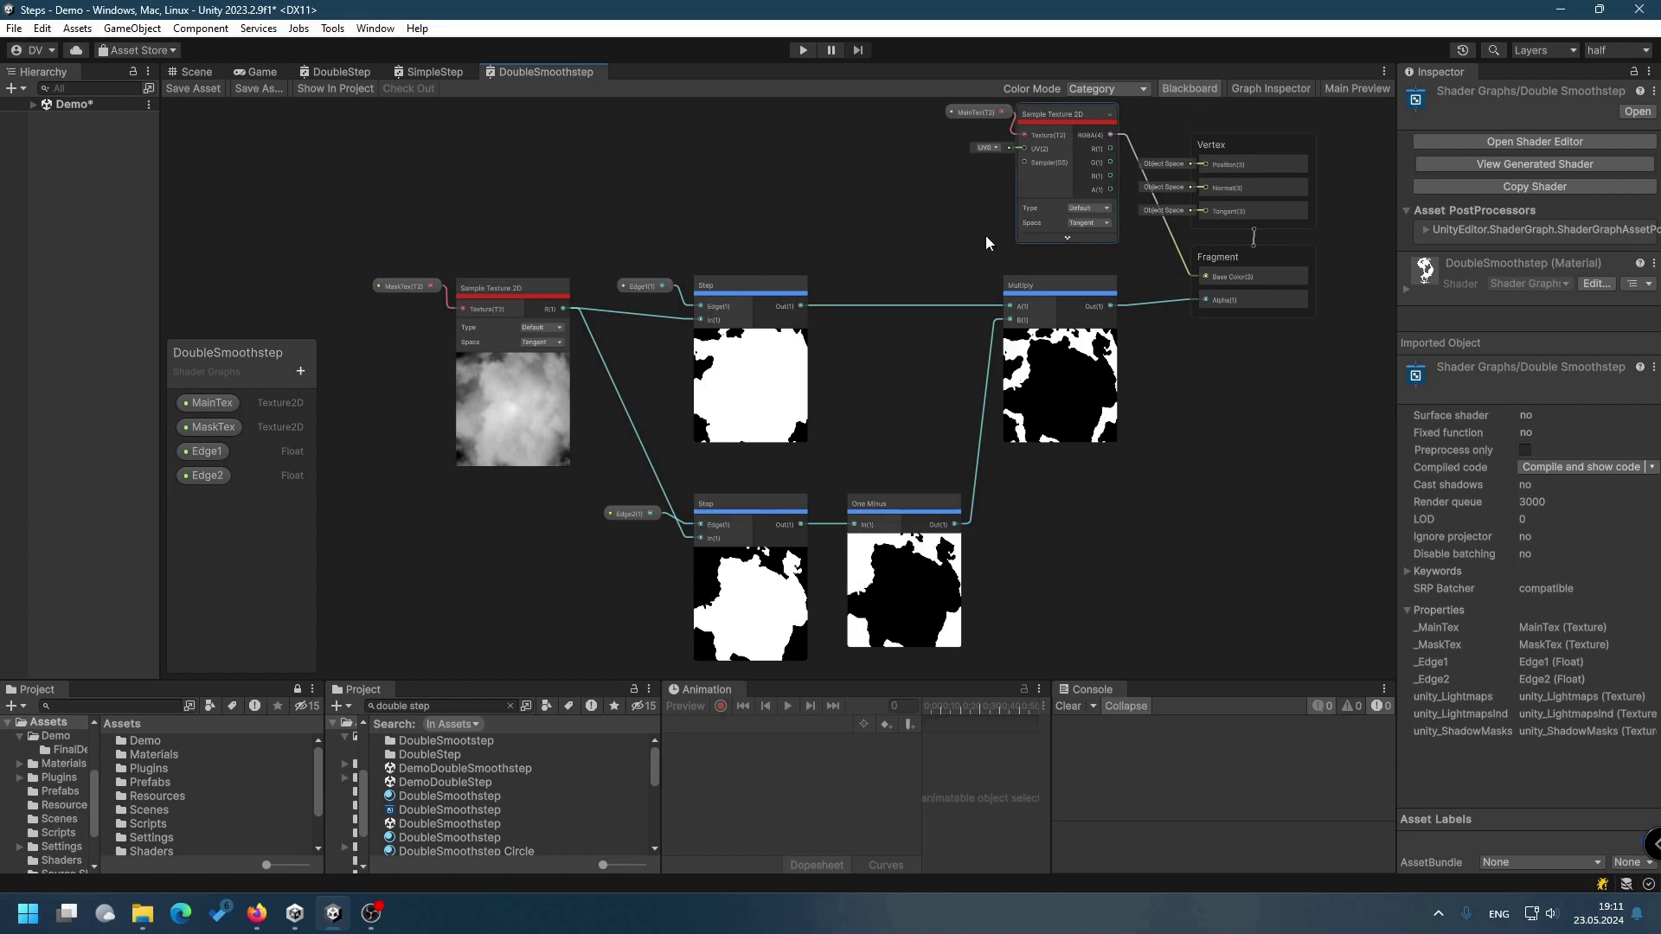
Create a new Float property named Width and check its settings.
{"action": "left_click", "coordinate": [301, 370]}
{"action": "left_click", "coordinate": [386, 421]}
{"action": "type", "text": "Width"}
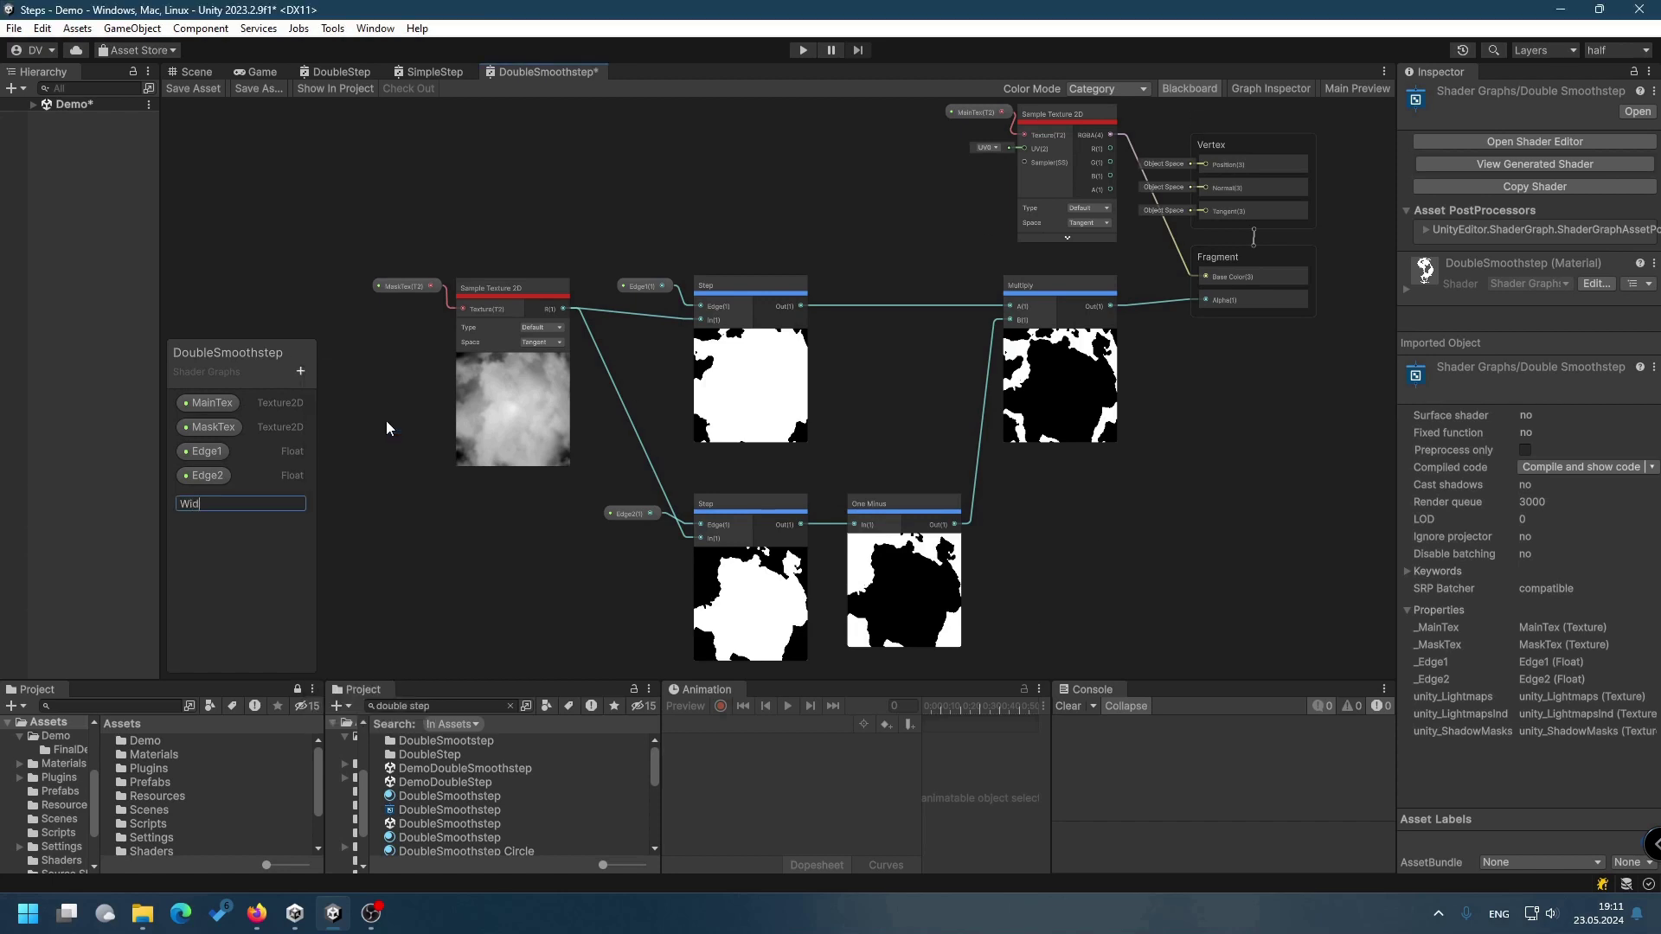
{"action": "key", "text": "Return"}
{"action": "left_click", "coordinate": [1271, 88]}
{"action": "left_click", "coordinate": [202, 503]}
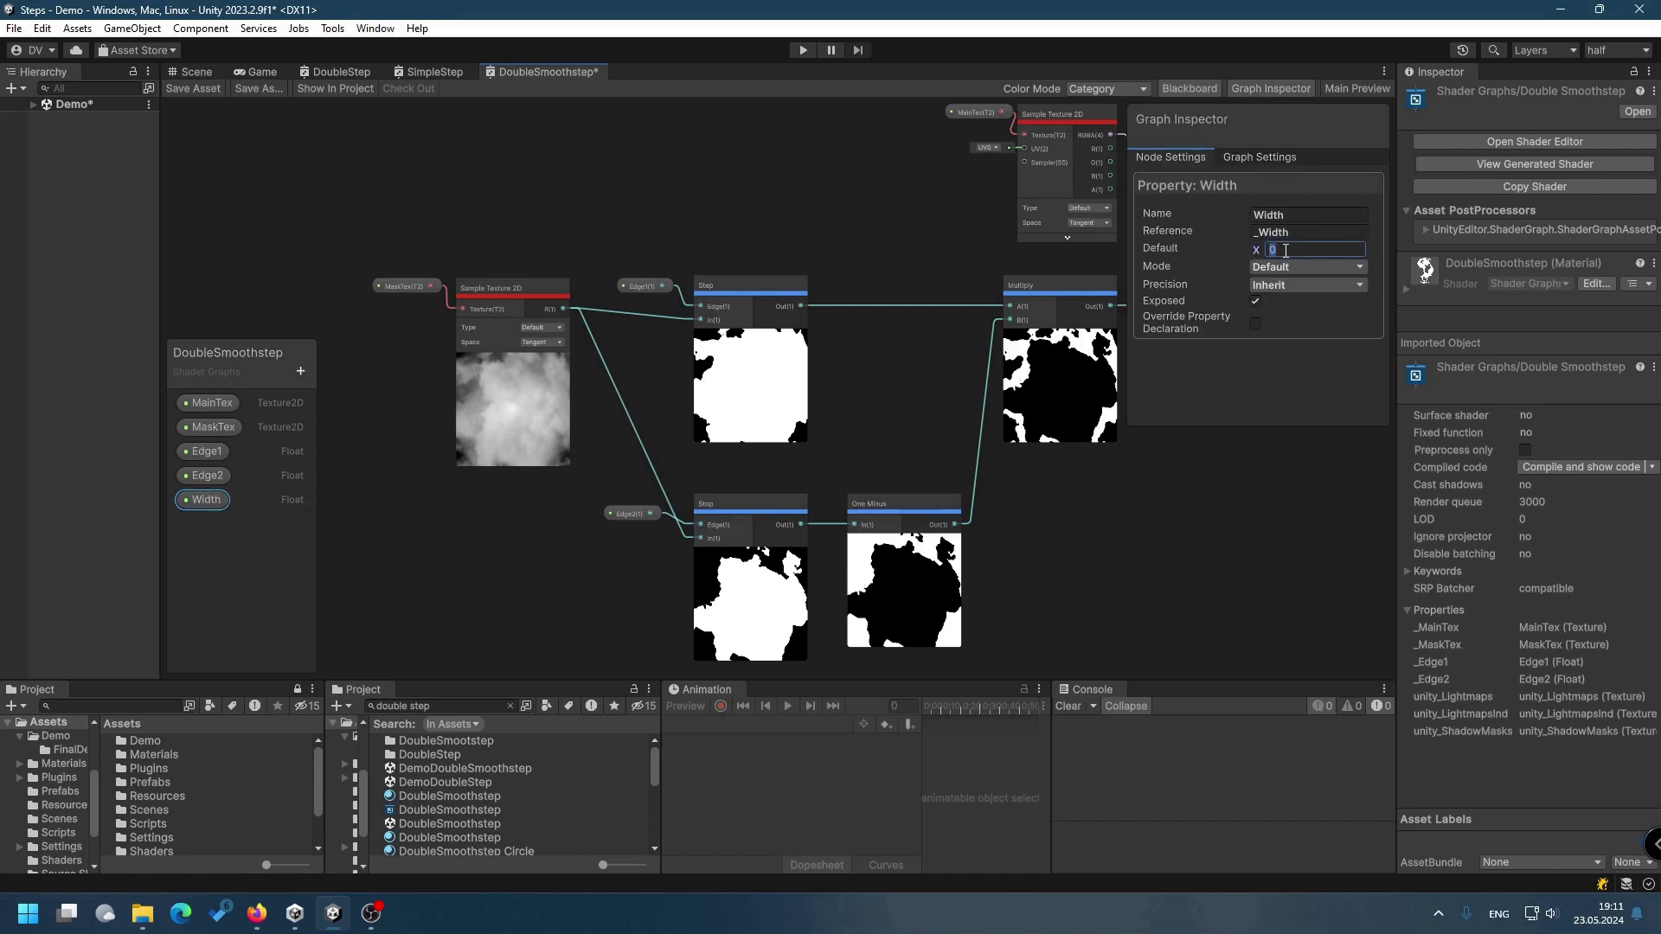
{"action": "left_click", "coordinate": [1269, 90]}
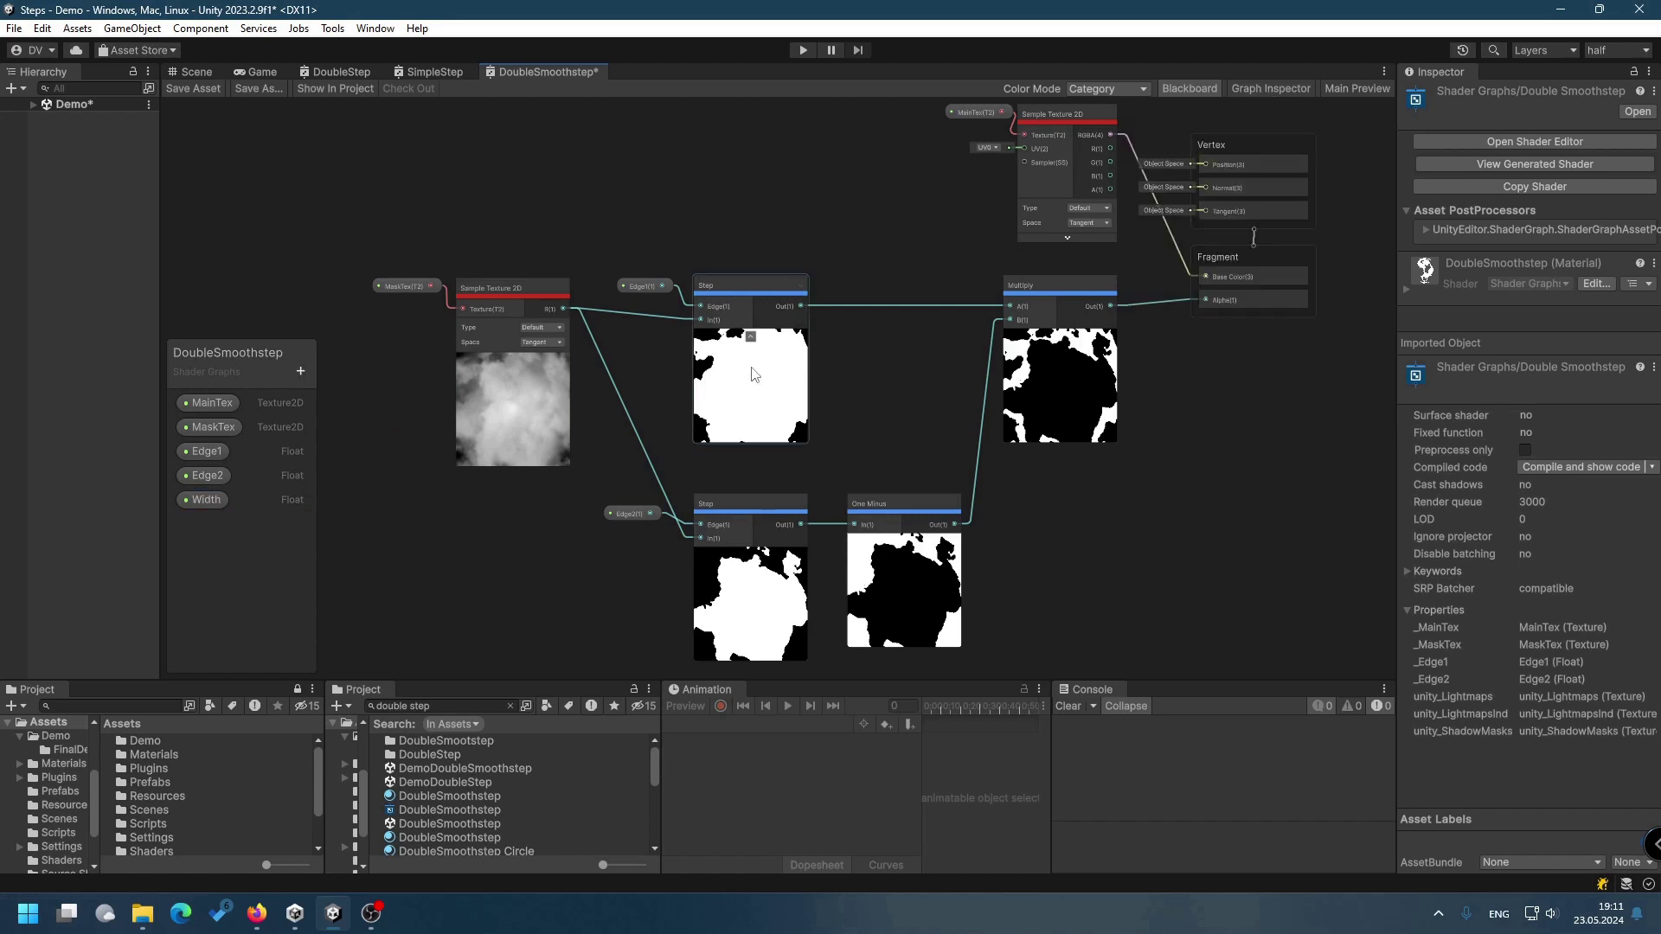
Delete the upper Step node and add a Smoothstep node in its place.
{"action": "key", "text": "Delete"}
{"action": "right_click", "coordinate": [776, 268]}
{"action": "left_click", "coordinate": [825, 284]}
{"action": "type", "text": "smooth"}
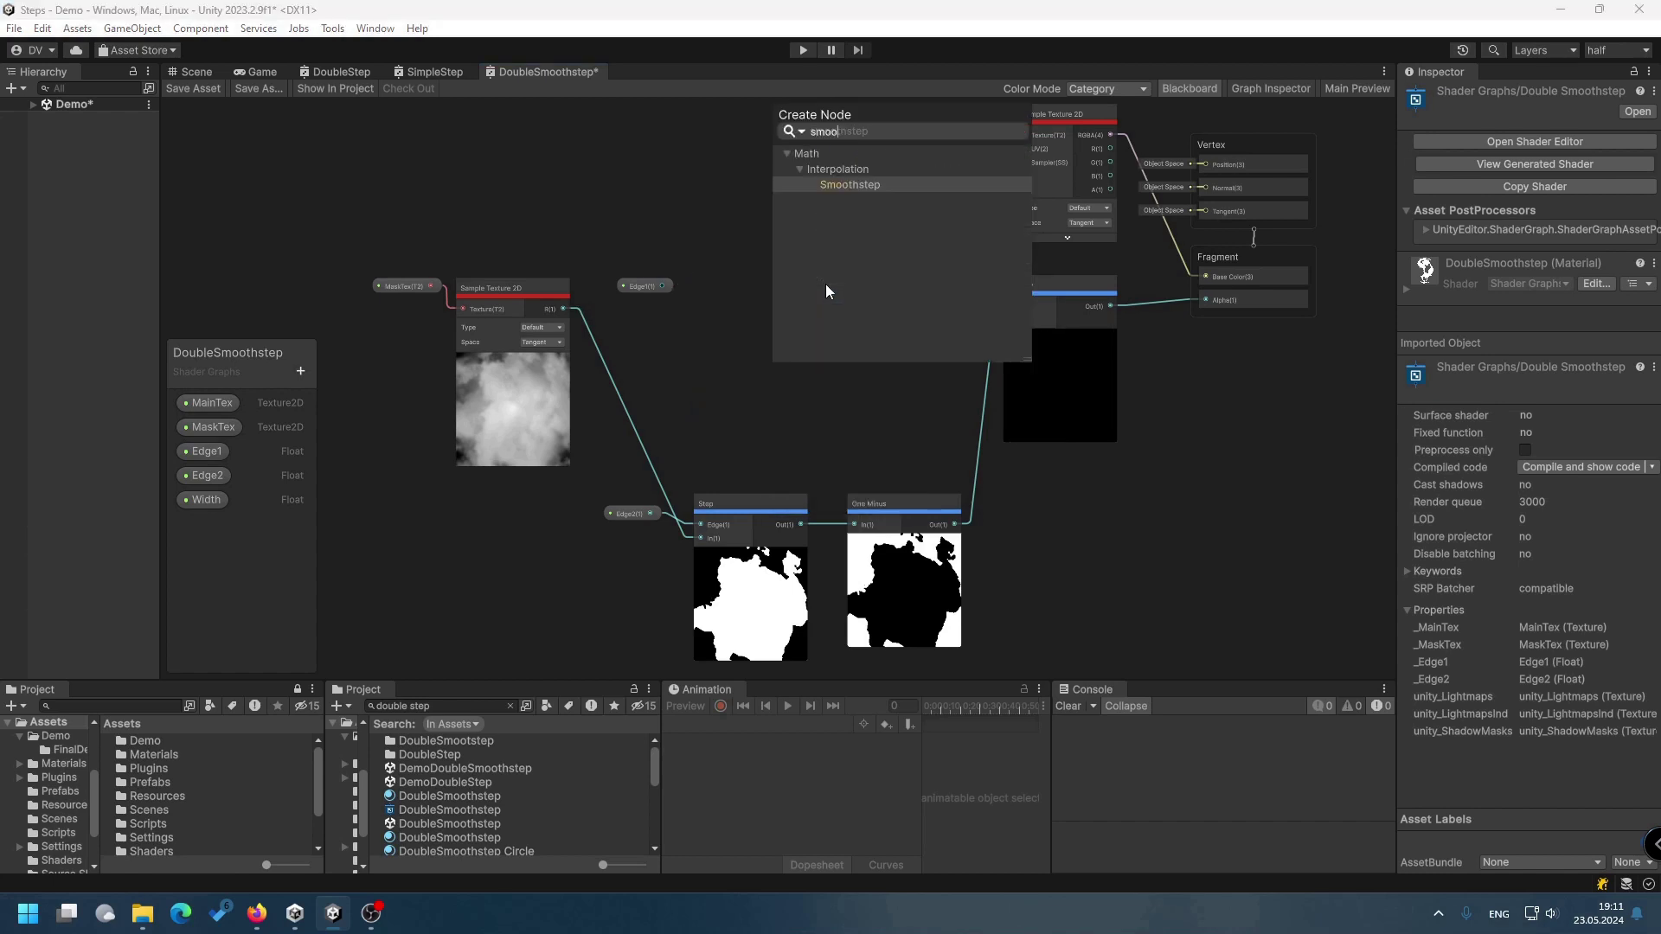
{"action": "key", "text": "Return"}
{"action": "scroll", "coordinate": [825, 283], "scroll_direction": "up", "scroll_amount": 3}
{"action": "left_click_drag", "start_coordinate": [817, 272], "coordinate": [732, 251]}
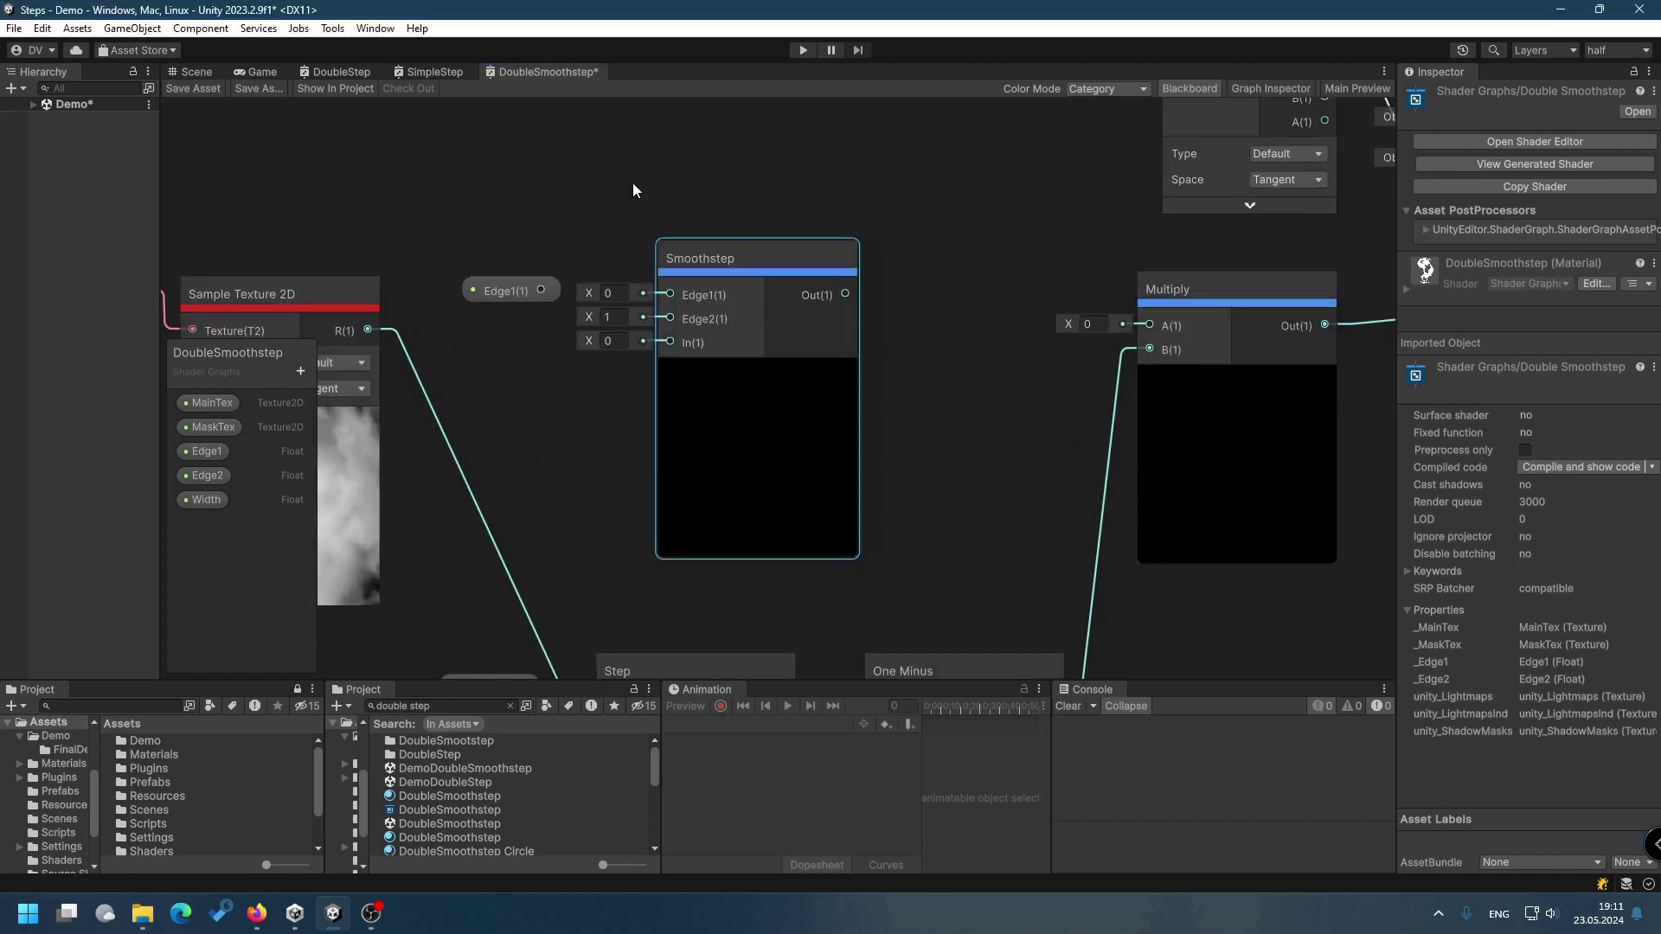
Add a Subtract node and arrange it with the Edge1 node beside Smoothstep.
{"action": "key", "text": "space"}
{"action": "type", "text": "sub"}
{"action": "left_click", "coordinate": [647, 134]}
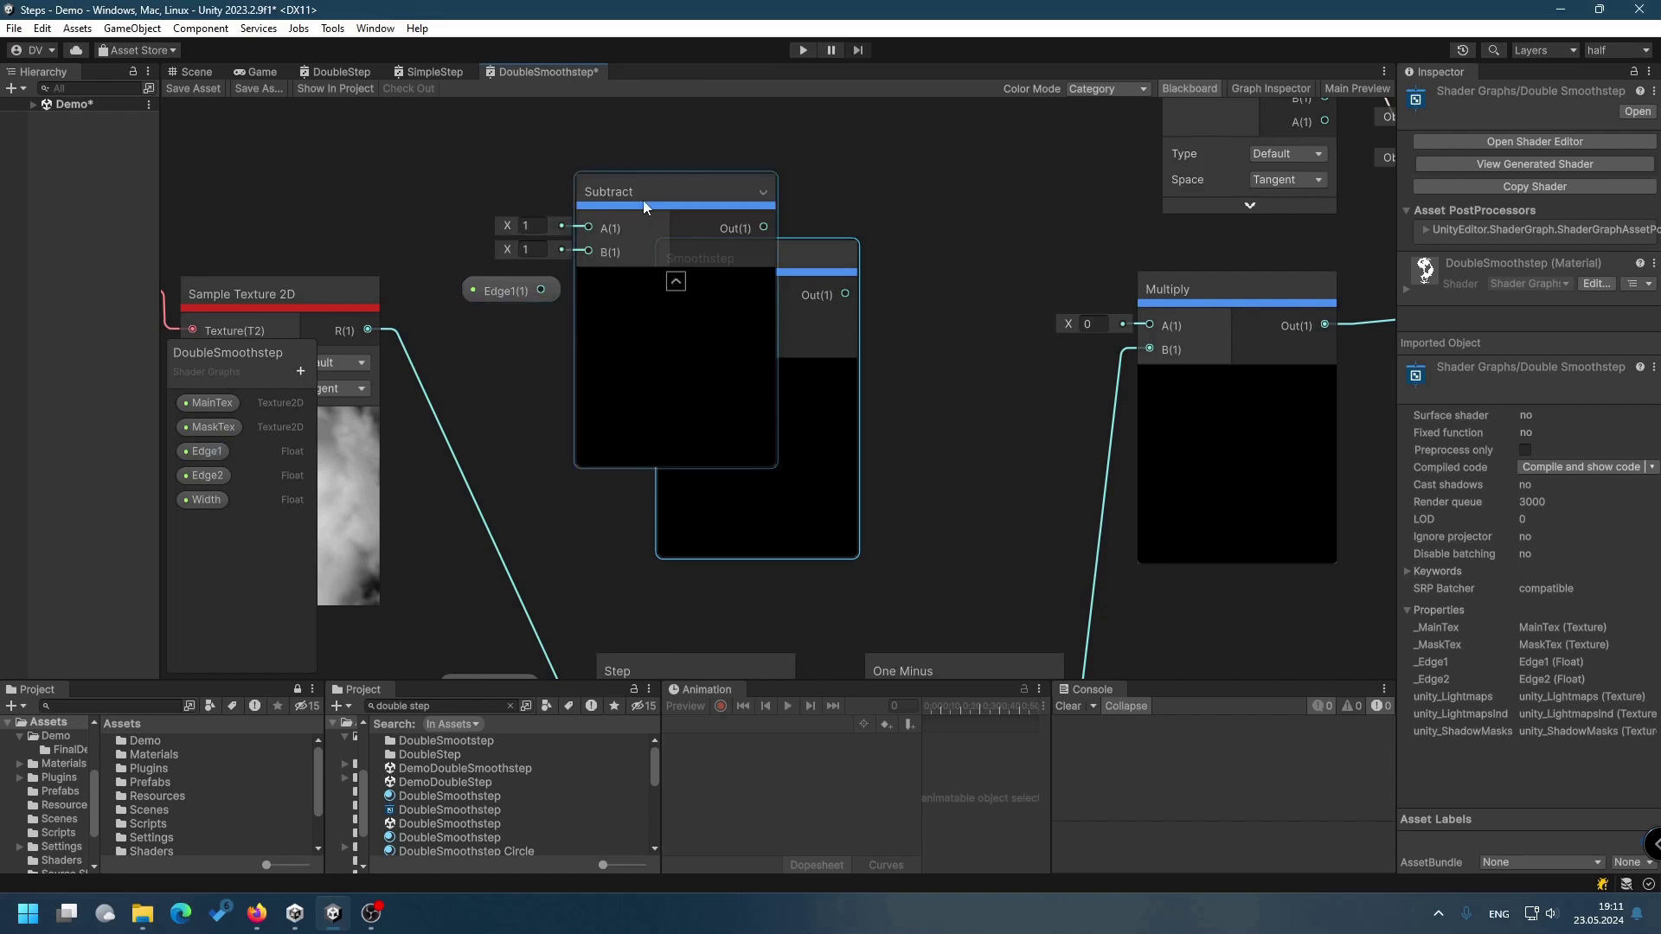
{"action": "left_click_drag", "start_coordinate": [642, 200], "coordinate": [490, 349]}
{"action": "left_click_drag", "start_coordinate": [506, 291], "coordinate": [483, 203]}
{"action": "left_click", "coordinate": [760, 261], "text": "shift"}
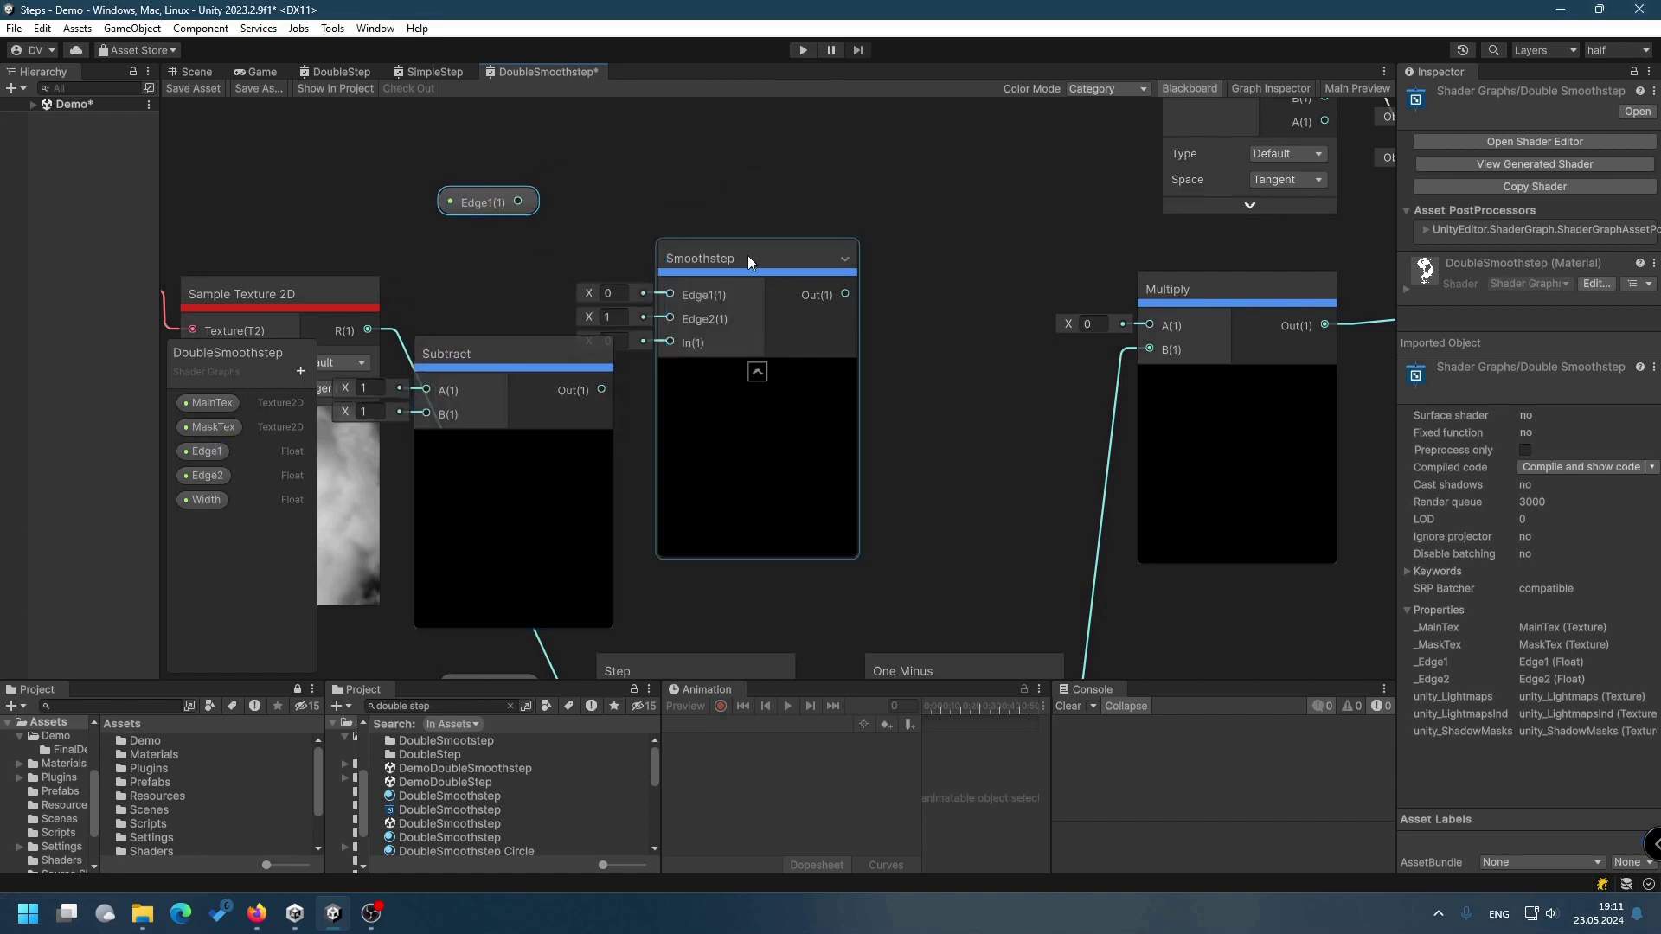
{"action": "mouse_move", "coordinate": [535, 354]}
{"action": "left_mouse_down"}
{"action": "mouse_move", "coordinate": [487, 254]}
{"action": "mouse_move", "coordinate": [543, 376]}
{"action": "left_mouse_up"}
{"action": "left_click", "coordinate": [468, 346]}
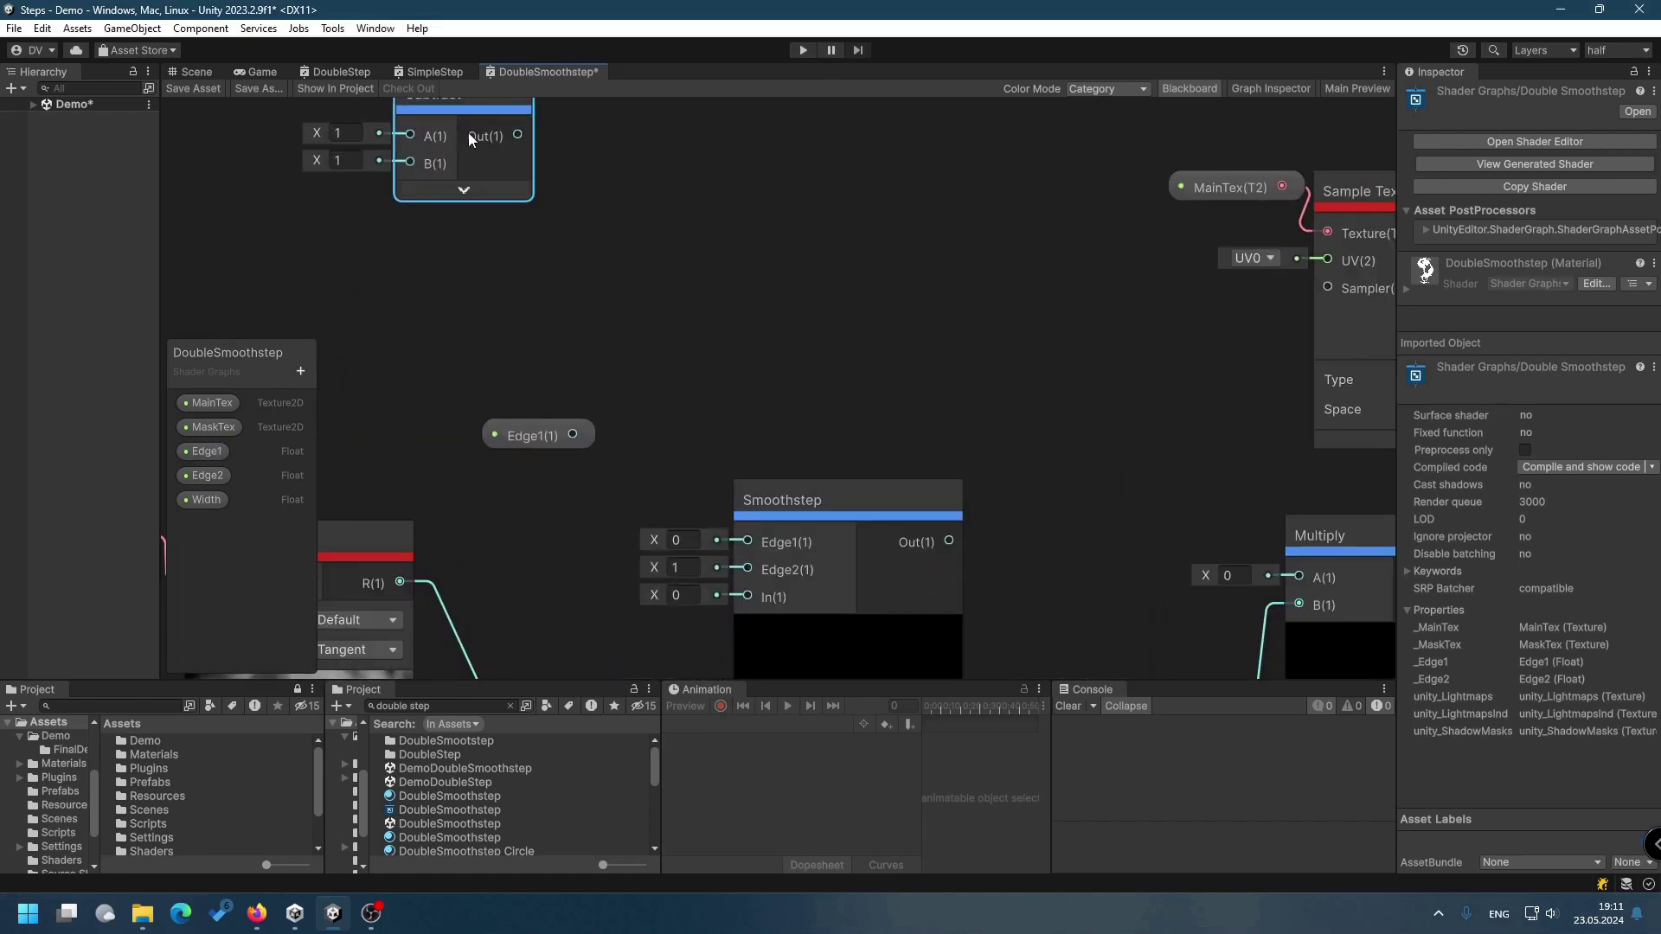
{"action": "scroll", "coordinate": [531, 273], "scroll_direction": "down", "scroll_amount": 1}
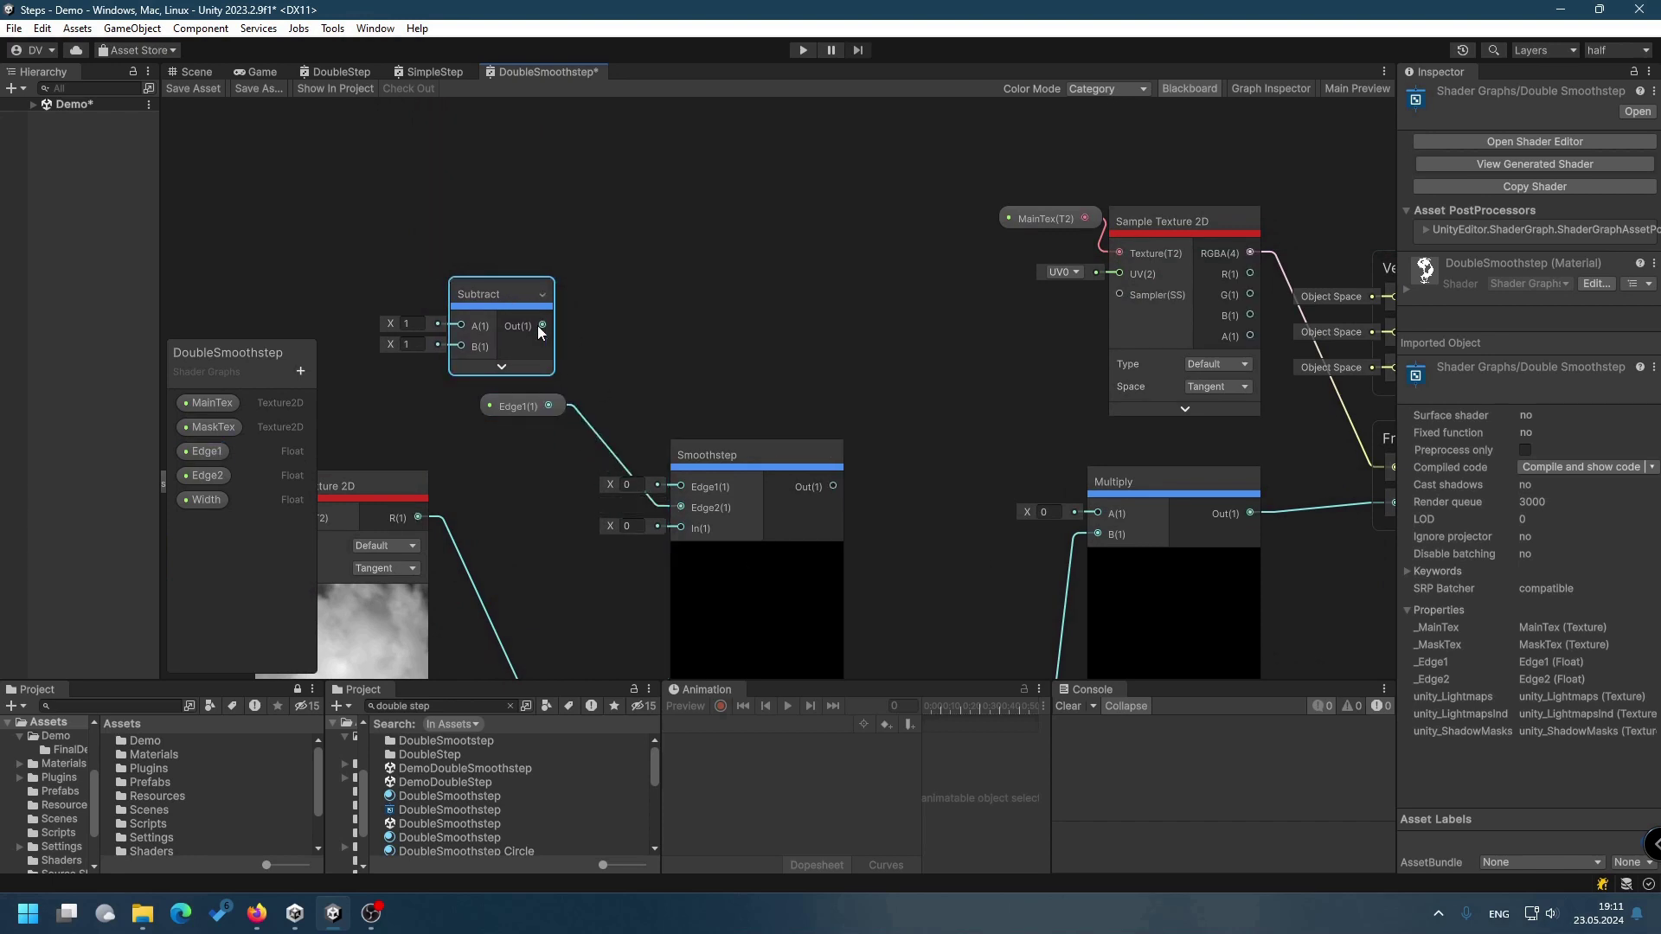
Feed the texture's R channel into Smoothstep In and compute Edge1 minus Width in Subtract.
{"action": "left_click_drag", "start_coordinate": [669, 533], "coordinate": [680, 528]}
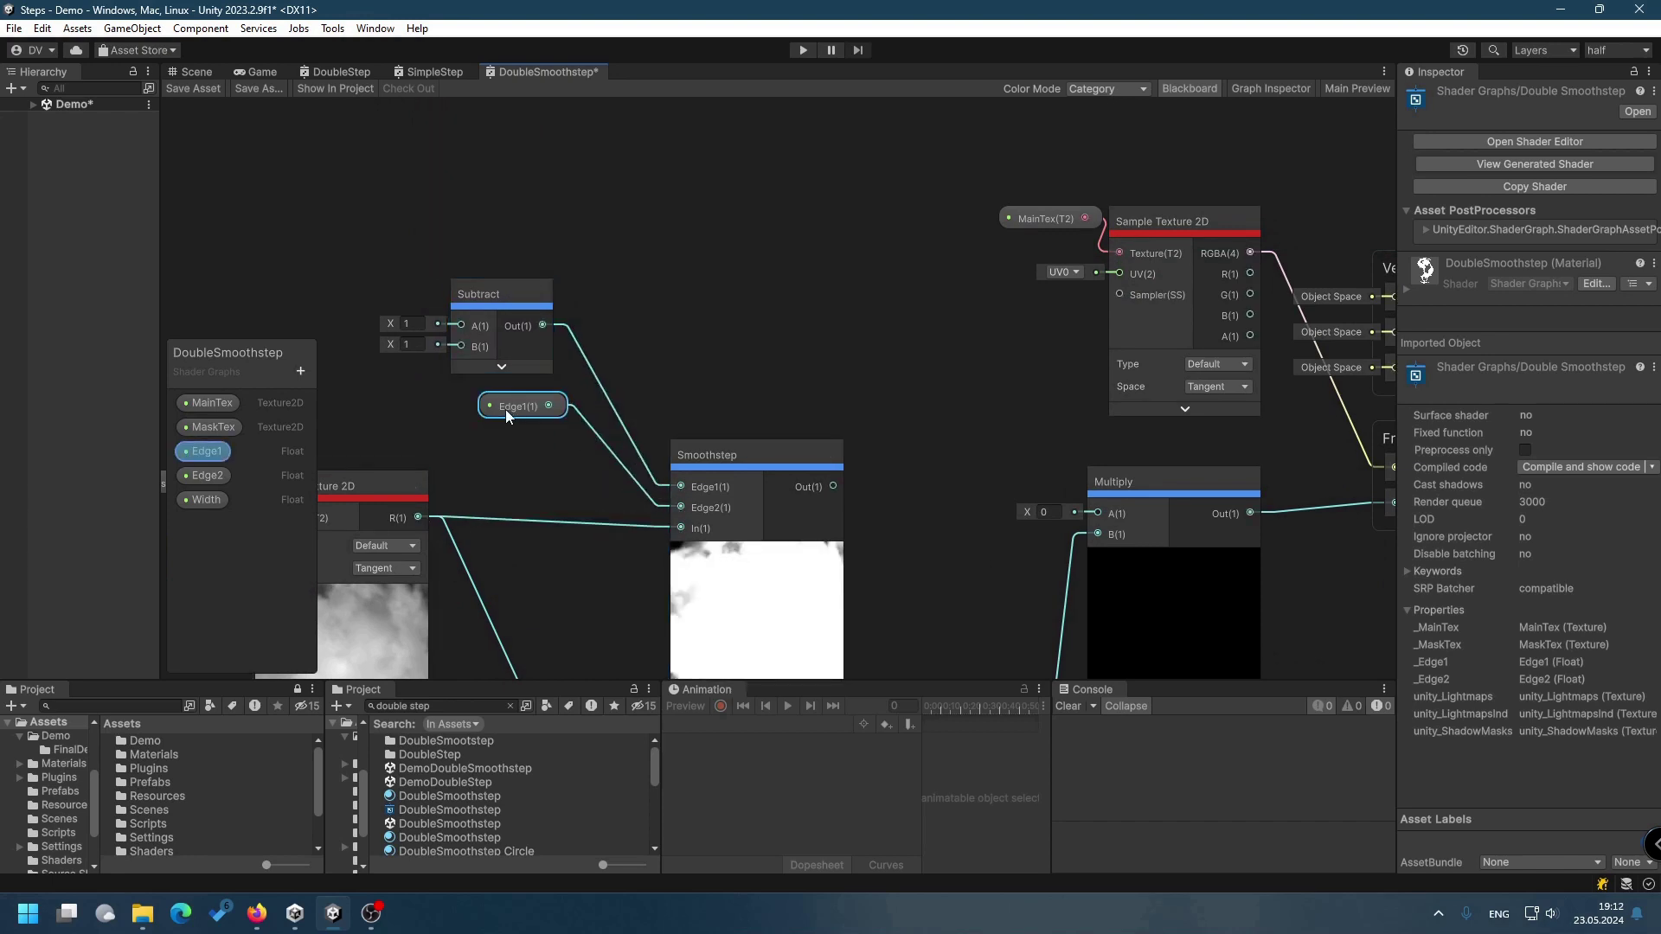
{"action": "middle_click_drag", "start_coordinate": [343, 277], "coordinate": [383, 253]}
{"action": "key", "text": "ctrl+v"}
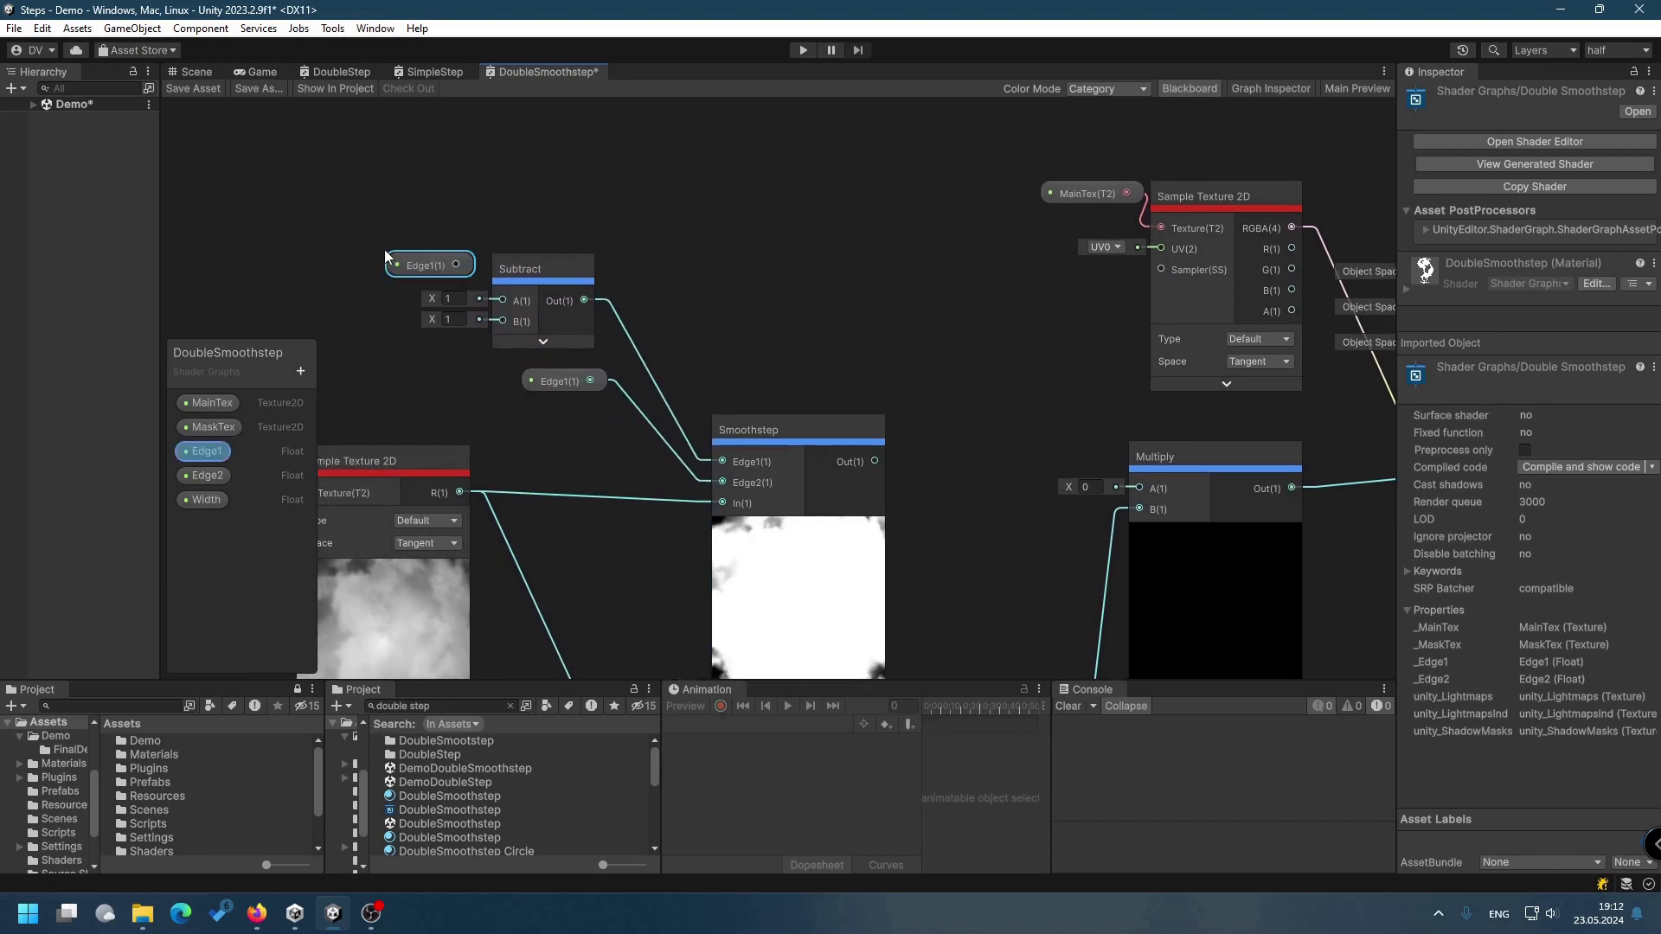
{"action": "mouse_move", "coordinate": [456, 264]}
{"action": "left_mouse_down"}
{"action": "mouse_move", "coordinate": [503, 300]}
{"action": "mouse_move", "coordinate": [502, 322]}
{"action": "left_mouse_up"}
{"action": "mouse_move", "coordinate": [413, 268]}
{"action": "left_mouse_down"}
{"action": "mouse_move", "coordinate": [440, 304]}
{"action": "mouse_move", "coordinate": [417, 268]}
{"action": "left_mouse_up"}
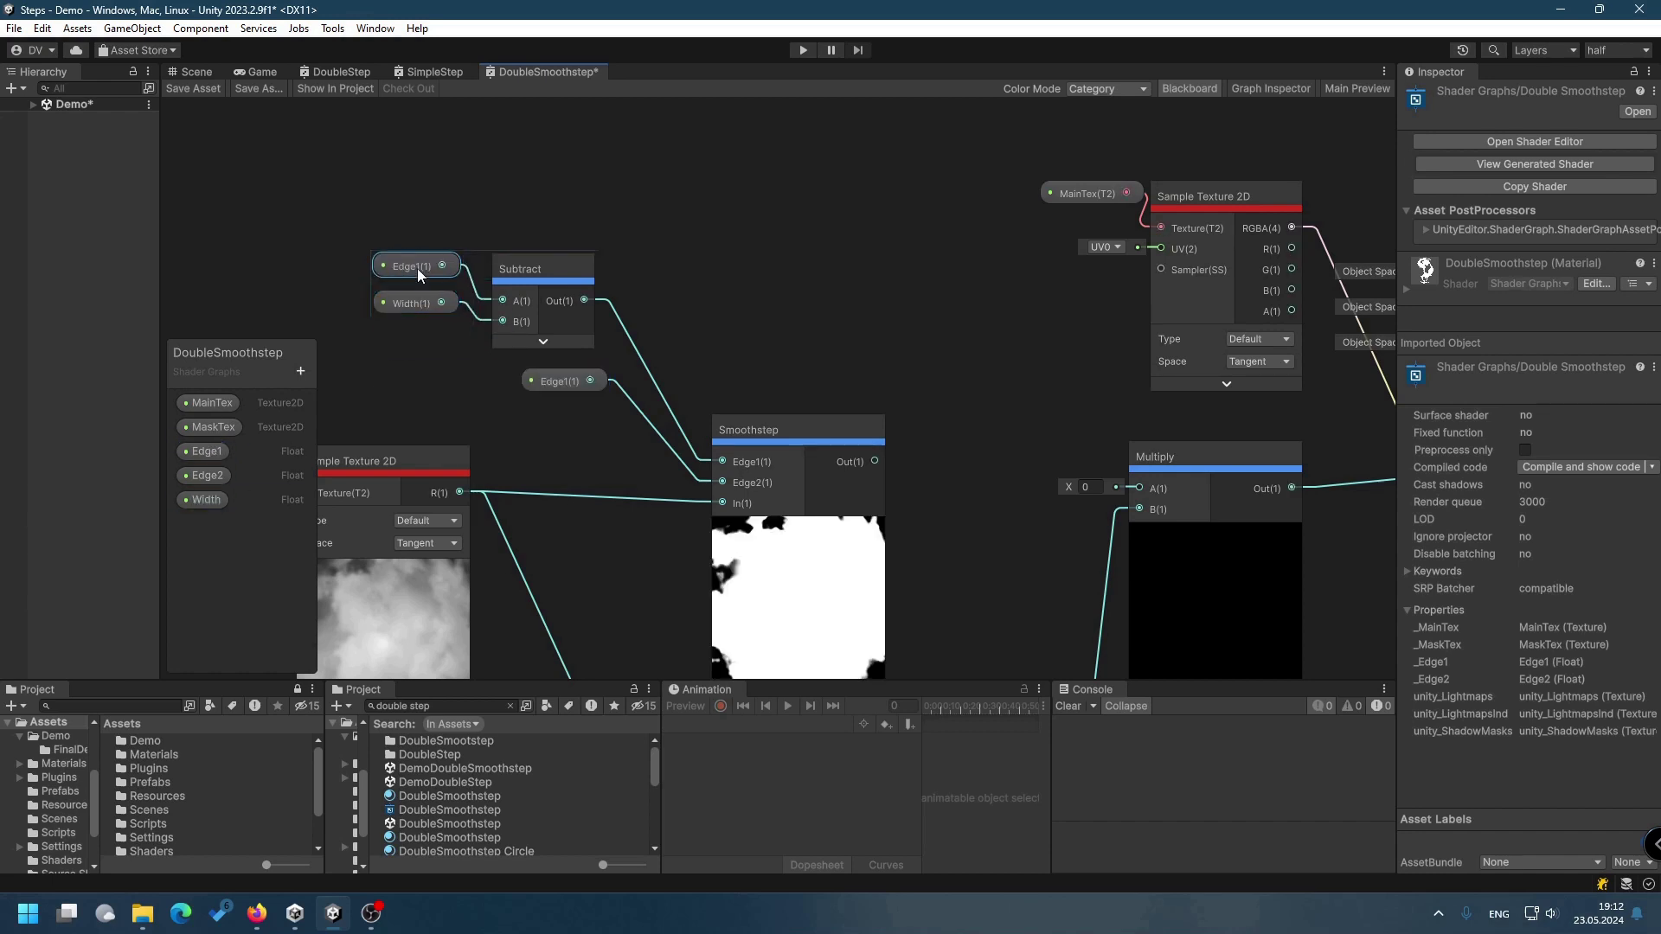
{"action": "mouse_move", "coordinate": [329, 211]}
{"action": "left_mouse_down"}
{"action": "mouse_move", "coordinate": [555, 308]}
{"action": "mouse_move", "coordinate": [610, 358]}
{"action": "left_mouse_up"}
{"action": "middle_click_drag", "start_coordinate": [610, 358], "coordinate": [885, 308]}
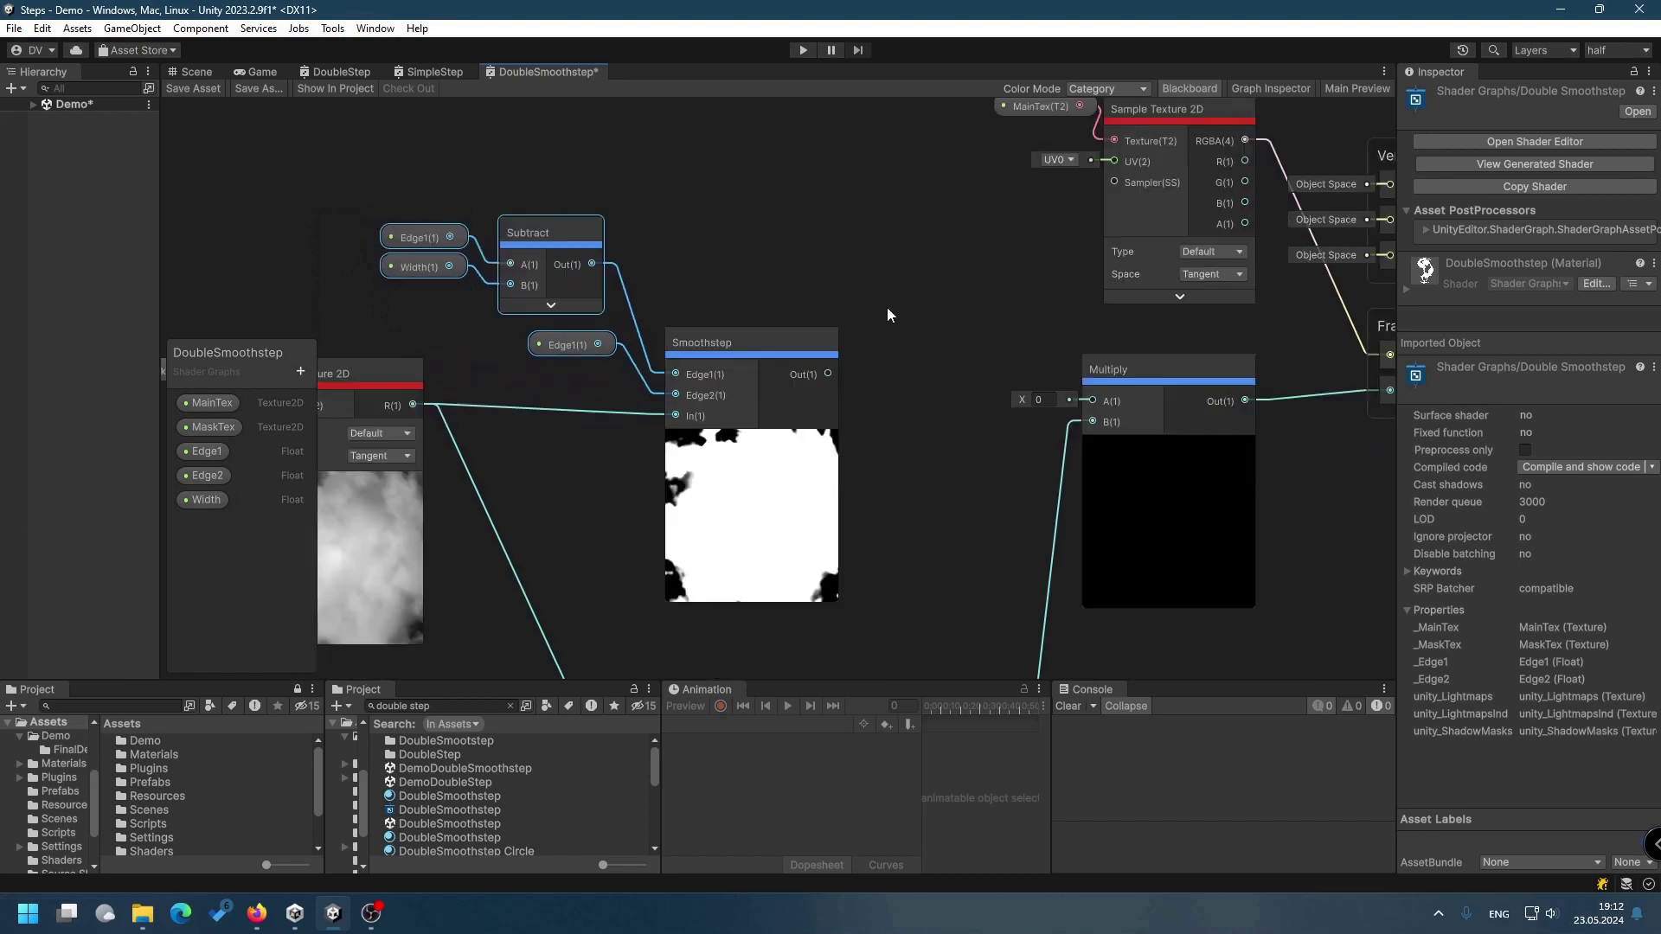
{"action": "scroll", "coordinate": [786, 299], "scroll_direction": "down", "scroll_amount": 1}
{"action": "middle_click_drag", "start_coordinate": [787, 467], "coordinate": [805, 215]}
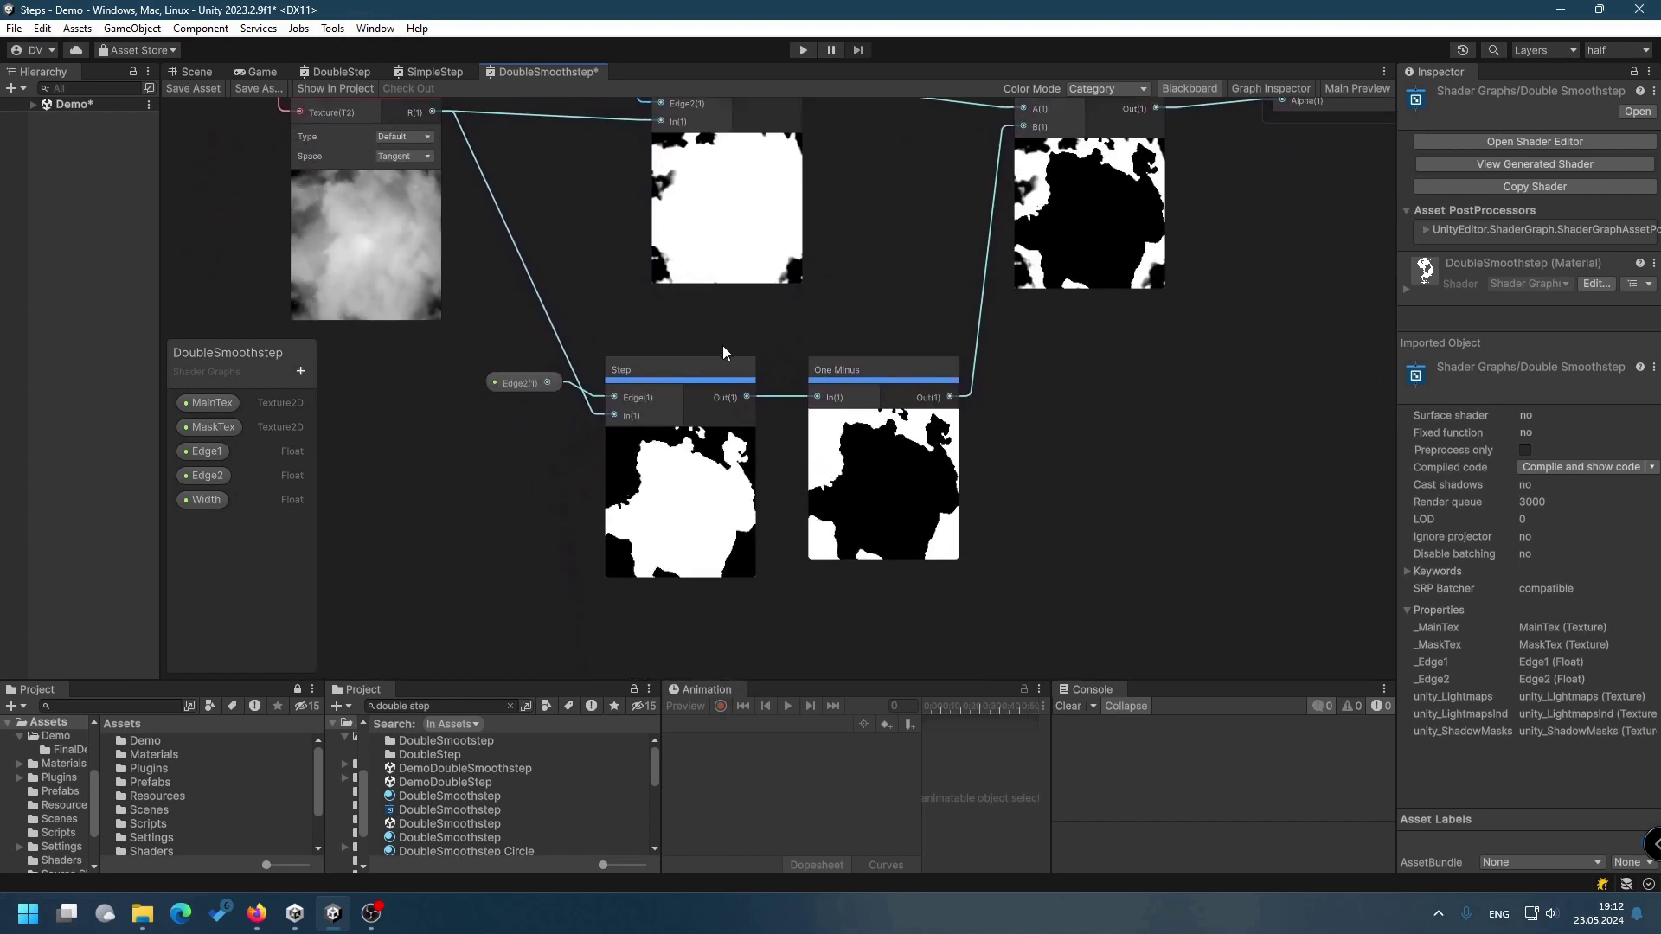
Replace the lower Step with a Smoothstep taking Edge2 as Edge1 and the R channel as In.
{"action": "left_click", "coordinate": [649, 334]}
{"action": "key", "text": "Delete"}
{"action": "right_click", "coordinate": [651, 422]}
{"action": "left_click", "coordinate": [709, 439]}
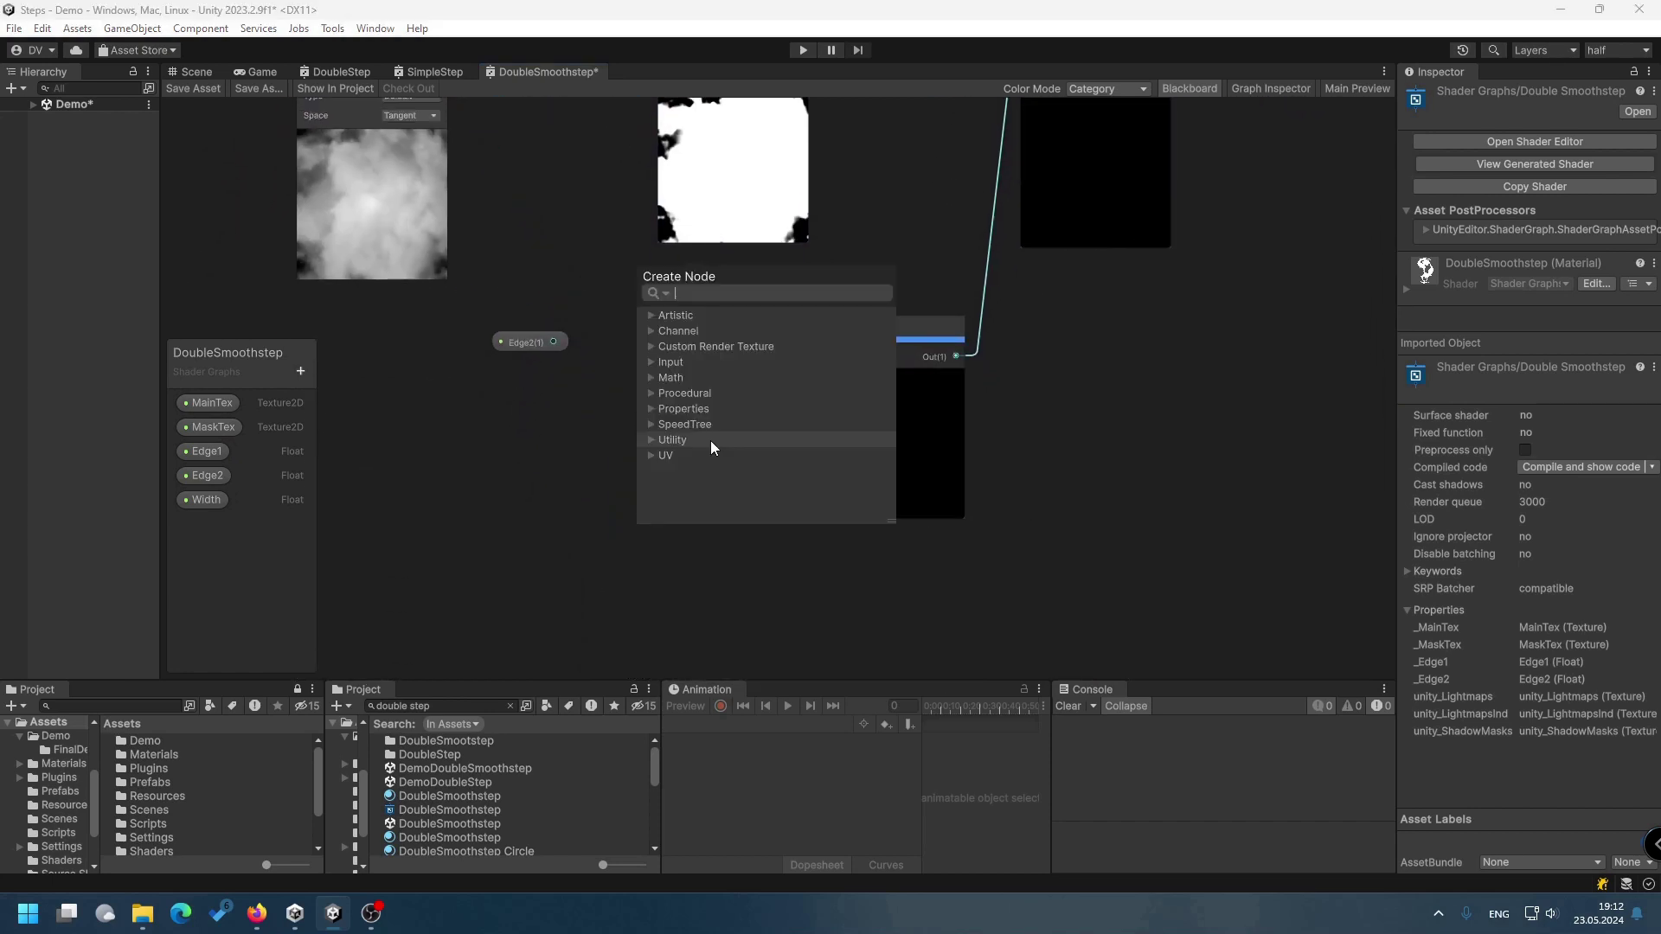
{"action": "type", "text": "step"}
{"action": "key", "text": "Escape"}
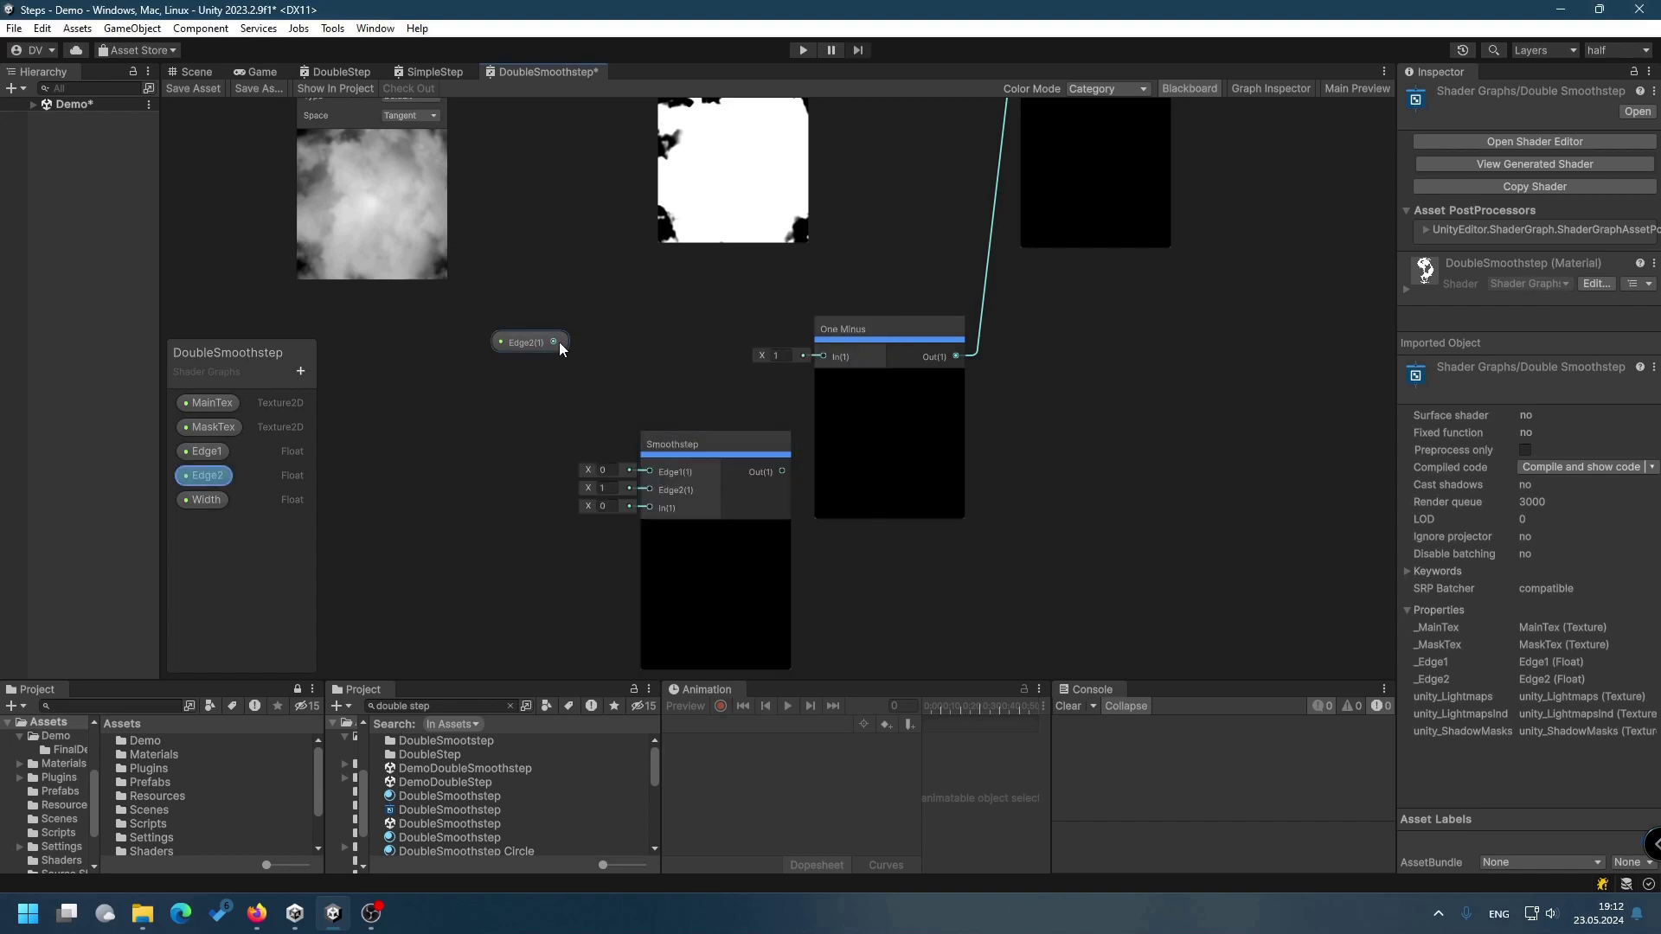
{"action": "left_click_drag", "start_coordinate": [554, 342], "coordinate": [642, 470]}
{"action": "middle_click_drag", "start_coordinate": [642, 467], "coordinate": [634, 533]}
{"action": "left_click_drag", "start_coordinate": [430, 137], "coordinate": [642, 572]}
{"action": "mouse_move", "coordinate": [692, 511]}
{"action": "left_mouse_down"}
{"action": "mouse_move", "coordinate": [640, 355]}
{"action": "mouse_move", "coordinate": [506, 372]}
{"action": "left_mouse_up"}
Add an Add node combining Edge2 and Width for Smoothstep's Edge2 input.
{"action": "right_click", "coordinate": [445, 529]}
{"action": "left_click", "coordinate": [481, 542]}
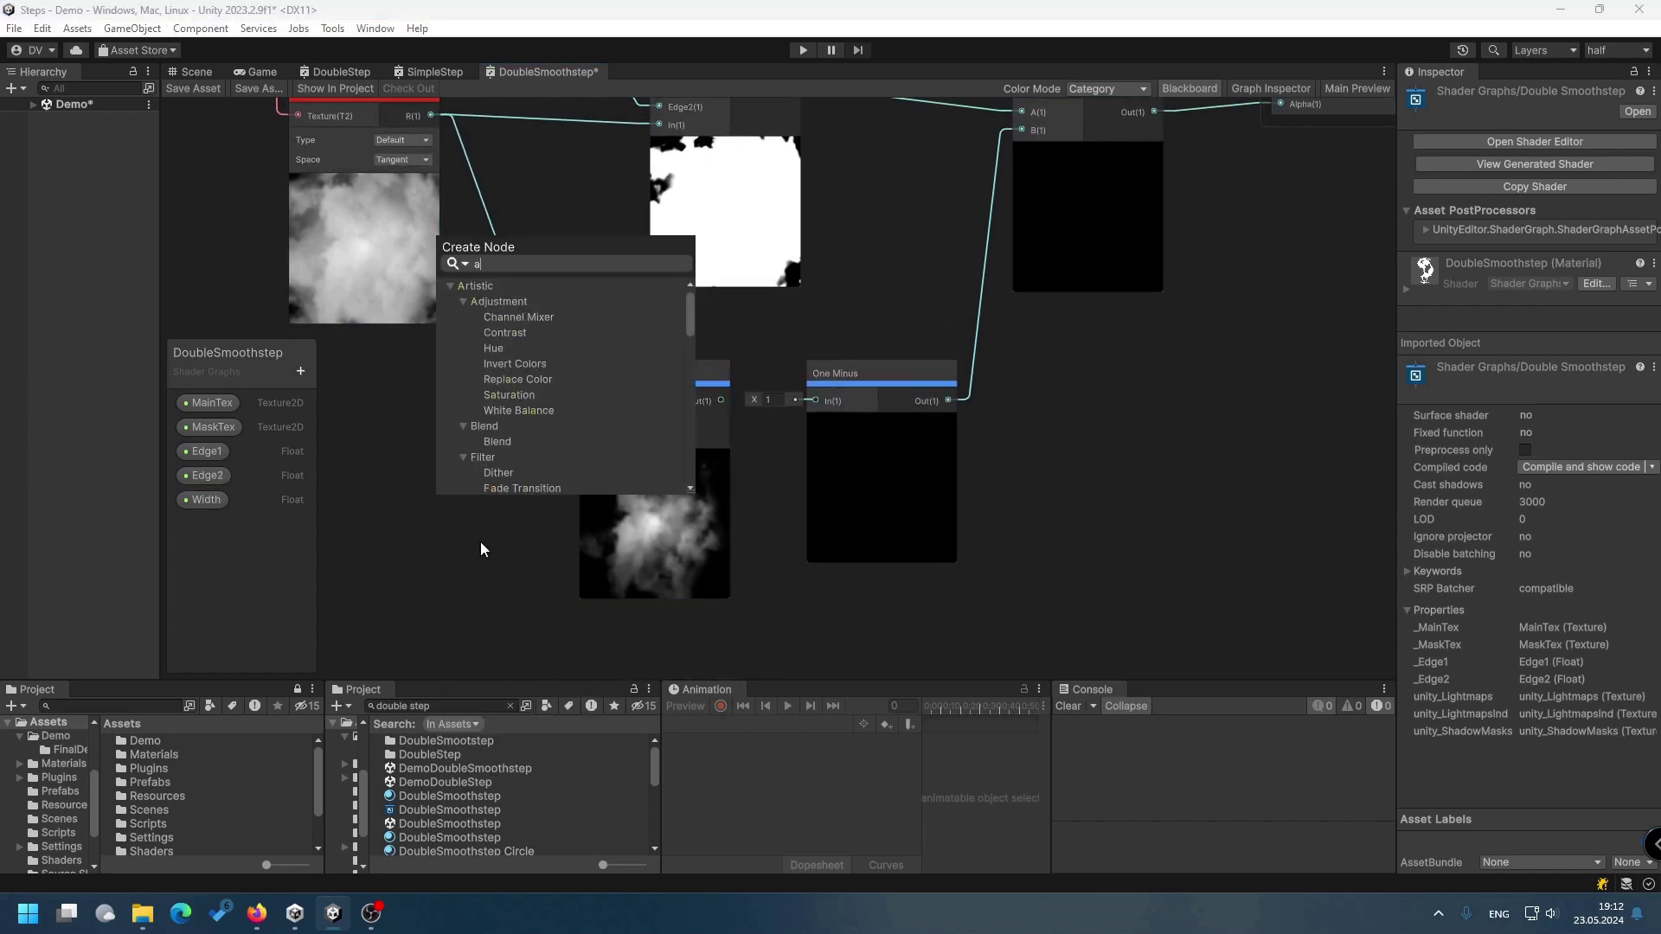
{"action": "type", "text": "add"}
{"action": "left_click", "coordinate": [516, 319]}
{"action": "left_click_drag", "start_coordinate": [511, 542], "coordinate": [467, 467]}
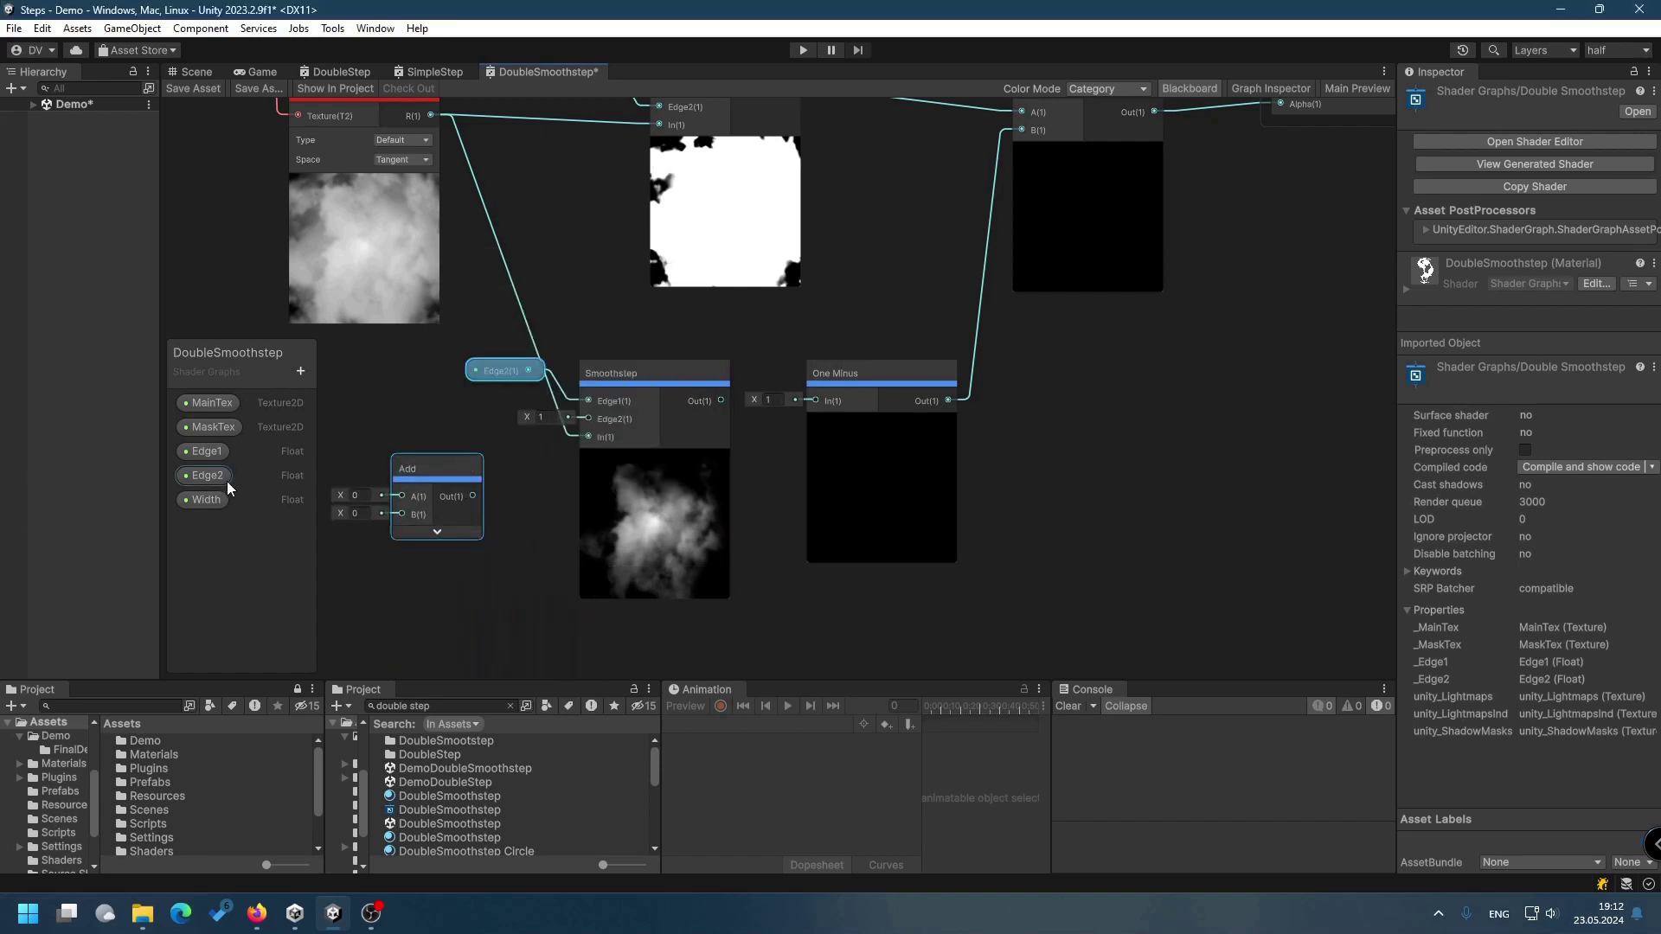
{"action": "mouse_move", "coordinate": [208, 475]}
{"action": "left_mouse_down"}
{"action": "mouse_move", "coordinate": [412, 443]}
{"action": "mouse_move", "coordinate": [515, 398]}
{"action": "mouse_move", "coordinate": [705, 392]}
{"action": "left_mouse_up"}
{"action": "scroll", "coordinate": [519, 450], "scroll_direction": "up", "scroll_amount": 2}
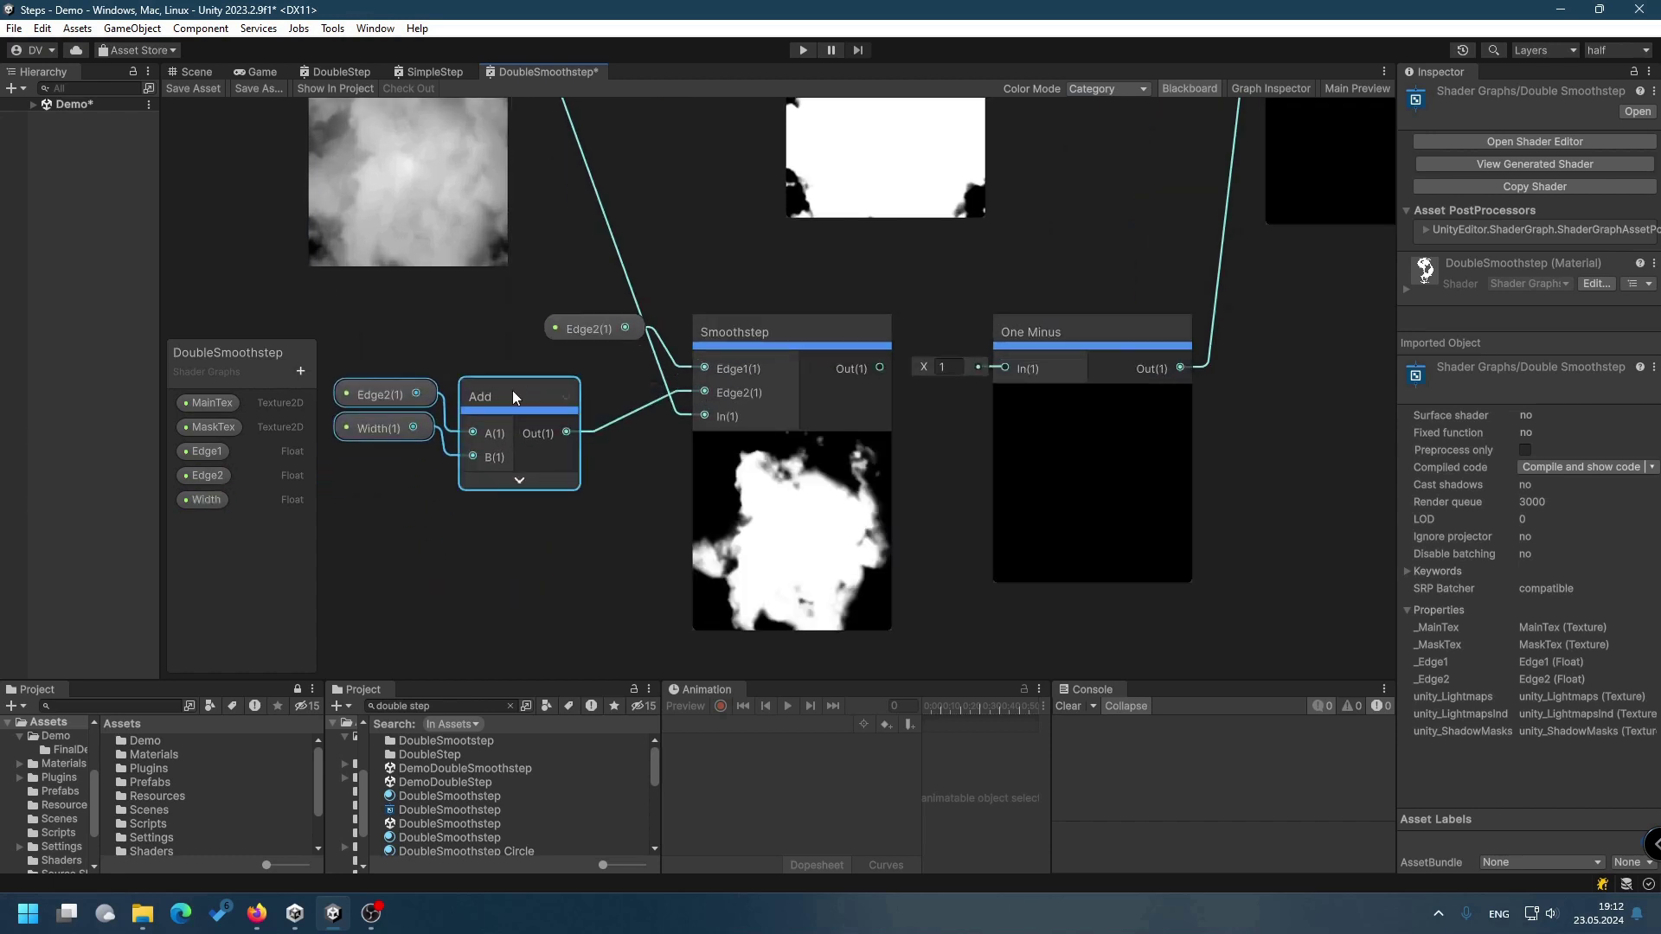
{"action": "left_click_drag", "start_coordinate": [502, 396], "coordinate": [559, 386]}
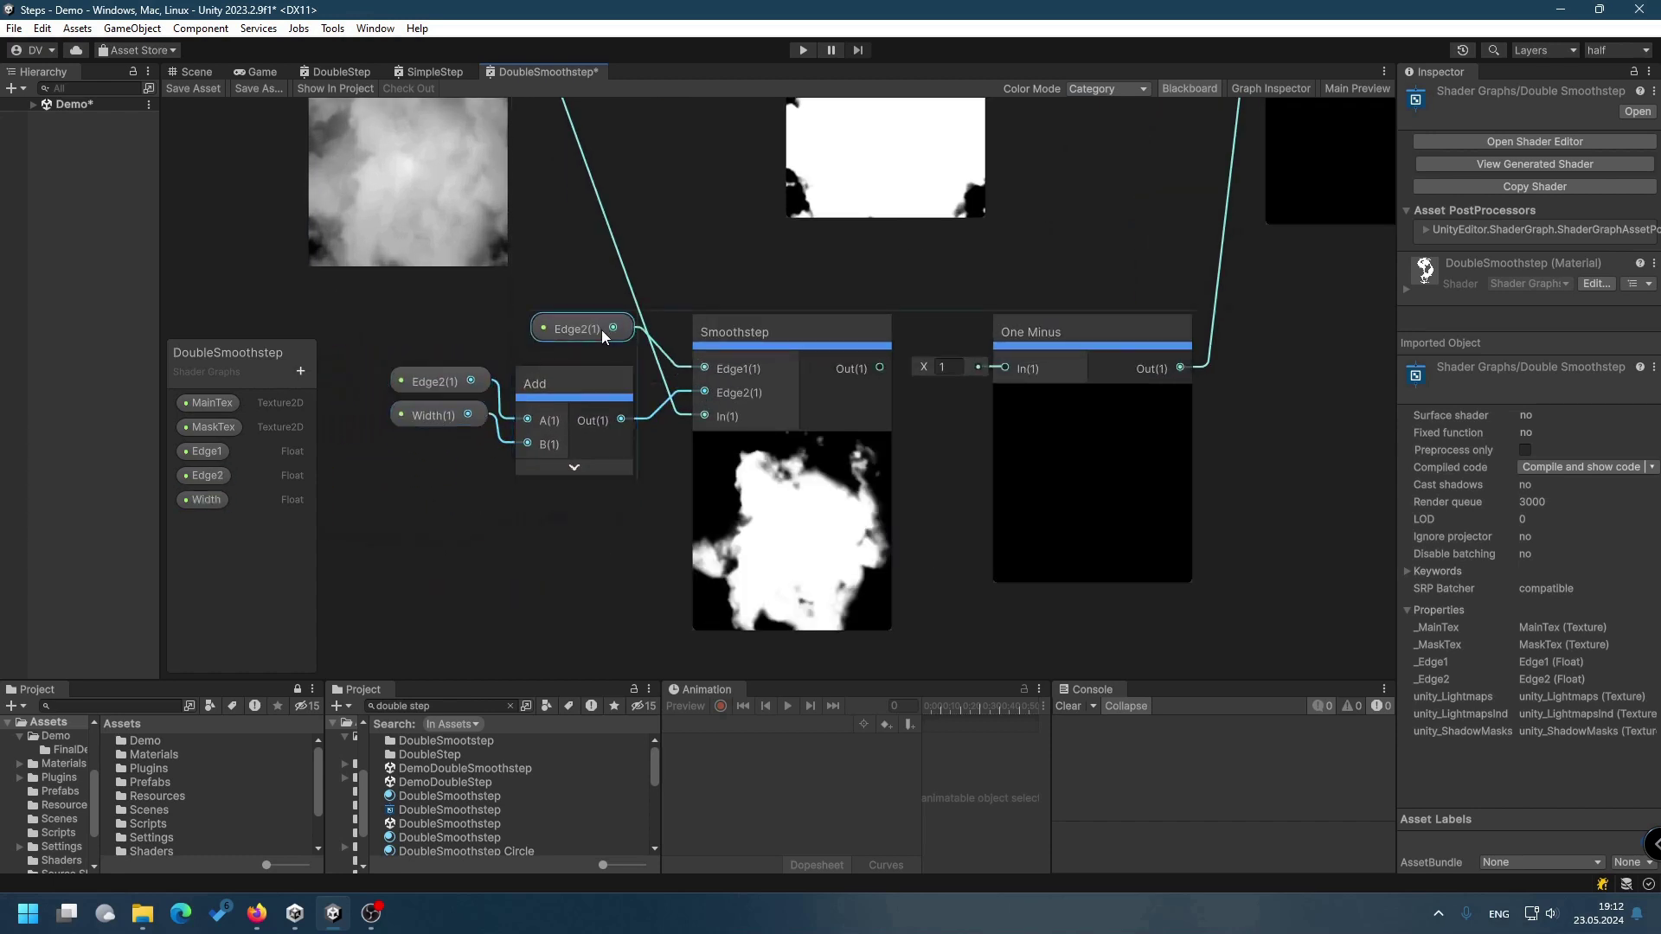
{"action": "left_click_drag", "start_coordinate": [619, 333], "coordinate": [601, 350]}
Connect the lower Smoothstep's output into the One Minus node.
{"action": "left_click_drag", "start_coordinate": [879, 368], "coordinate": [1005, 368]}
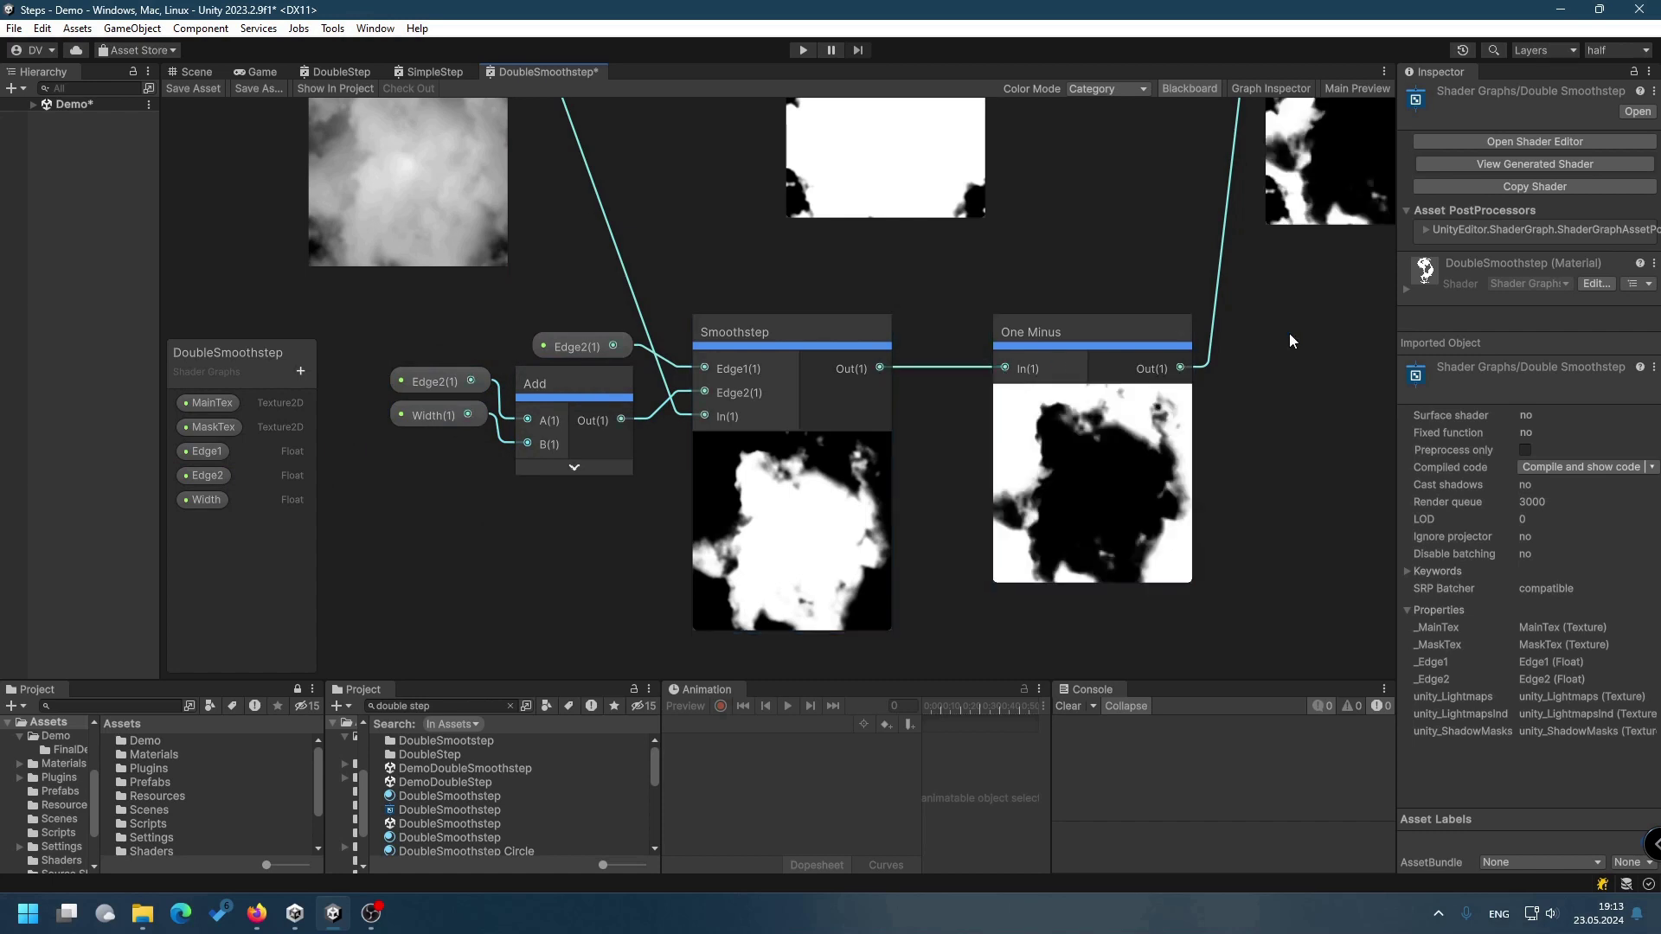
{"action": "middle_click_drag", "start_coordinate": [1232, 331], "coordinate": [1092, 443]}
{"action": "scroll", "coordinate": [885, 395], "scroll_direction": "down", "scroll_amount": 2}
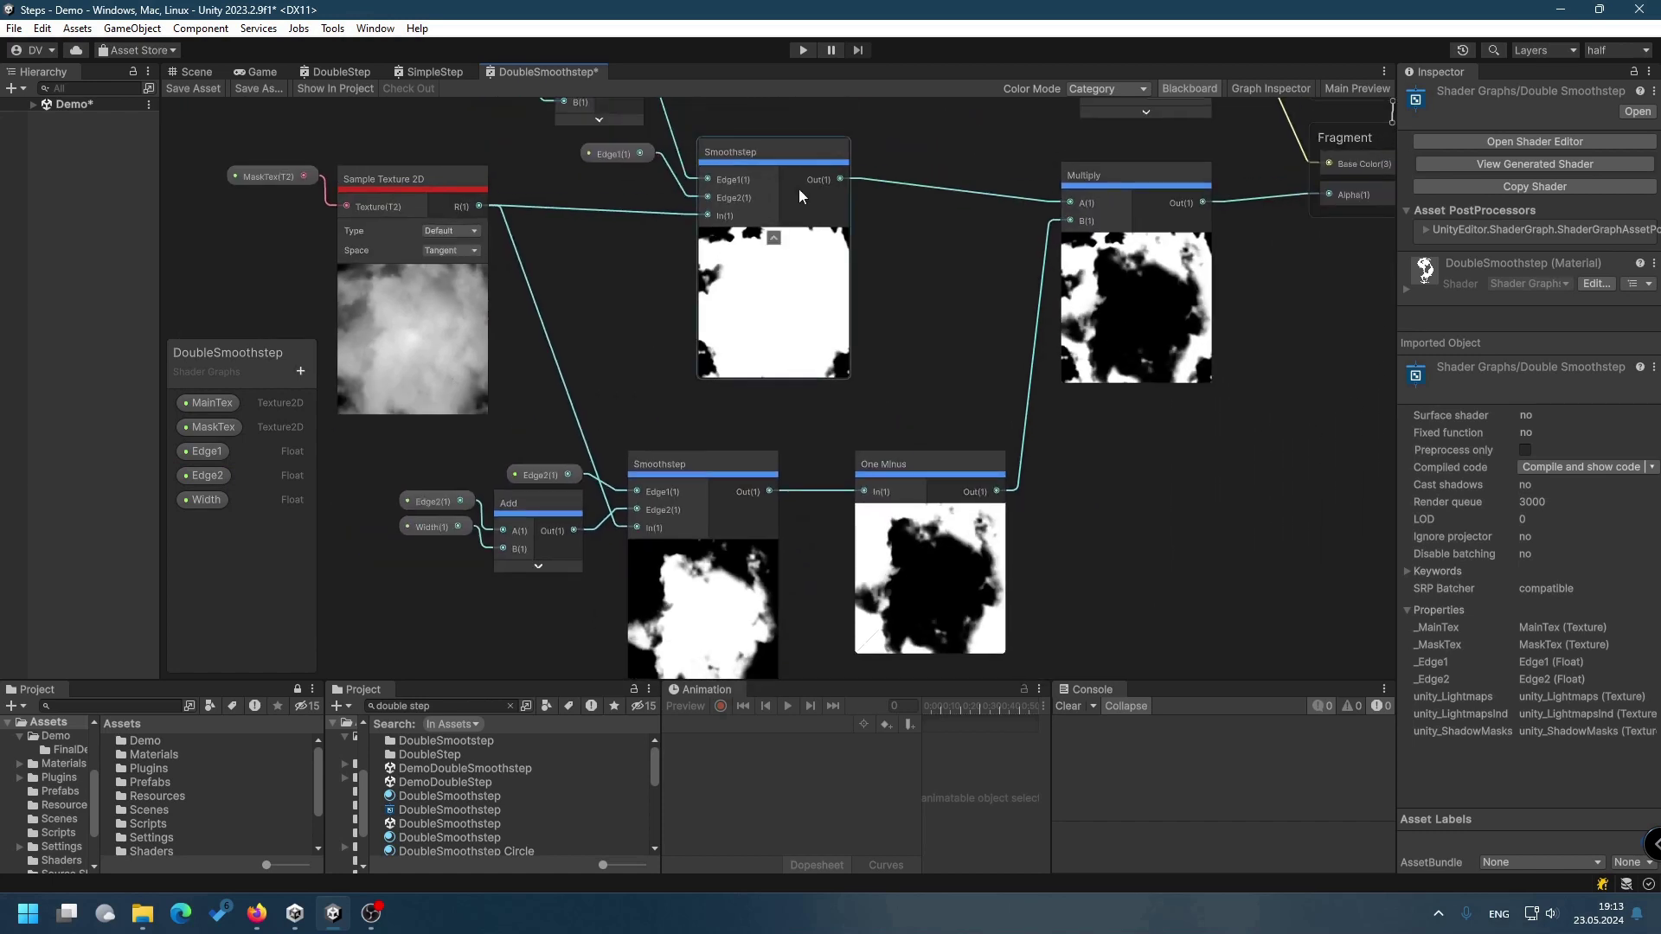
{"action": "scroll", "coordinate": [862, 329], "scroll_direction": "down", "scroll_amount": 1}
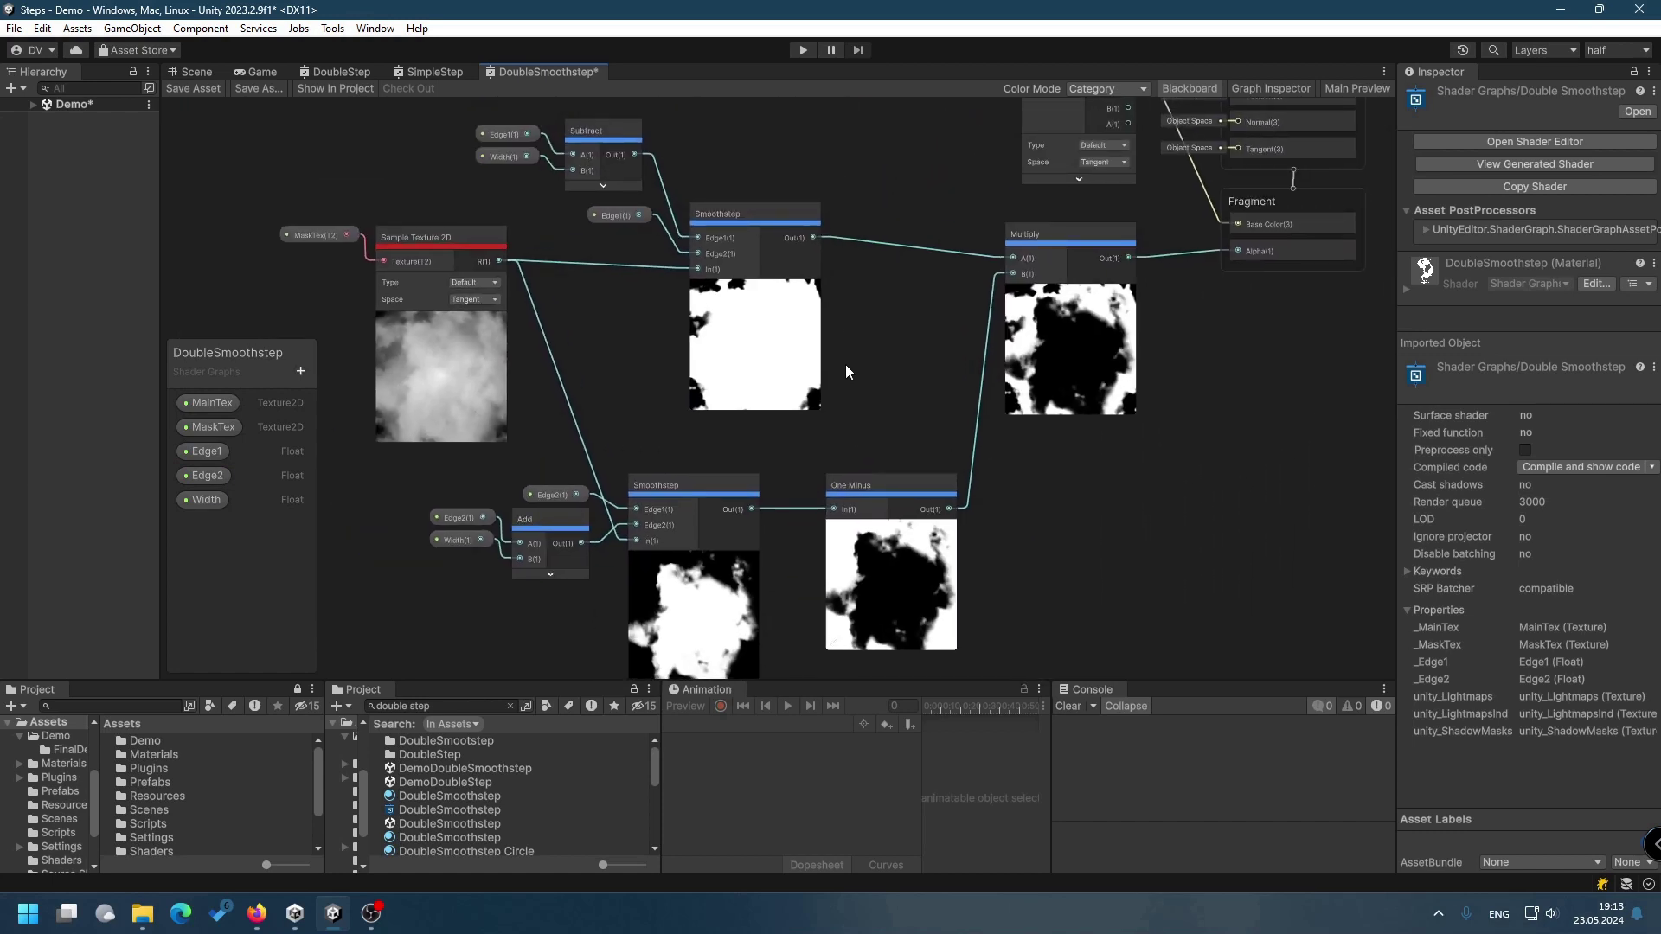
{"action": "middle_click_drag", "start_coordinate": [846, 365], "coordinate": [822, 349]}
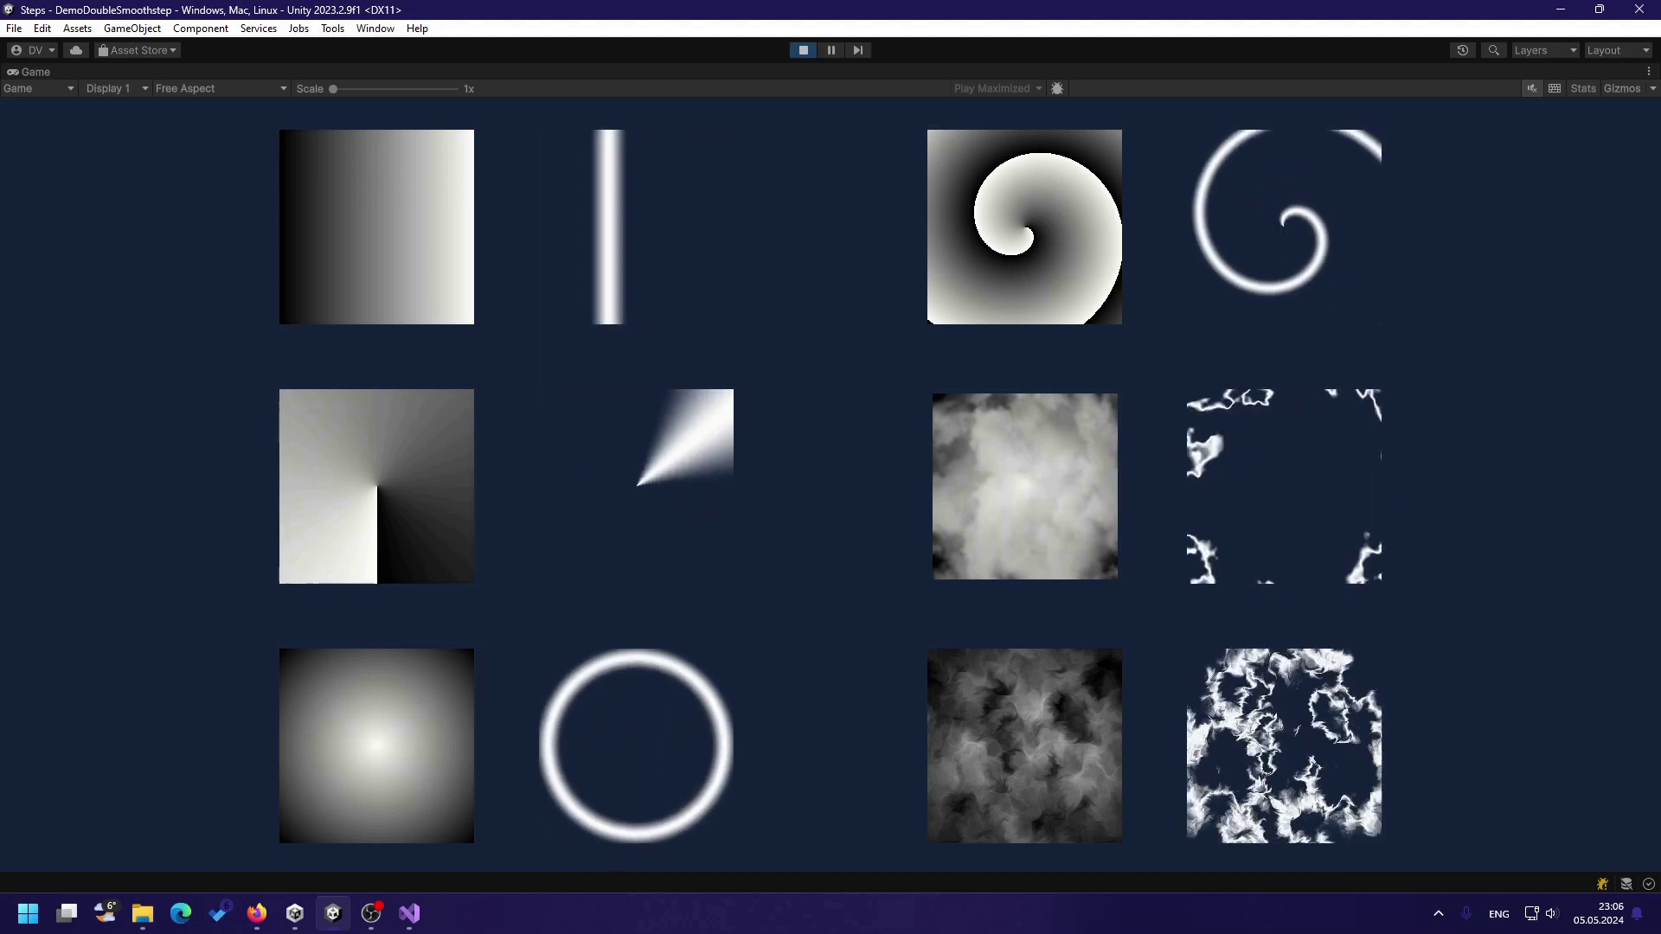
Switch back to view the DemoDoubleSmoothstep scene running in the Game view.
{"action": "key", "text": "alt+Tab"}
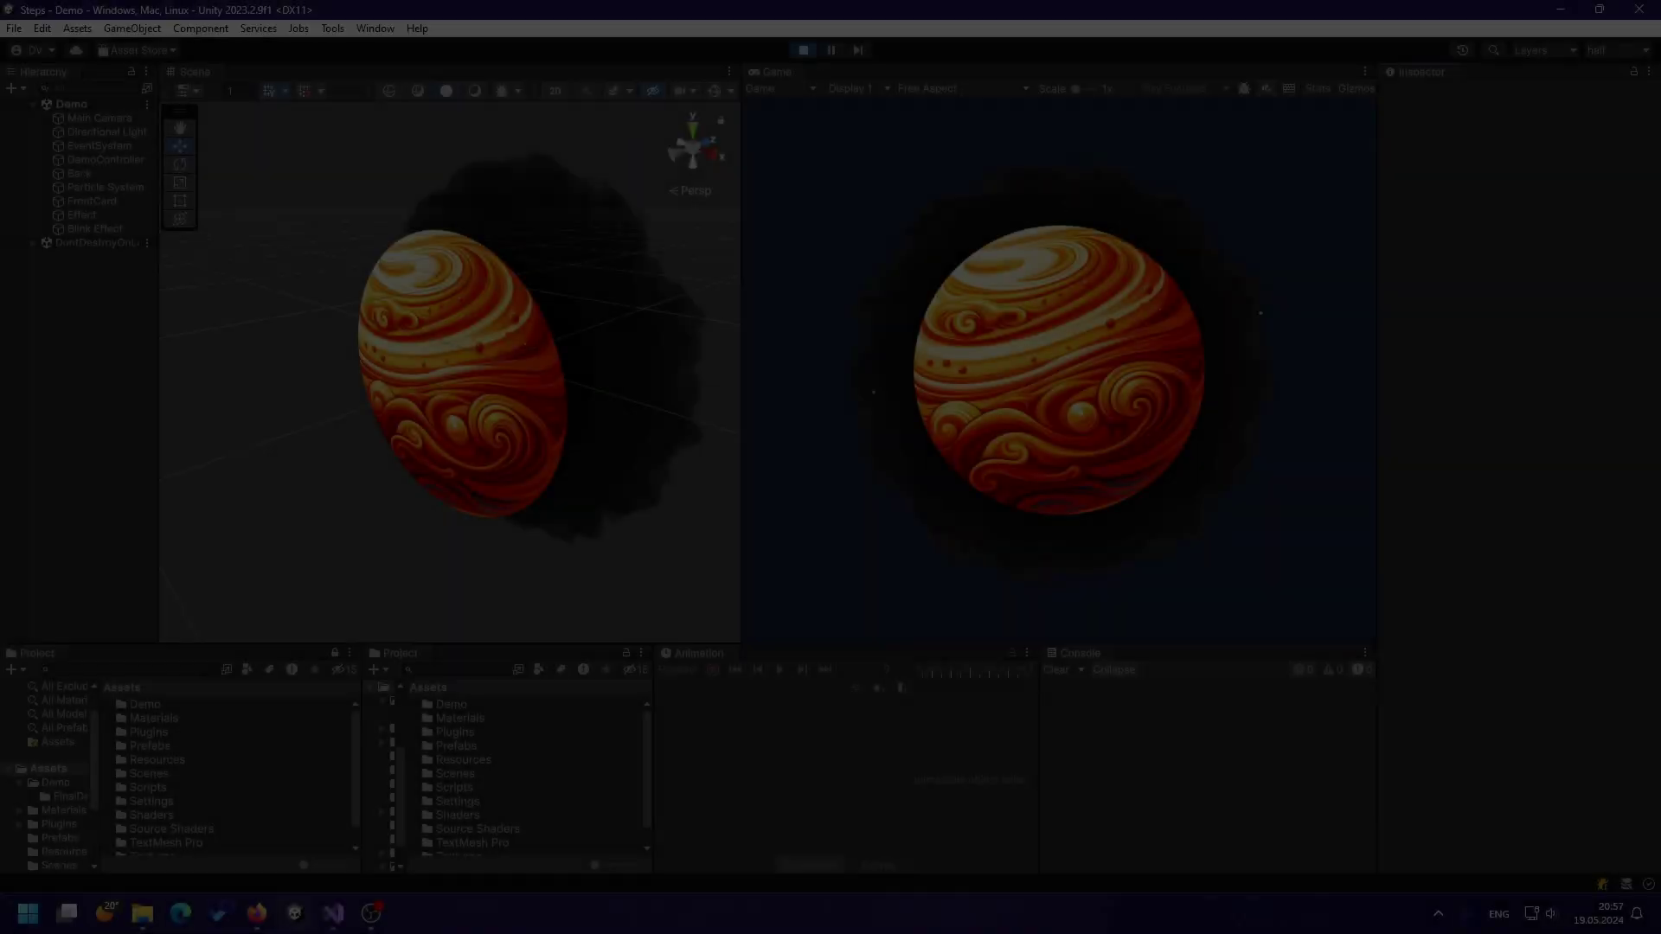